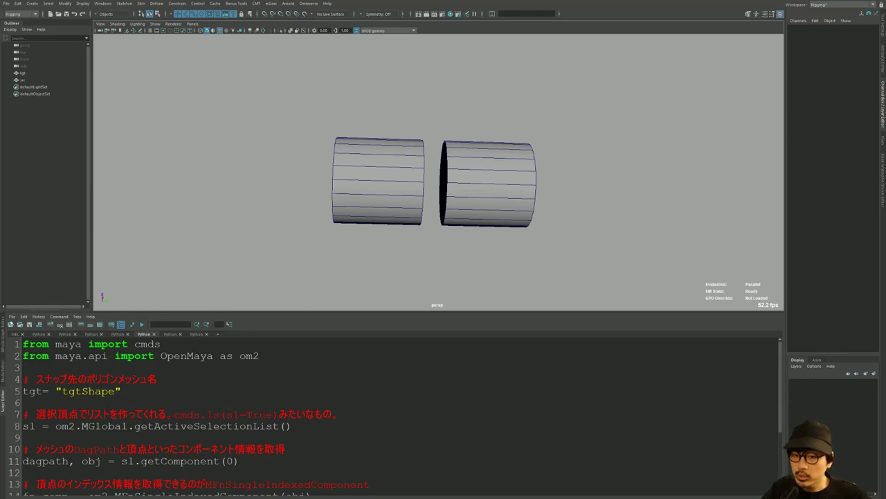
- Select the left src cylinder and marquee-select the vertices along its right edge in vertex mode
mouse_move(166, 241)
left_mouse_down("alt")
mouse_move(207, 204)
mouse_move(158, 204)
mouse_move(356, 228)
mouse_move(376, 192)
mouse_move(356, 217)
left_mouse_up("alt")
left_click(364, 218)
key("F8")
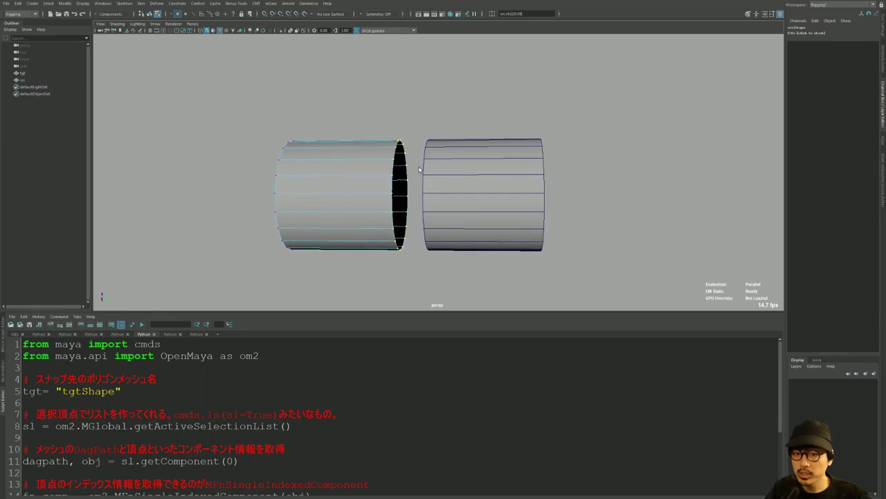
mouse_move(419, 169)
left_mouse_down("alt")
mouse_move(441, 179)
mouse_move(425, 169)
left_mouse_up("alt")
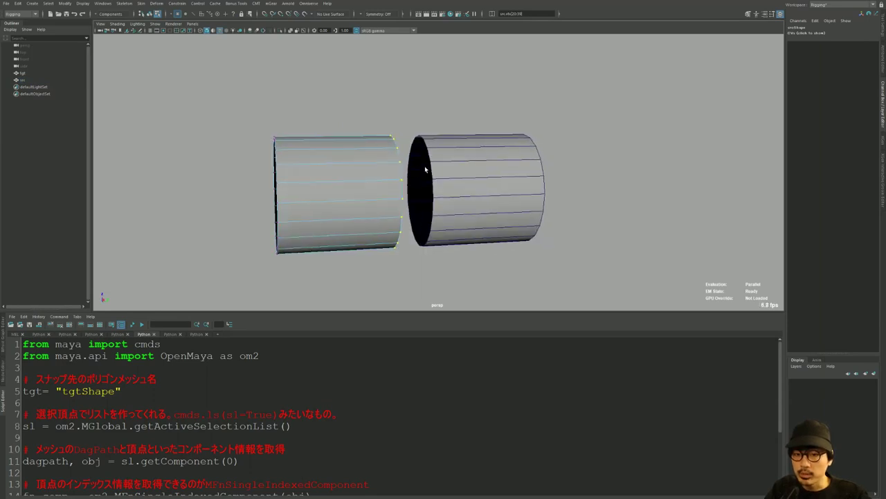
key("F8")
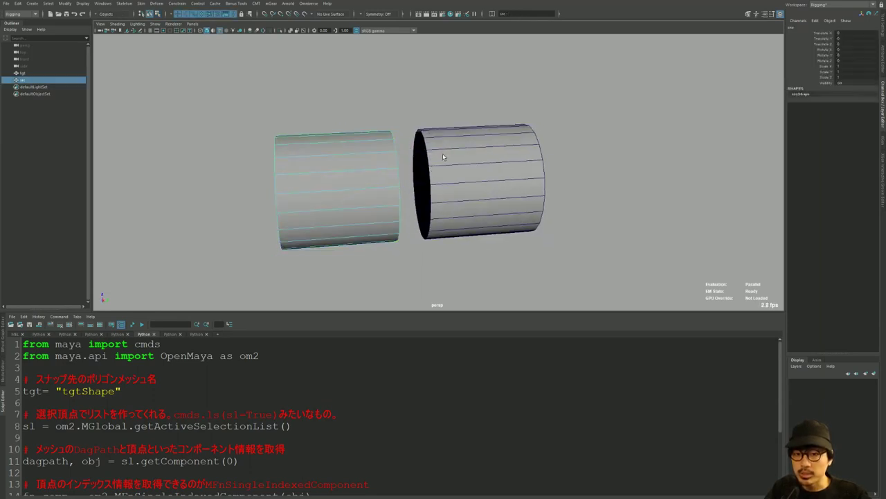
left_click(439, 156)
left_click_drag(484, 134, 475, 148, "alt")
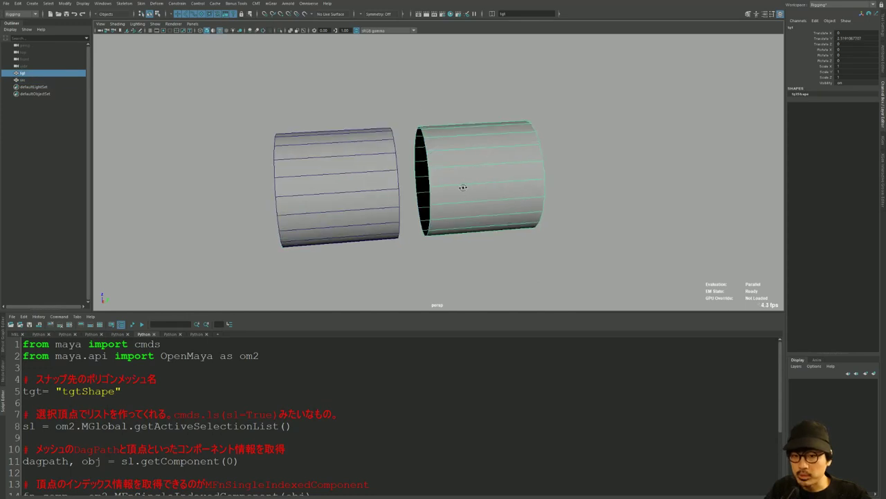
left_click_drag(463, 187, 457, 186, "alt")
left_click(381, 152)
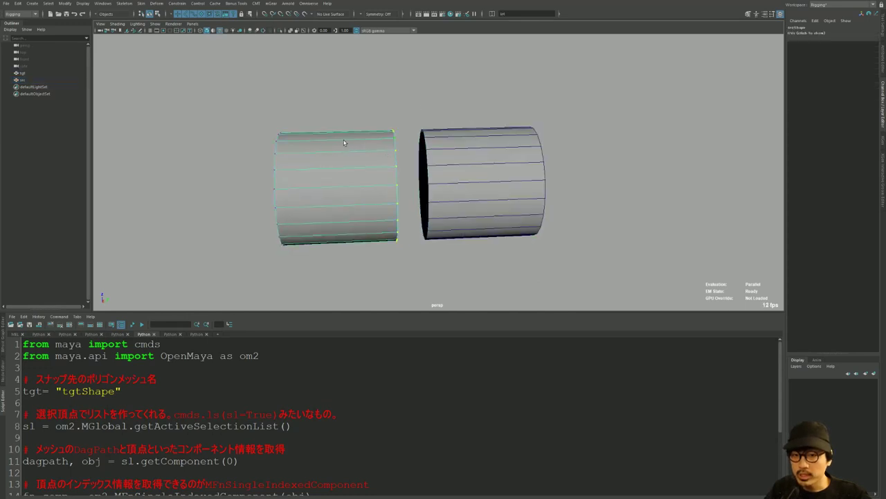
key("F8")
mouse_move(348, 104)
left_mouse_down()
mouse_move(431, 277)
mouse_move(426, 258)
left_mouse_up()
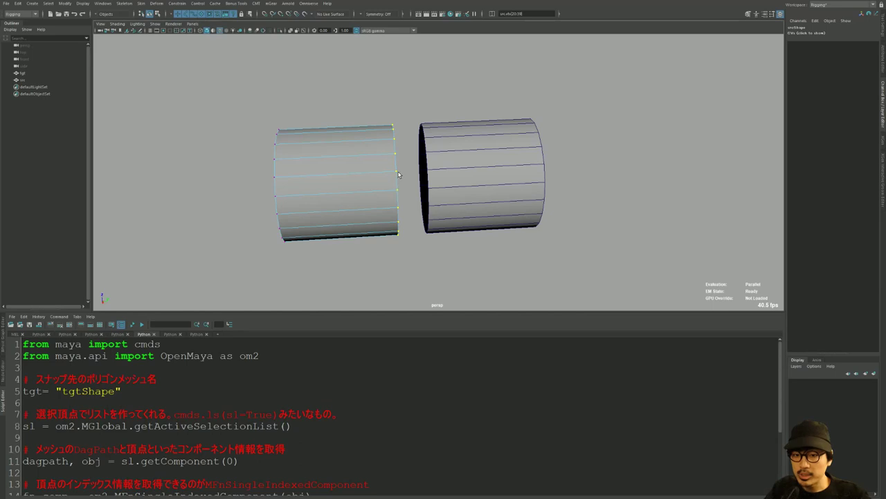
- Run the whole script with Ctrl+Enter to snap those vertices onto tgt, then inspect the joint
left_click_drag(427, 172, 415, 166, "alt")
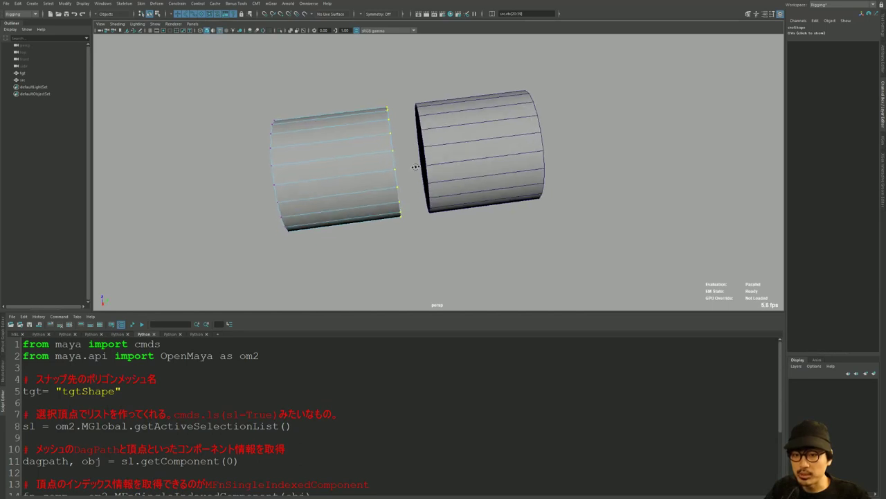
mouse_move(430, 125)
left_mouse_down("alt")
mouse_move(344, 162)
mouse_move(360, 159)
left_mouse_up("alt")
left_click_drag(348, 99, 456, 284)
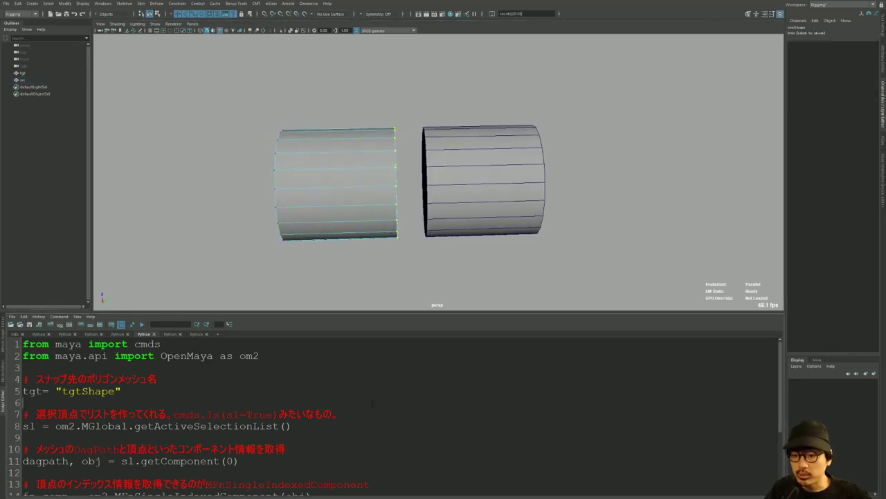
key("ctrl+a")
key("ctrl+Return")
mouse_move(400, 127)
left_mouse_down("alt")
mouse_move(388, 103)
mouse_move(396, 136)
left_mouse_up("alt")
left_click_drag(396, 170, 414, 146, "alt")
key("F8")
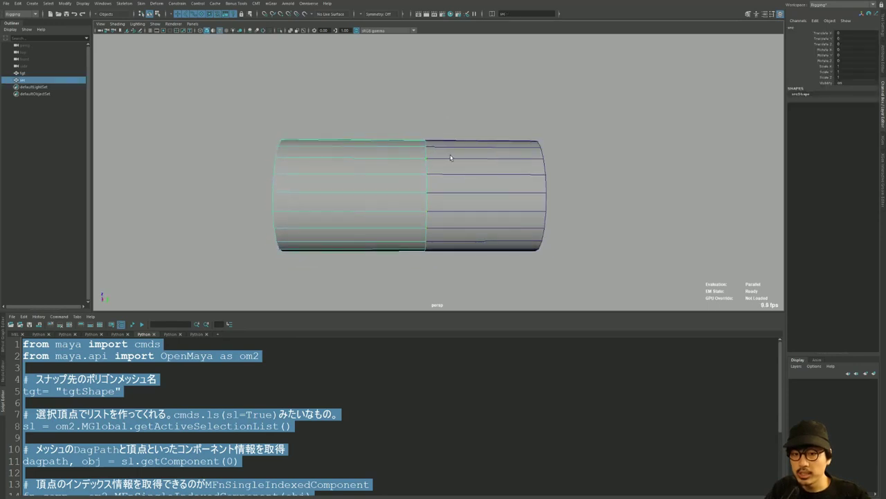
- Combine both cylinders and merge their vertices, then undo back to two separate cylinders
left_click(451, 157, "shift")
right_click_drag(450, 158, 443, 294, "shift")
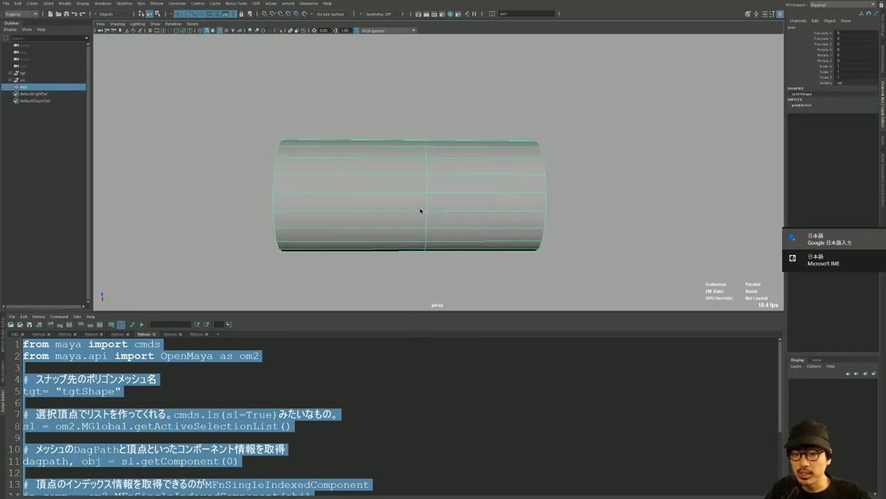
left_click_drag(416, 187, 459, 134, "alt")
right_click_drag(459, 178, 431, 168, "shift")
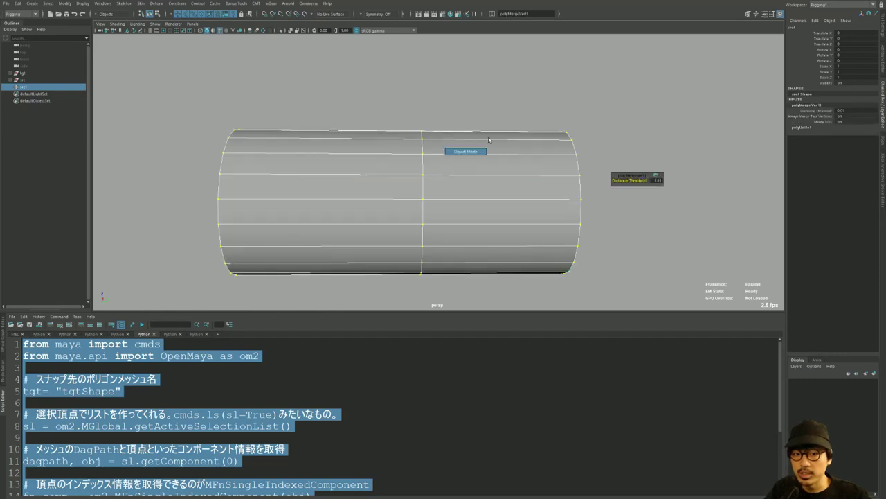
scroll(368, 137, "down", 2)
left_click_drag(368, 137, 379, 137, "alt")
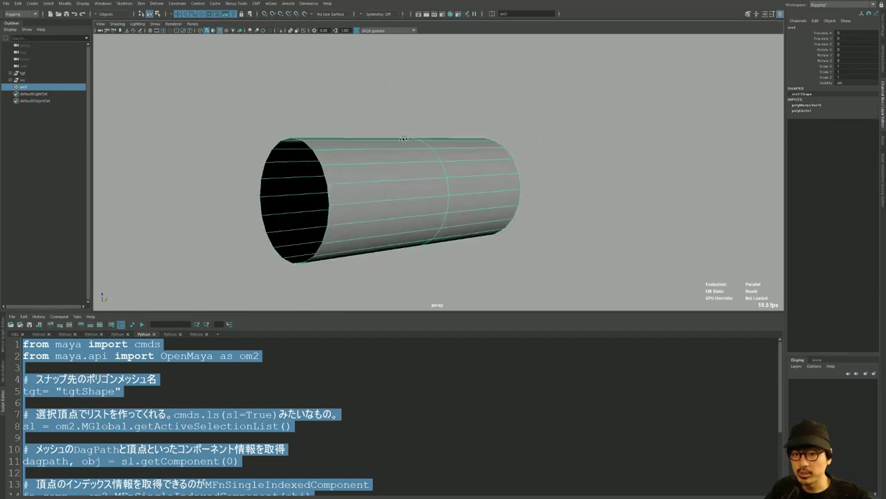
key("ctrl+z")
key("ctrl+z")
key("ctrl+z")
key("ctrl+z")
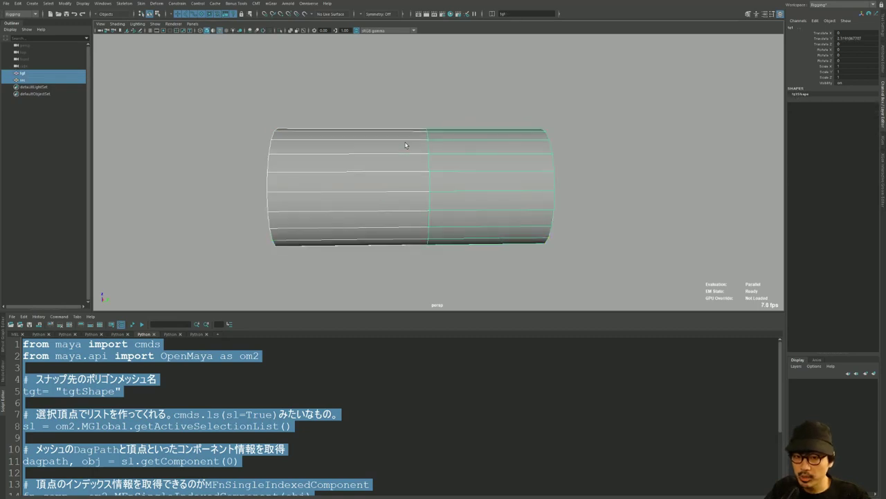
key("ctrl+z")
key("ctrl+z")
key("ctrl+z")
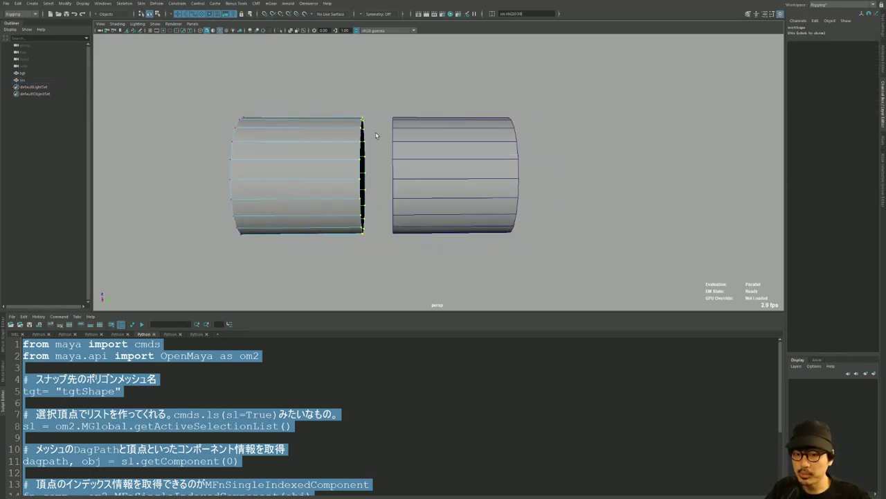
key("ctrl+z")
- Slide the tgt cylinder left along X
left_click(413, 146)
scroll(468, 158, "down", 2)
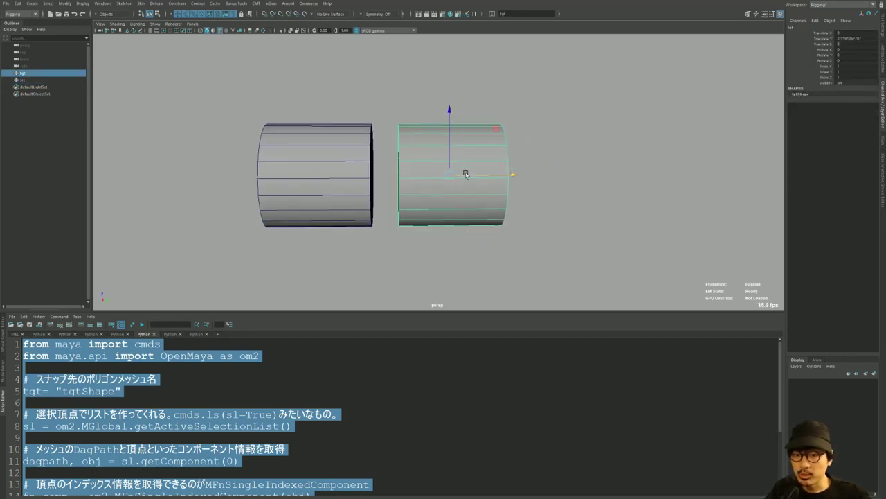
mouse_move(466, 174)
left_mouse_down()
mouse_move(445, 178)
mouse_move(463, 174)
left_mouse_up()
scroll(457, 180, "up", 3)
key("e")
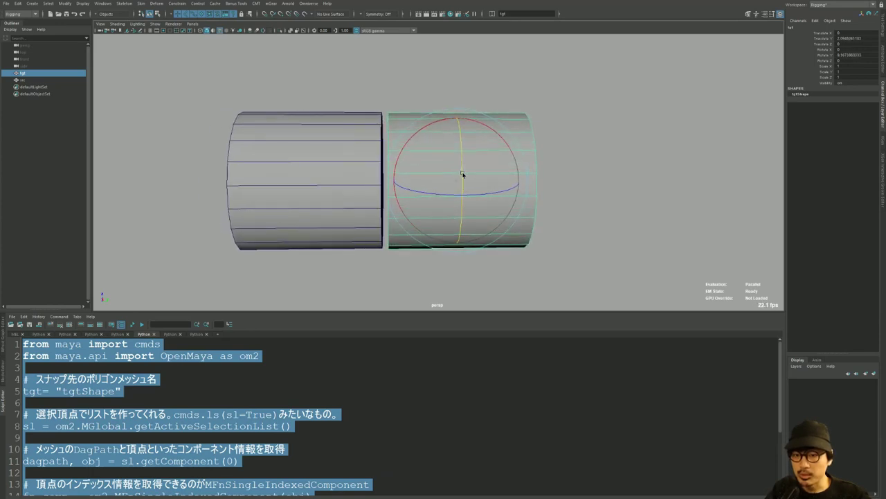
scroll(462, 175, "up", 2)
scroll(478, 187, "up", 1)
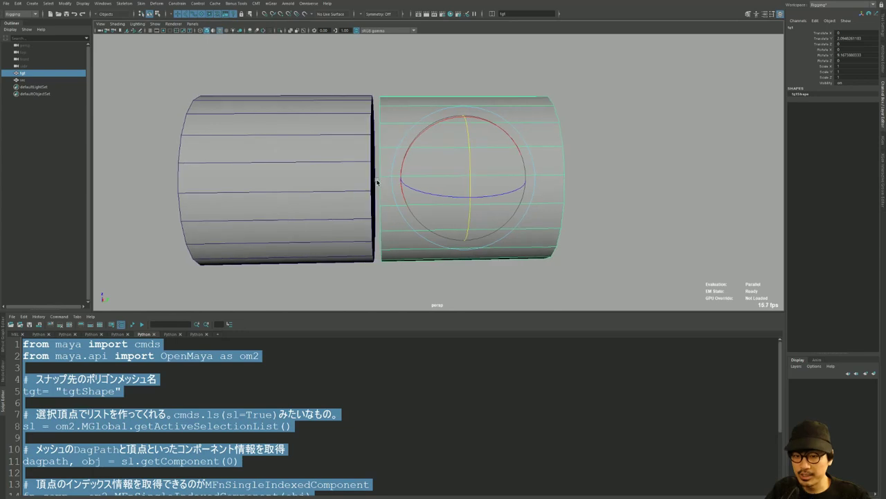
left_click_drag(377, 182, 367, 166, "alt")
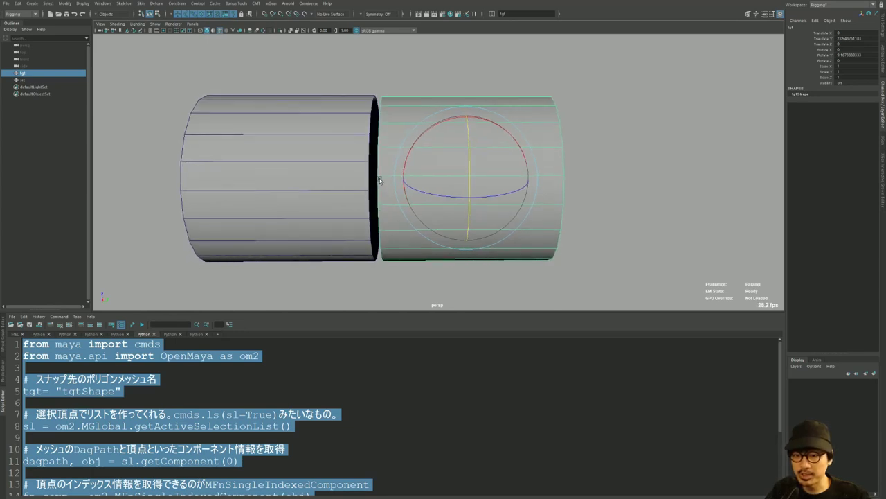
left_click_drag(380, 181, 328, 152, "alt")
- Marquee-select the vertices at the src cylinder's right end
left_click(328, 150)
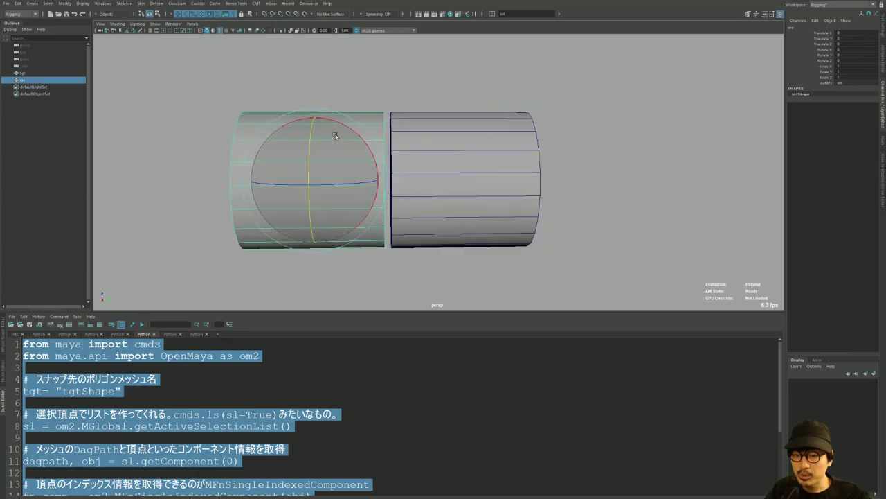
key("F8")
left_click_drag(344, 70, 406, 303)
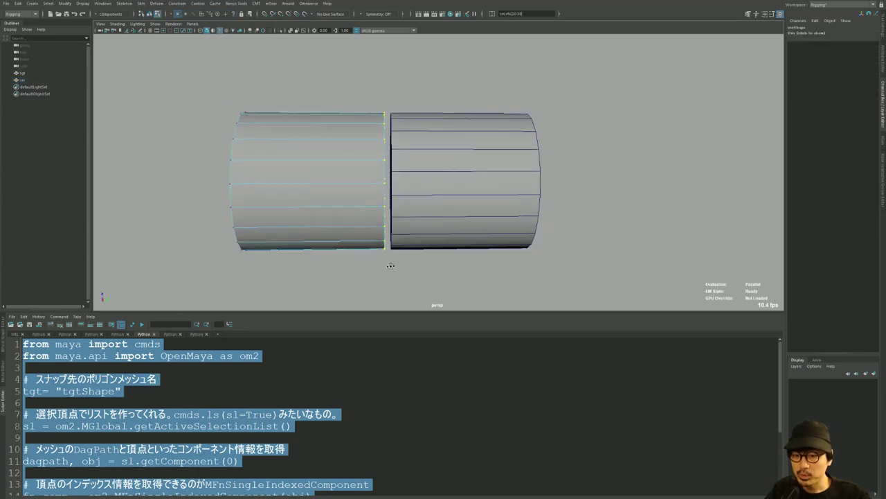
left_click_drag(390, 261, 387, 261, "alt")
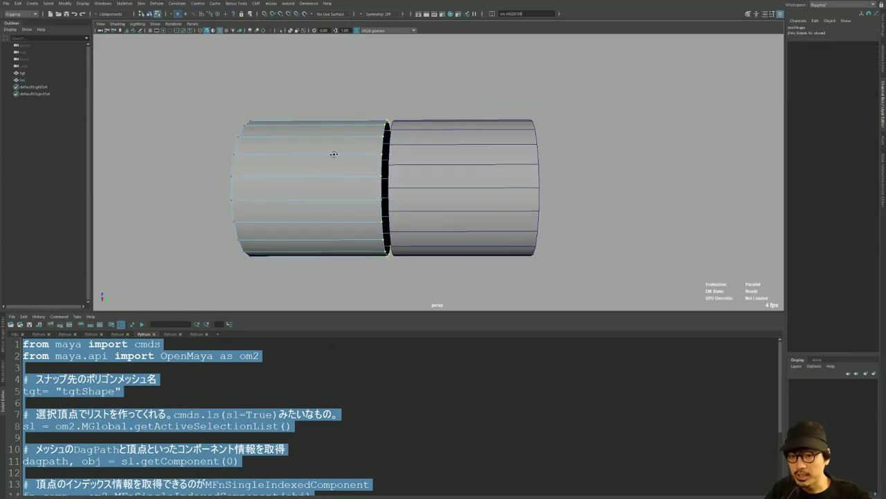
left_click_drag(337, 150, 415, 151, "alt")
- Rerun the snapping script on those vertices and inspect the joint
key("ctrl+Return")
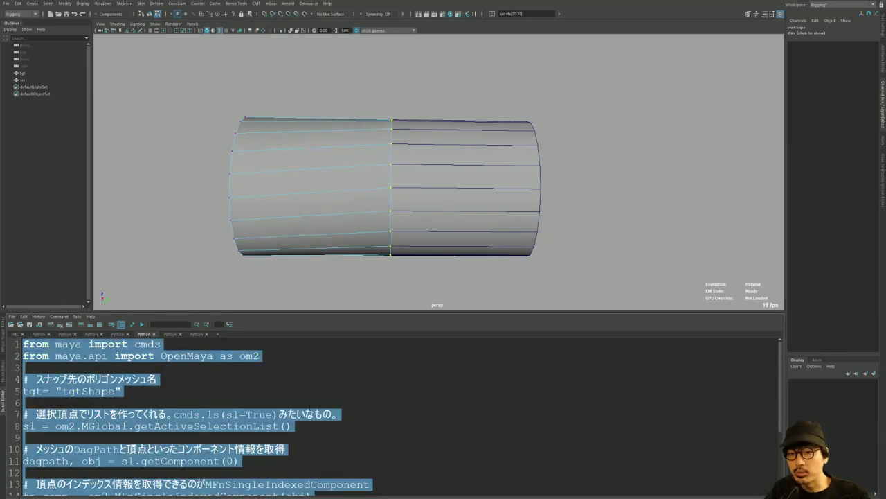
mouse_move(367, 138)
left_mouse_down("alt")
mouse_move(389, 139)
mouse_move(389, 156)
left_mouse_up("alt")
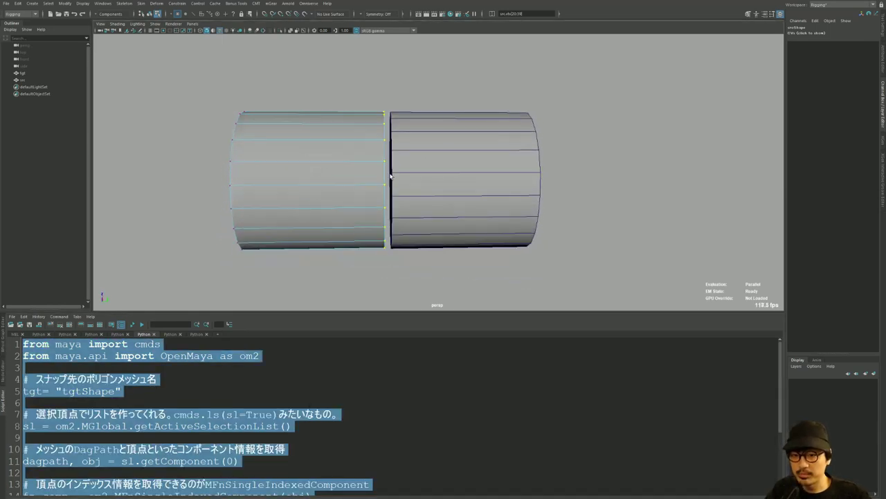
key("F8")
key("e")
scroll(326, 154, "down", 3)
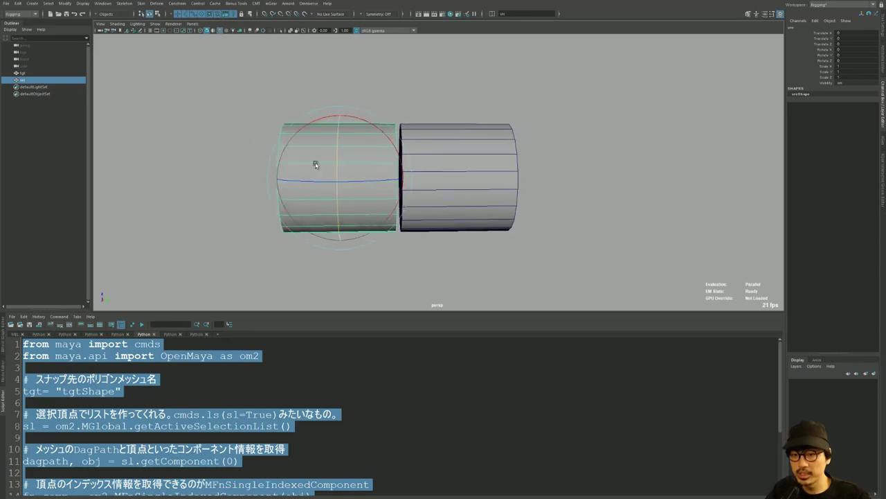
- Tilt src about 33° on X, move it down-left, and rerun the snap on its rim vertices
left_click_drag(378, 139, 346, 123)
key("w")
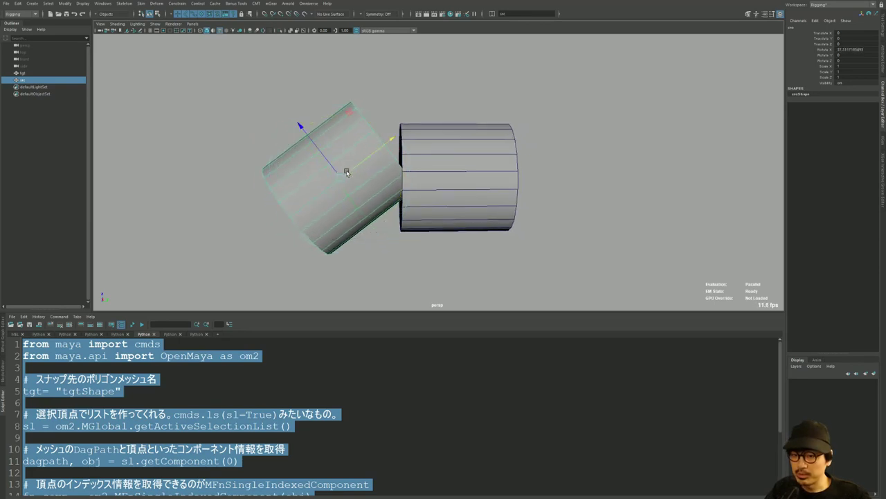
left_click_drag(346, 164, 317, 223)
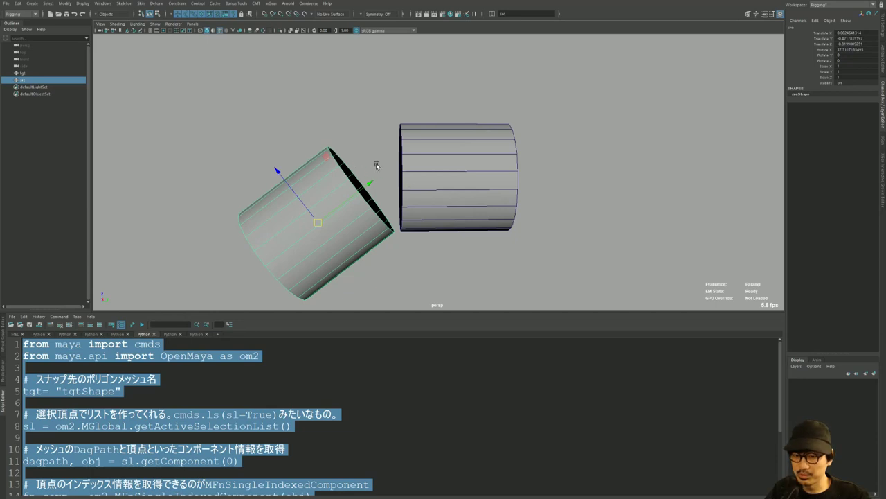
key("F9")
left_click_drag(378, 167, 385, 165, "alt")
left_click_drag(315, 116, 443, 249)
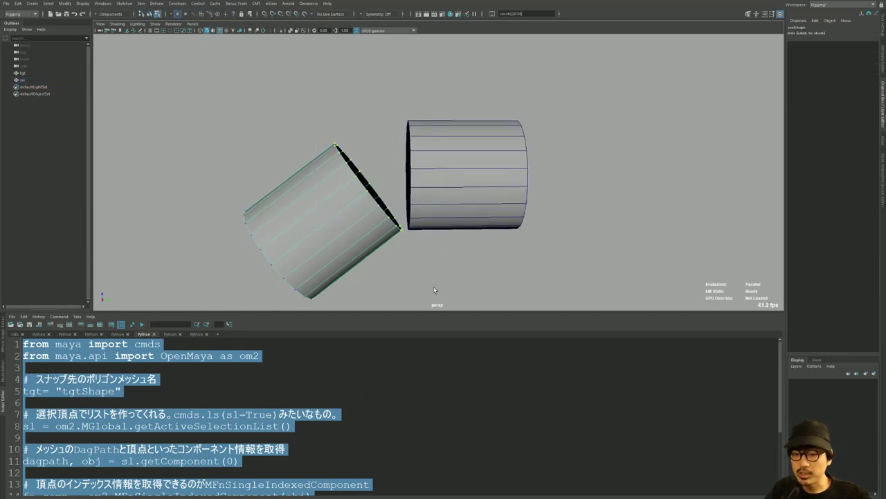
key("ctrl+Return")
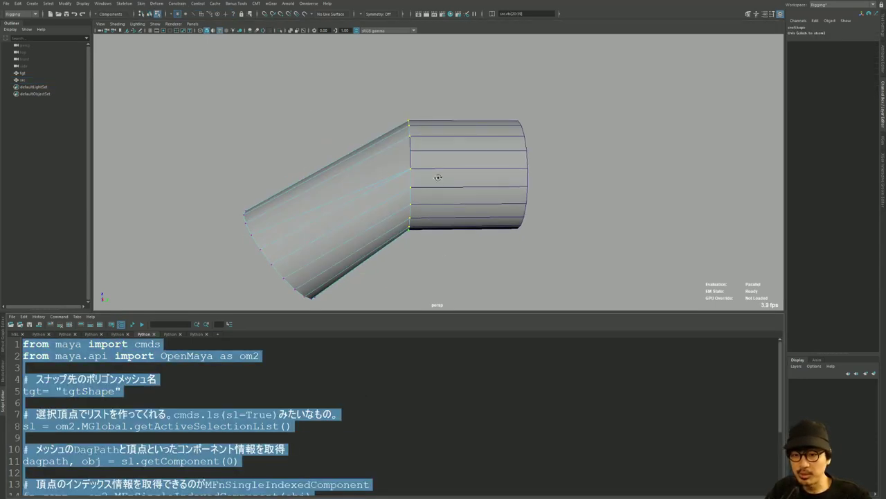
- Pull a joint vertex off the seam and inspect the bent cylinders from several angles
left_click_drag(437, 178, 426, 229, "alt")
scroll(424, 234, "up", 3)
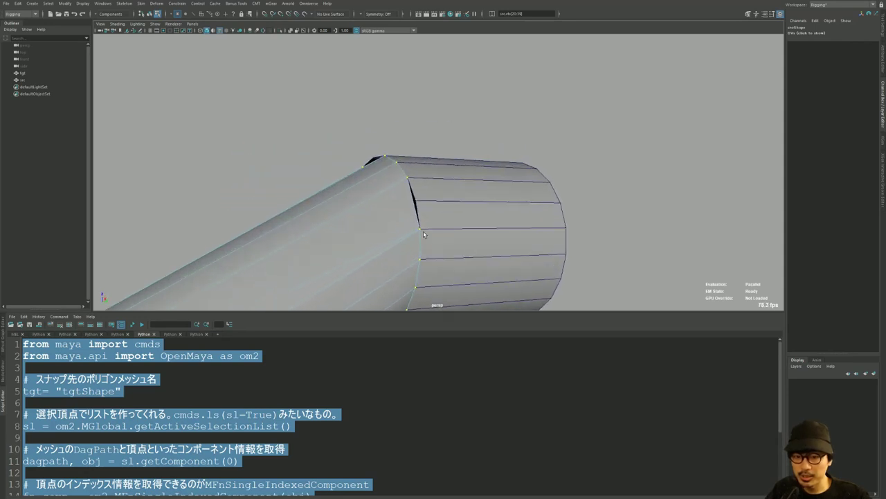
key("w")
left_click(407, 211)
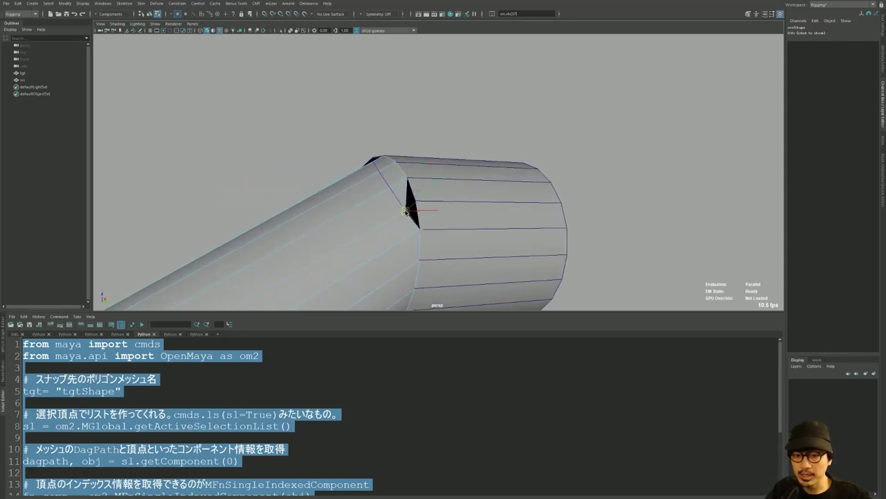
mouse_move(406, 211)
left_mouse_down("alt")
mouse_move(459, 221)
mouse_move(316, 160)
mouse_move(337, 208)
mouse_move(419, 143)
mouse_move(413, 147)
left_mouse_up("alt")
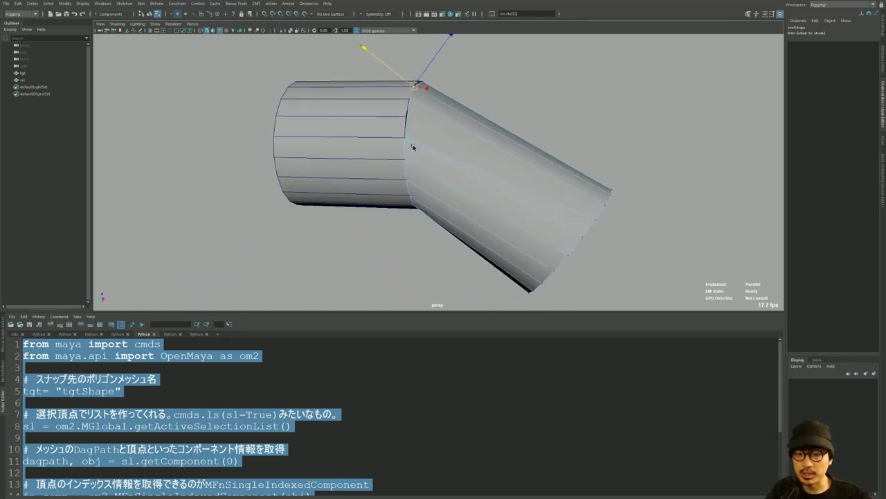
mouse_move(413, 86)
left_mouse_down()
mouse_move(415, 132)
mouse_move(439, 135)
mouse_move(420, 132)
mouse_move(409, 115)
mouse_move(403, 129)
mouse_move(346, 143)
mouse_move(340, 87)
left_mouse_up()
scroll(450, 143, "up", 3)
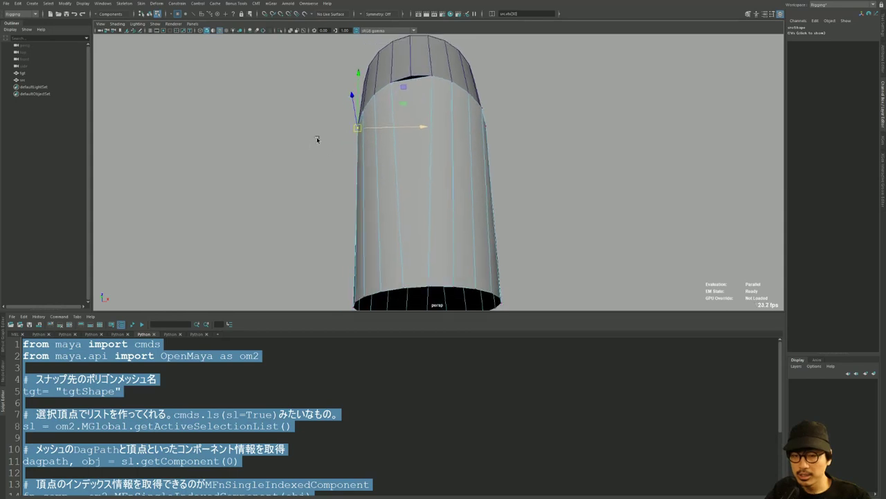
left_click_drag(388, 116, 426, 108, "alt")
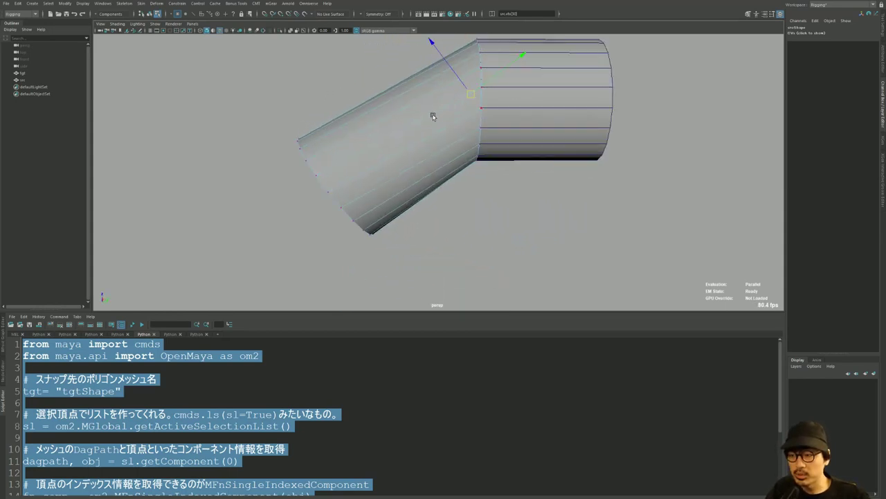
mouse_move(439, 113)
left_mouse_down("alt")
mouse_move(432, 168)
mouse_move(471, 164)
mouse_move(475, 190)
mouse_move(465, 170)
left_mouse_up("alt")
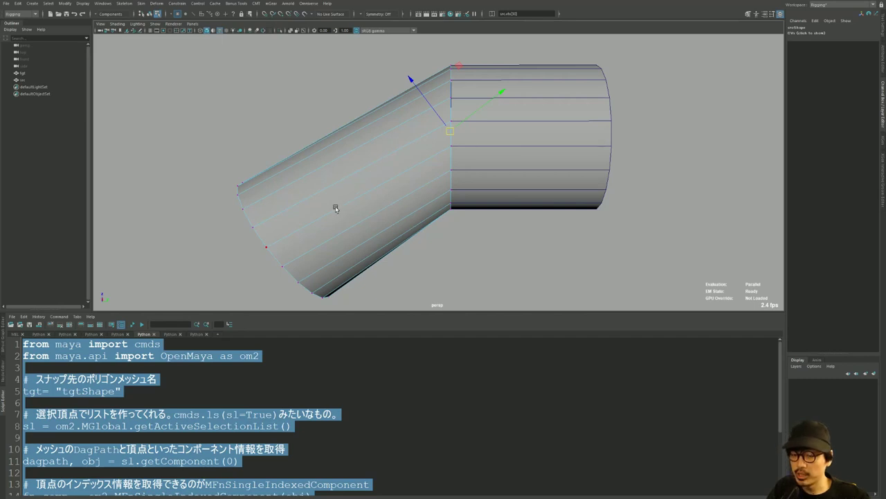
left_click_drag(335, 209, 353, 201, "alt")
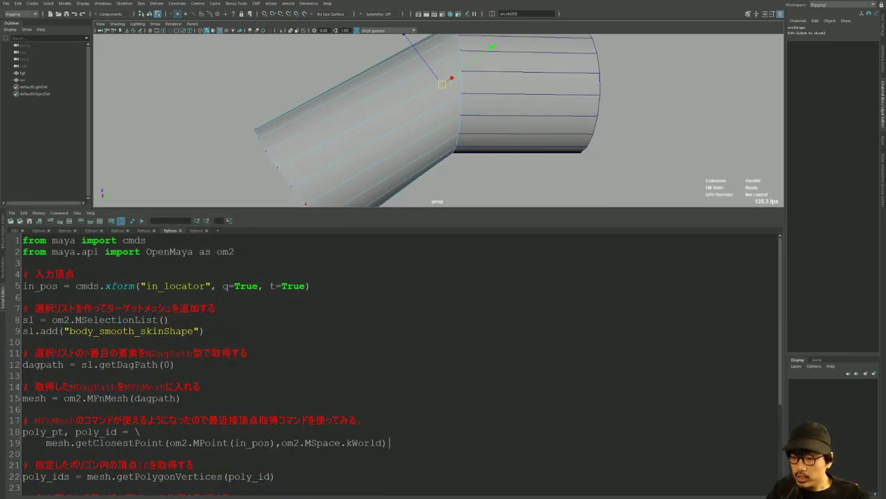
- Copy the closest-point script and paste it into the empty Python tab
scroll(394, 364, "down", 2)
scroll(395, 363, "down", 2)
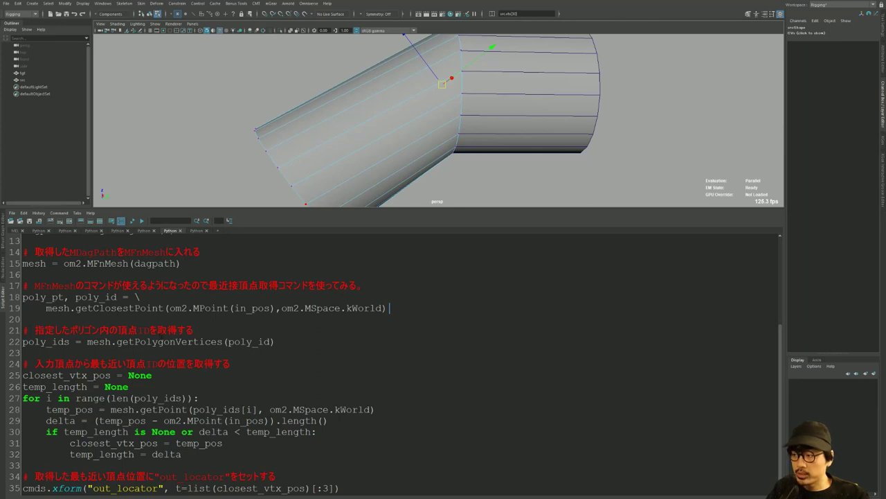
scroll(166, 340, "up", 4)
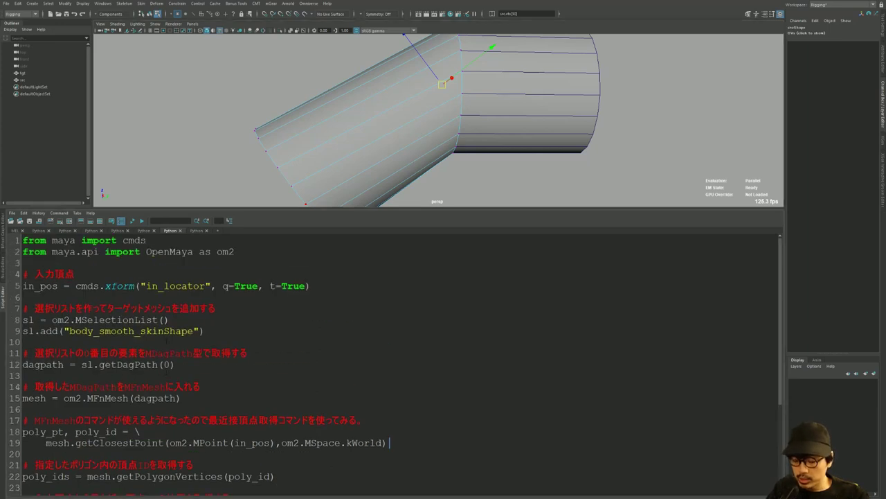
key("ctrl+a")
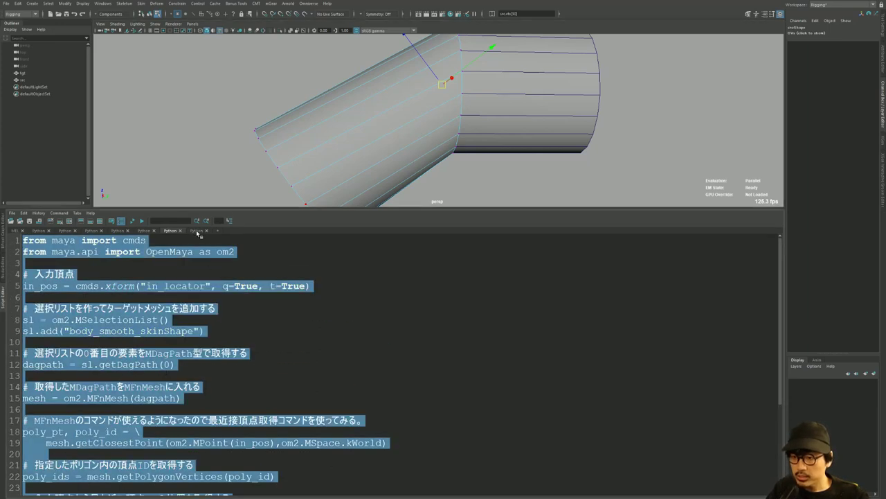
left_click(197, 231)
key("ctrl+v")
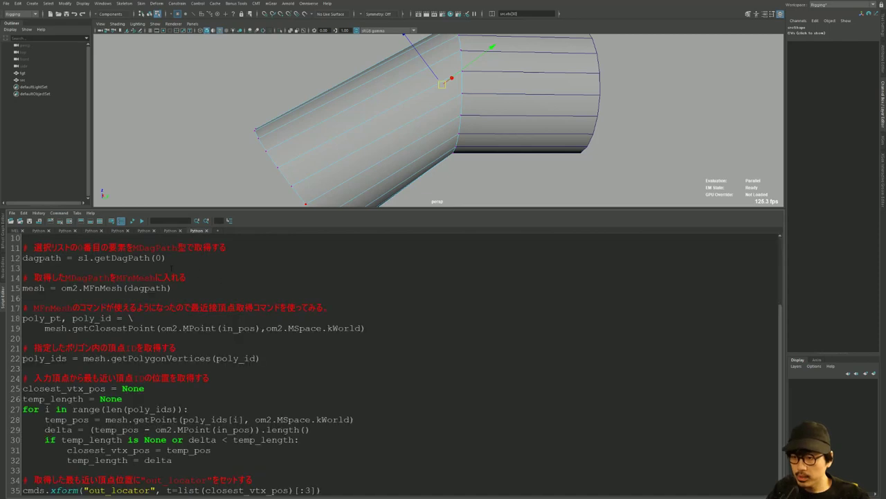
- Locate the in_locator and body_smooth_skinShape inputs in the pasted code
scroll(172, 267, "up", 1)
scroll(172, 267, "up", 1)
scroll(394, 364, "up", 2)
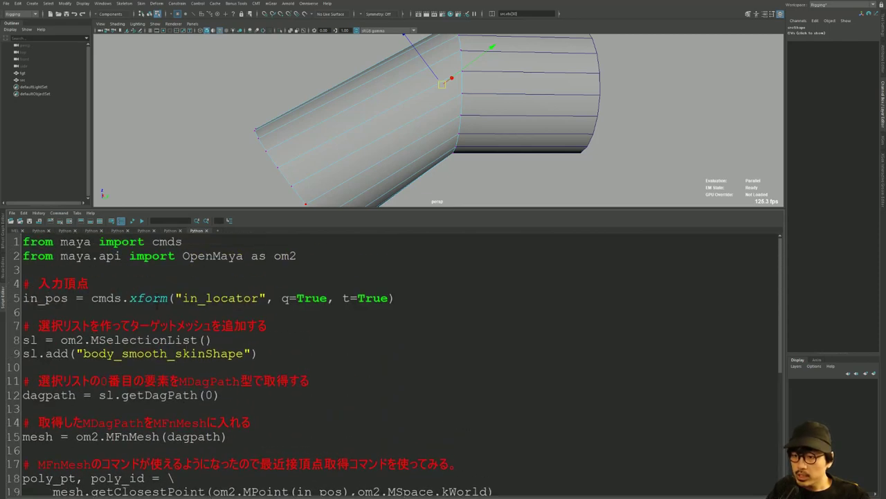
left_click_drag(183, 297, 258, 298)
left_click(258, 298)
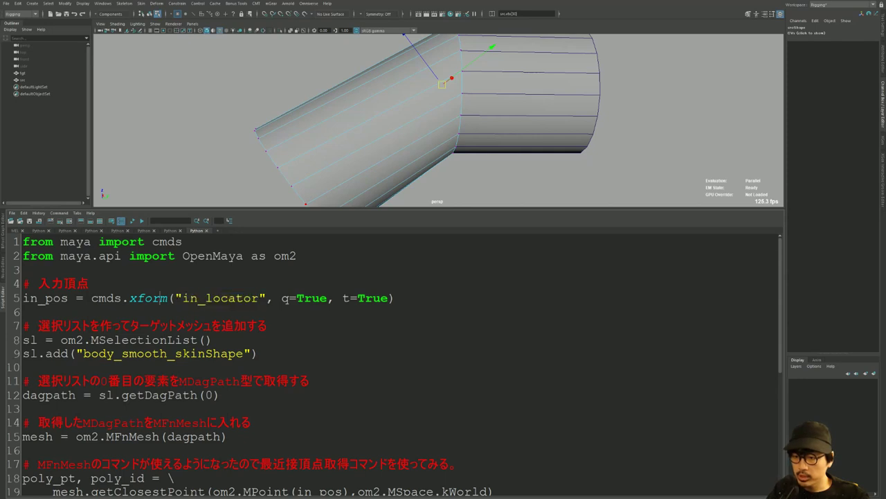
left_click_drag(175, 298, 267, 298)
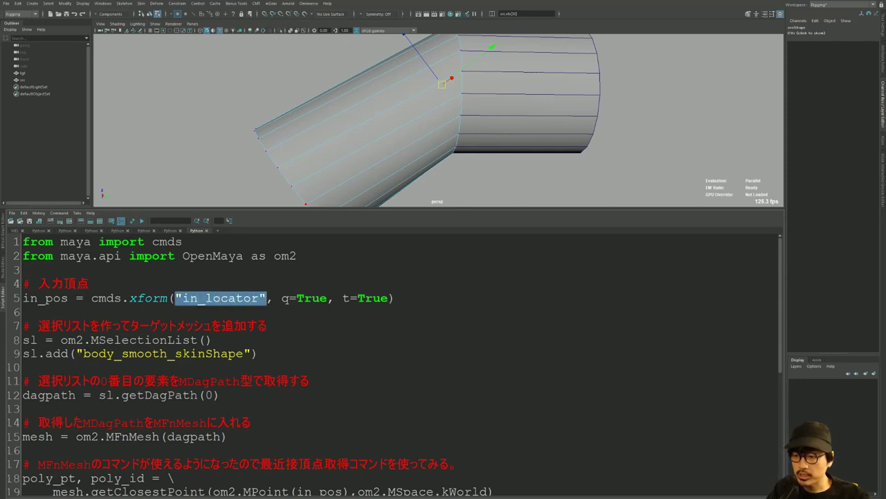
left_click_drag(77, 353, 256, 353)
- Add a 'def getClosestVertexPoint(in_pos, in_mesh):' line above the input code
left_click(24, 269)
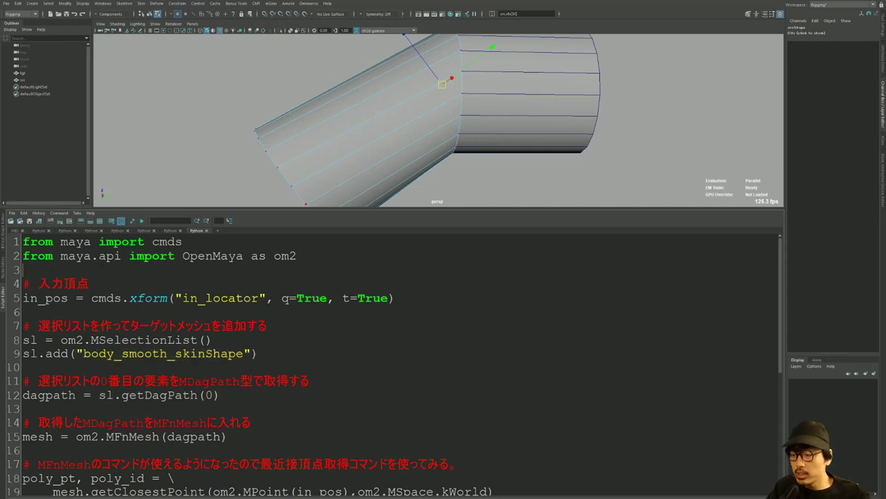
key("Return")
key("Return")
type("def")
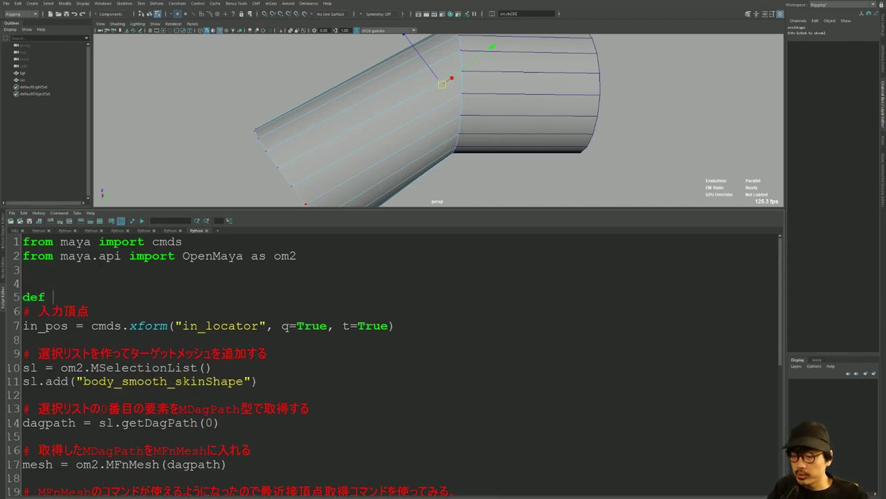
key("alt+Tab")
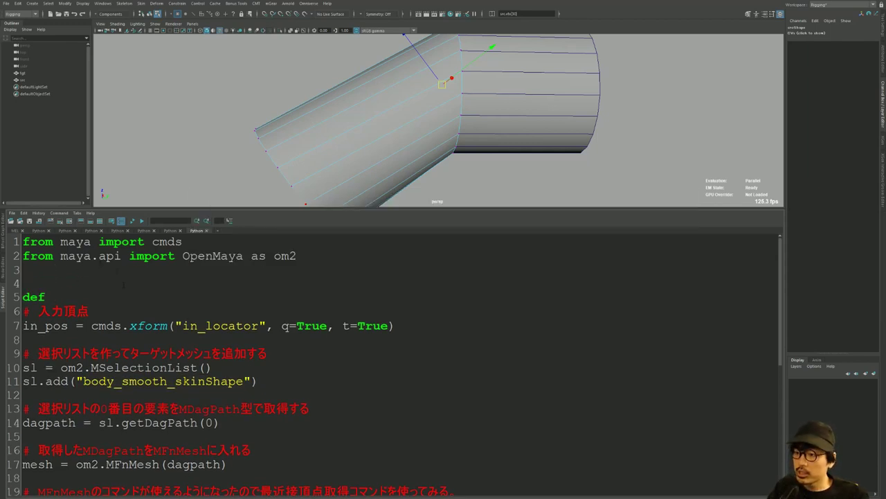
type(" getClosestVertexP")
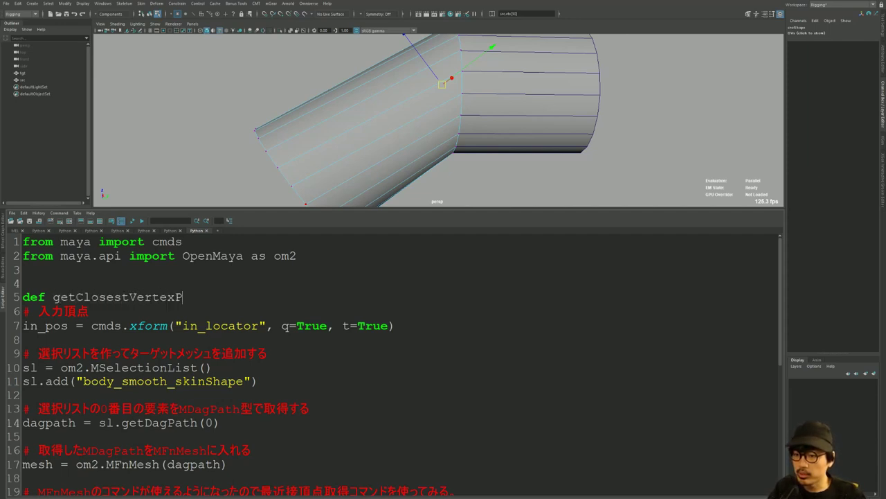
type(")")
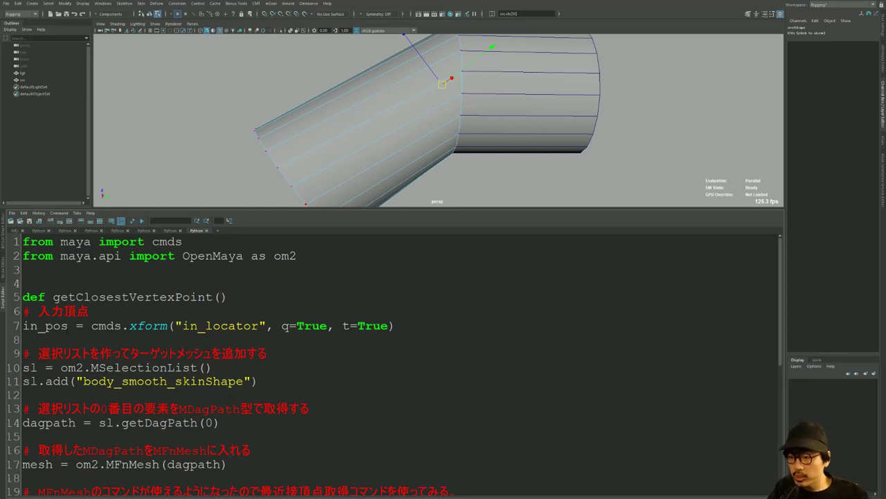
double_click(45, 326)
left_click(221, 297)
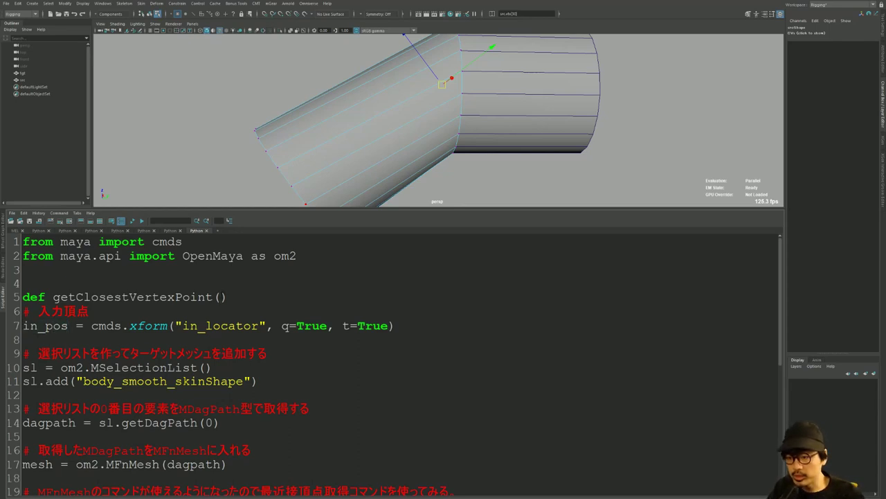
type("in_pos, ")
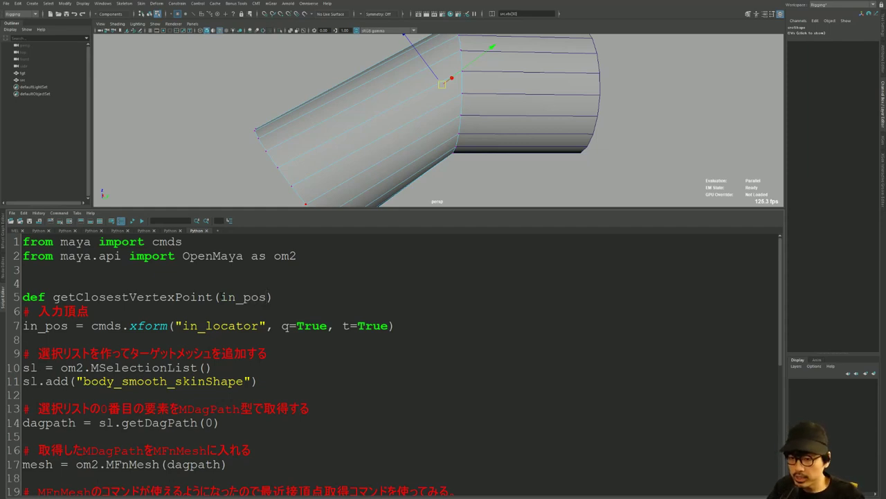
type("in_me")
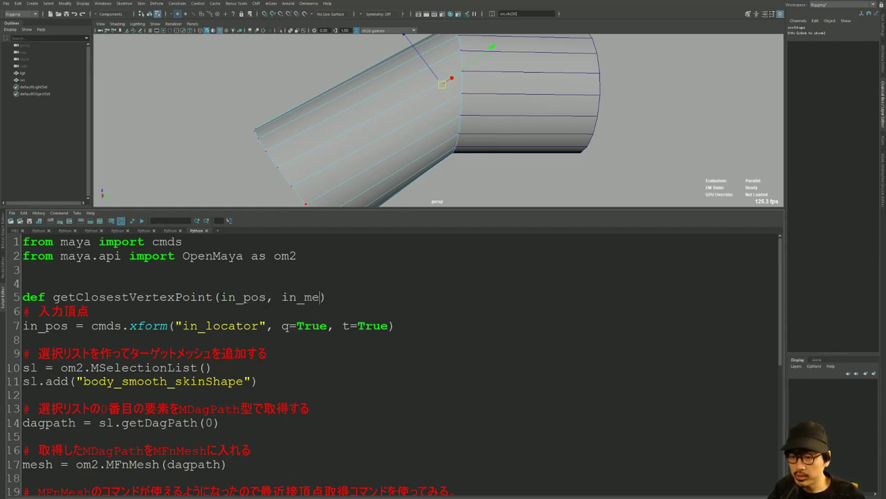
type("sh")
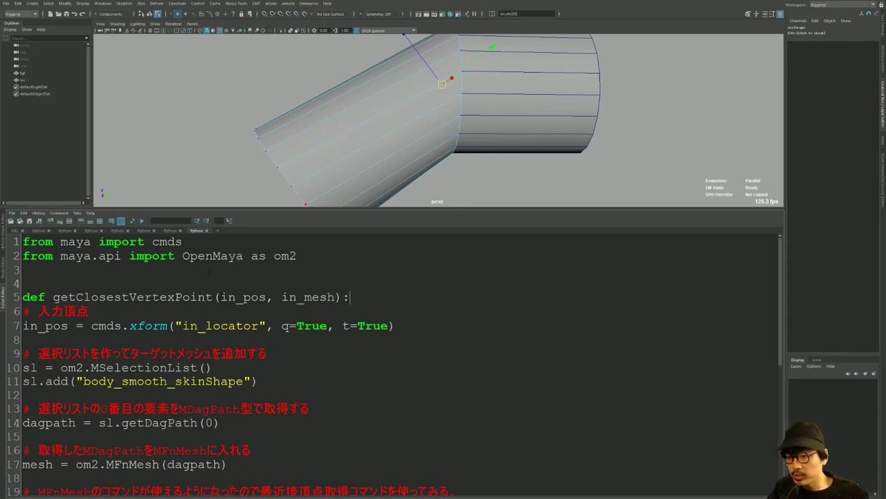
- Delete the in_locator input line, its comment line, and the blank lines after the def
double_click(243, 296)
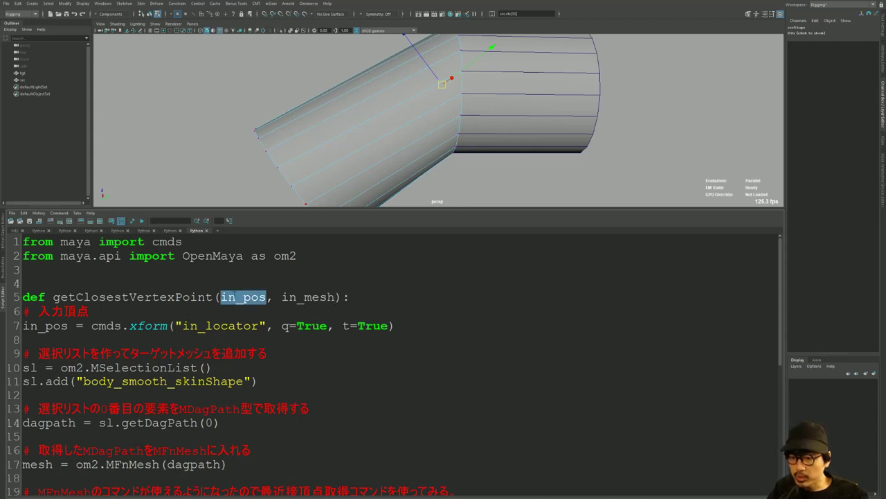
left_click(23, 311)
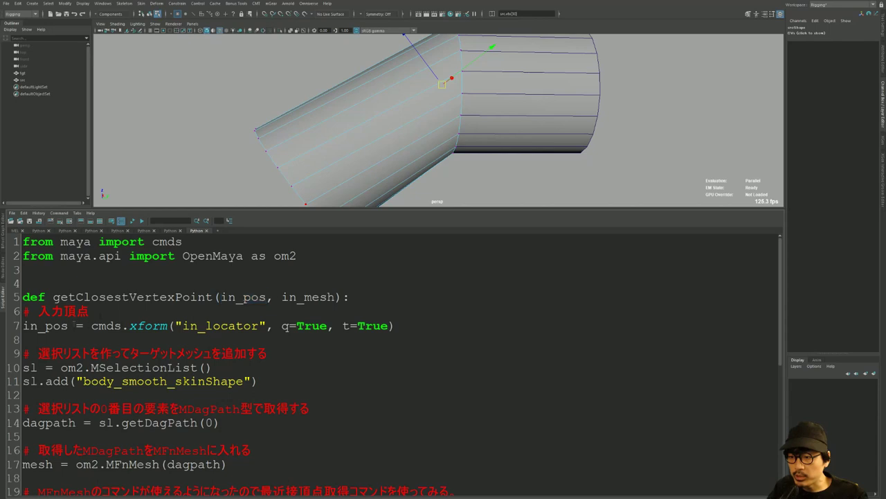
key("shift+End")
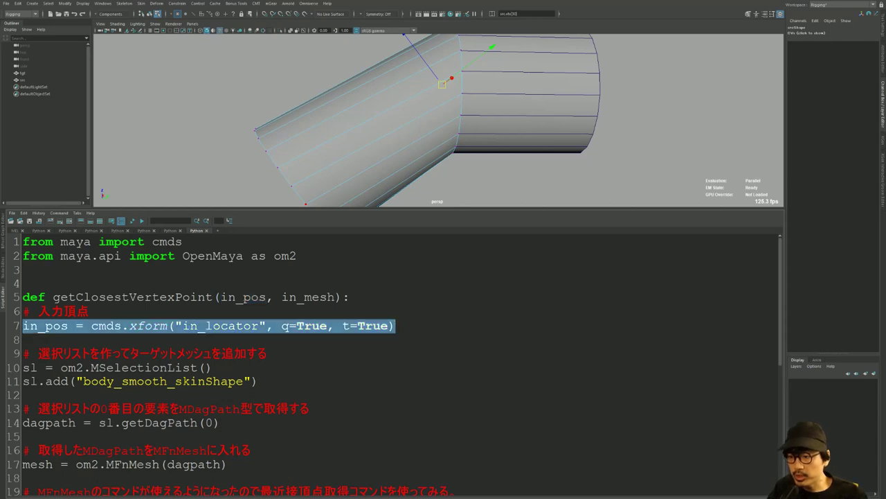
key("Delete")
key("shift+End")
key("Delete")
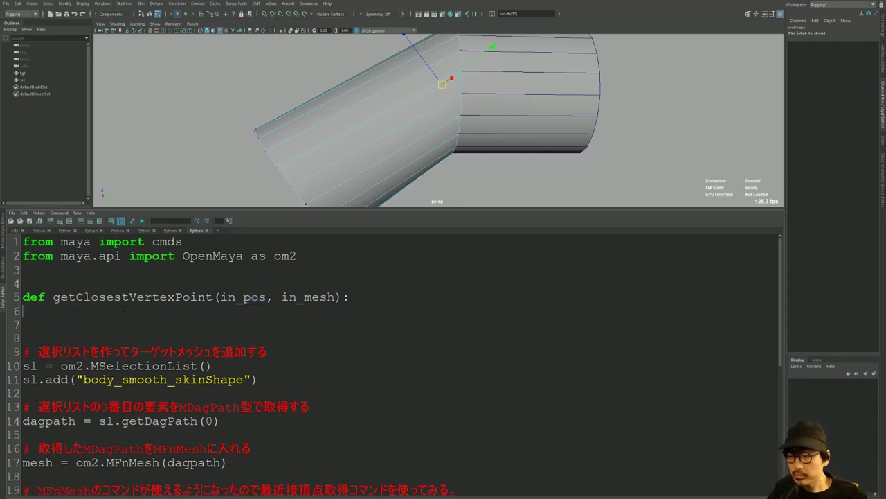
key("Delete")
key("Delete")
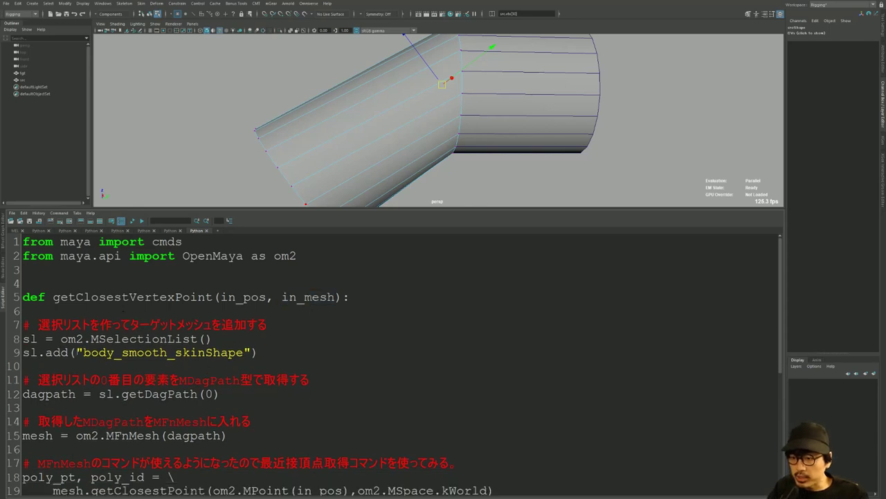
- Replace the hard-coded body_smooth_skinShape mesh name with in_mesh
left_click_drag(76, 353, 251, 352)
key("ctrl+End")
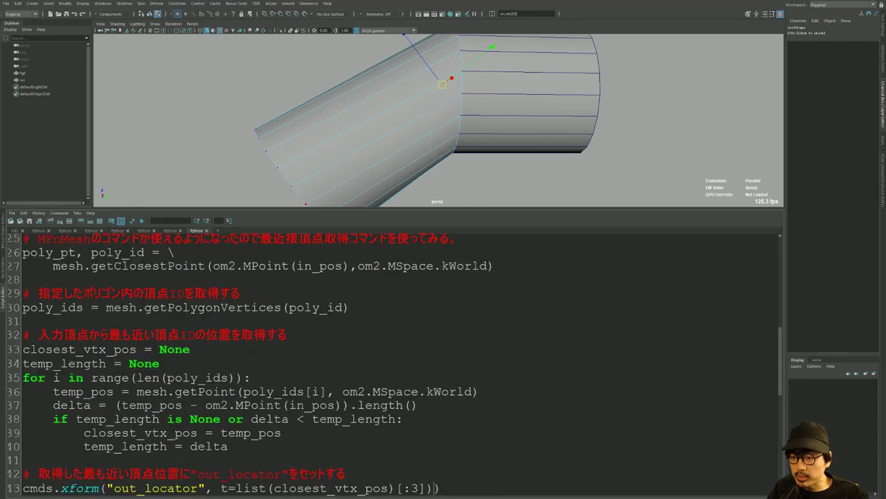
scroll(192, 396, "up", 3)
scroll(192, 396, "up", 5)
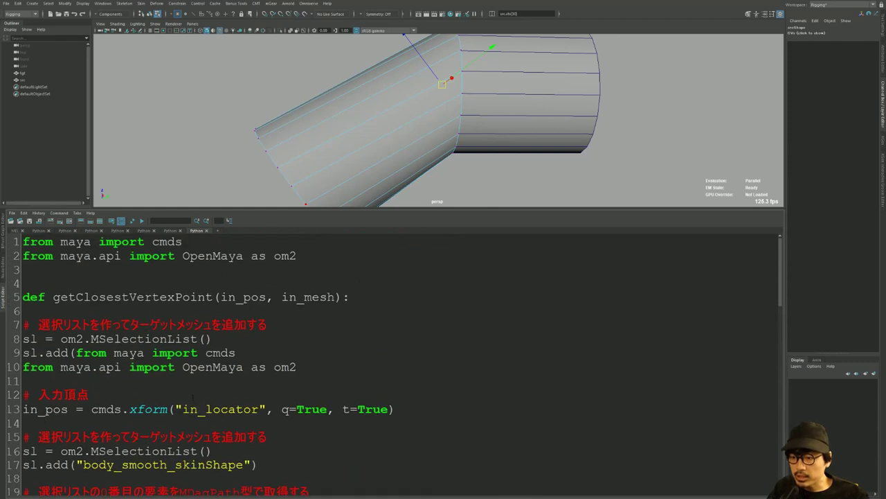
scroll(192, 397, "down", 1)
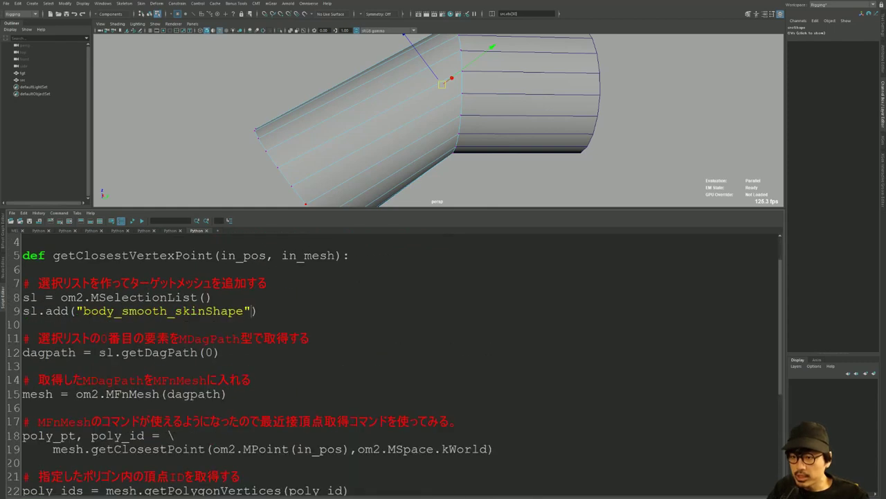
left_click_drag(73, 311, 253, 311)
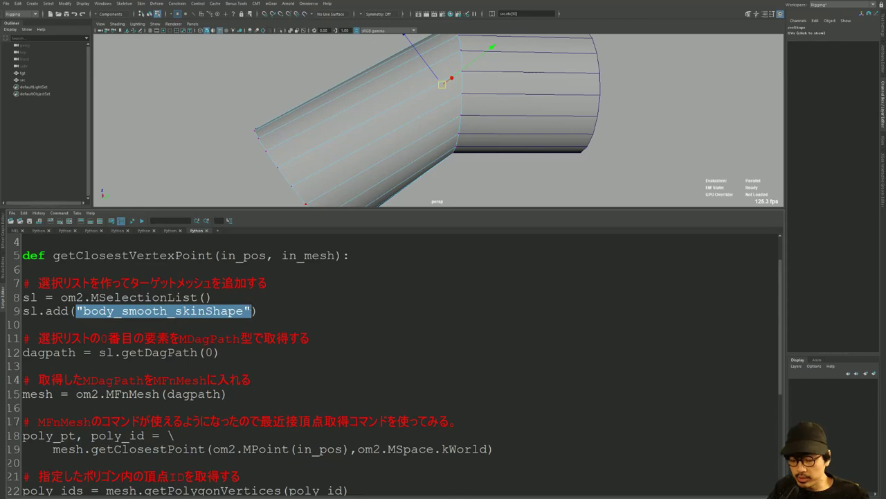
type("in_mesh")
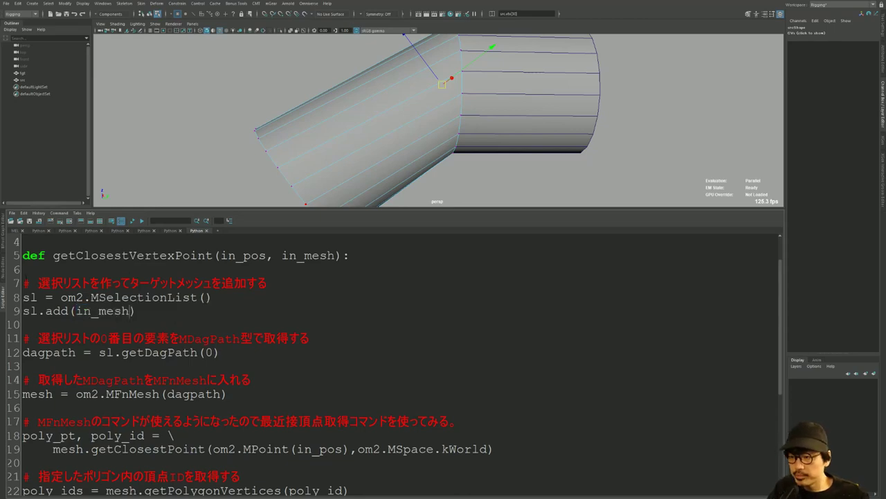
- Indent the whole script one level under the def line
scroll(122, 319, "down", 4)
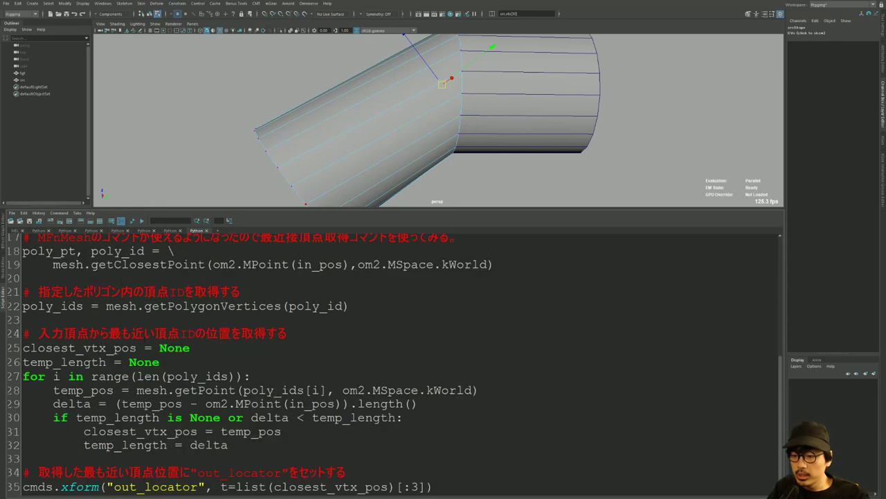
key("ctrl+a")
key("Tab")
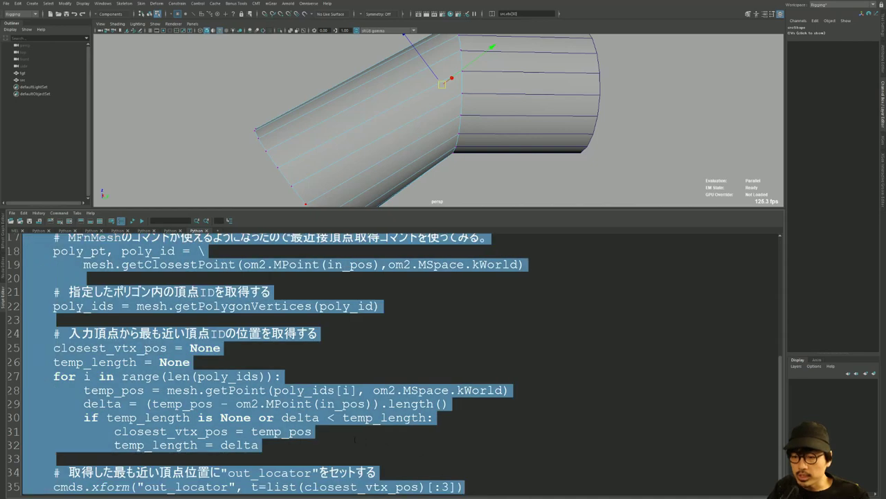
left_click(312, 431)
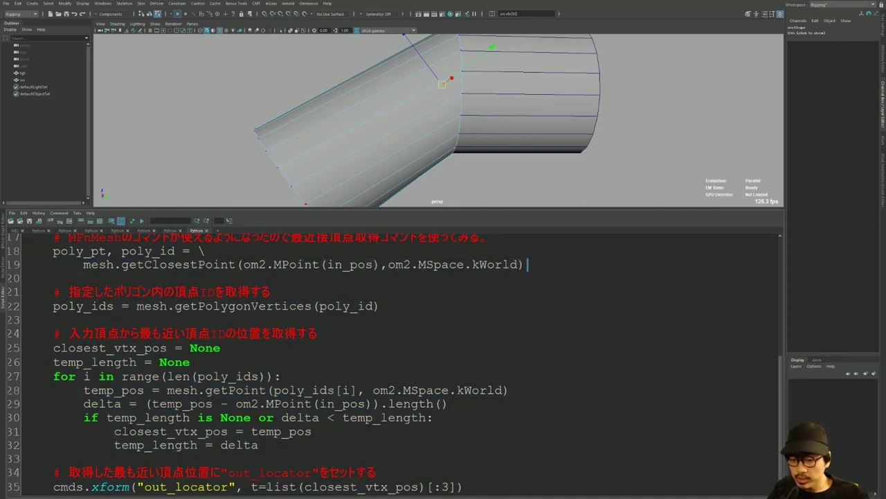
- Replace the out_locator xform lines with 'return list(closest_vtx_pos)[:3]'
left_click_drag(266, 487, 457, 487)
key("ctrl+c")
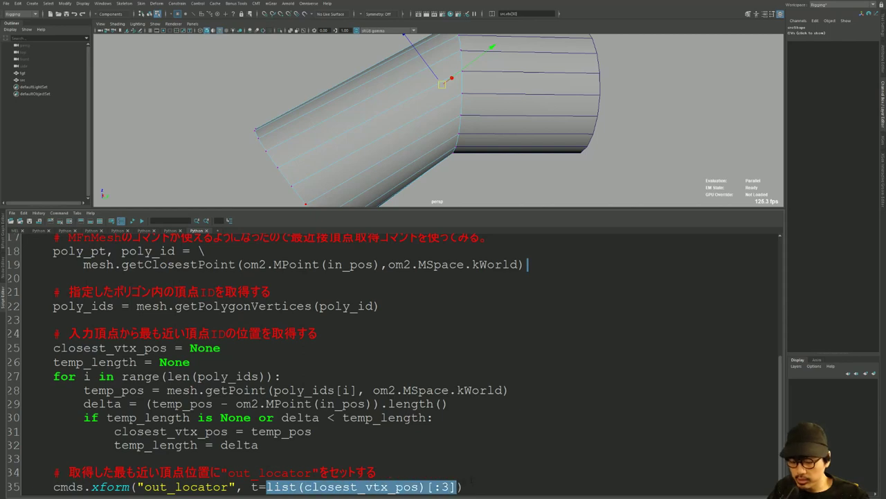
left_click(471, 480)
key("shift+Up")
key("shift+Home")
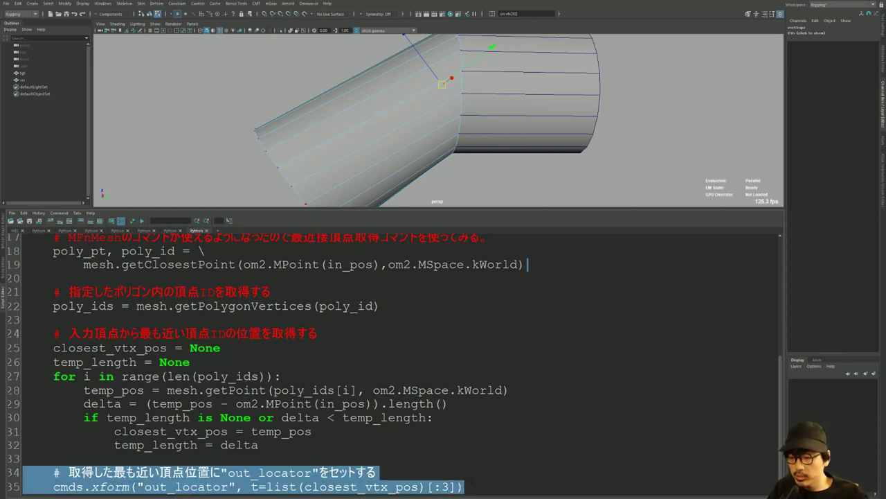
key("Delete")
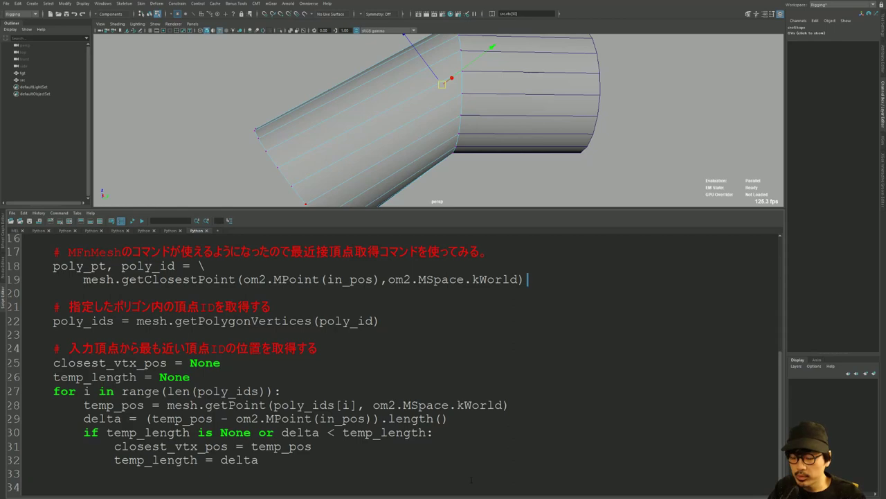
type("return")
key("ctrl+v")
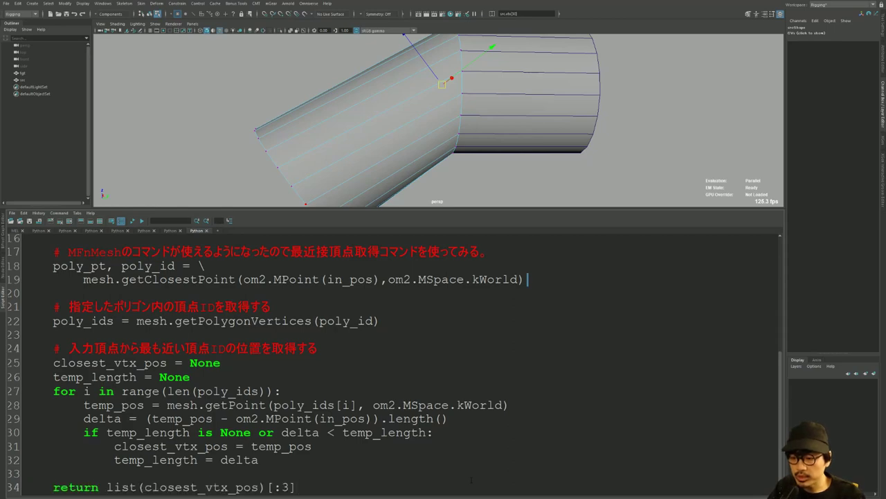
- Review the finished function and select all of its code
scroll(321, 418, "up", 3)
scroll(321, 418, "up", 3)
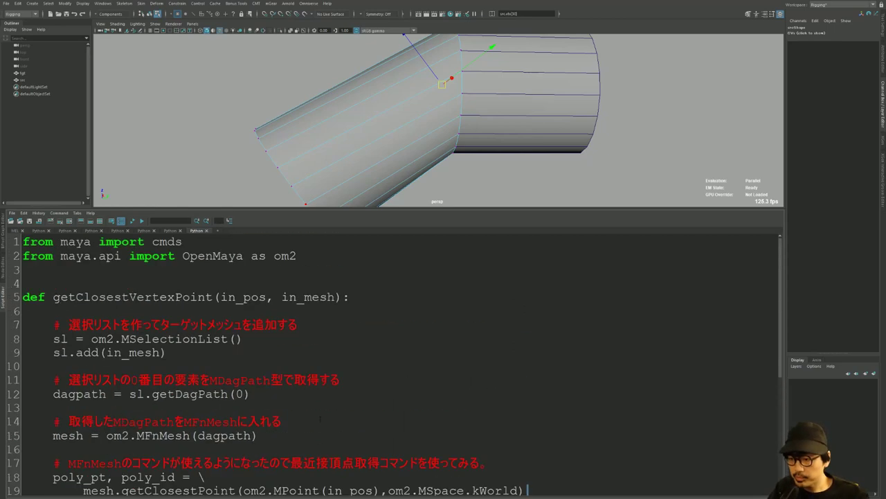
scroll(61, 282, "down", 1)
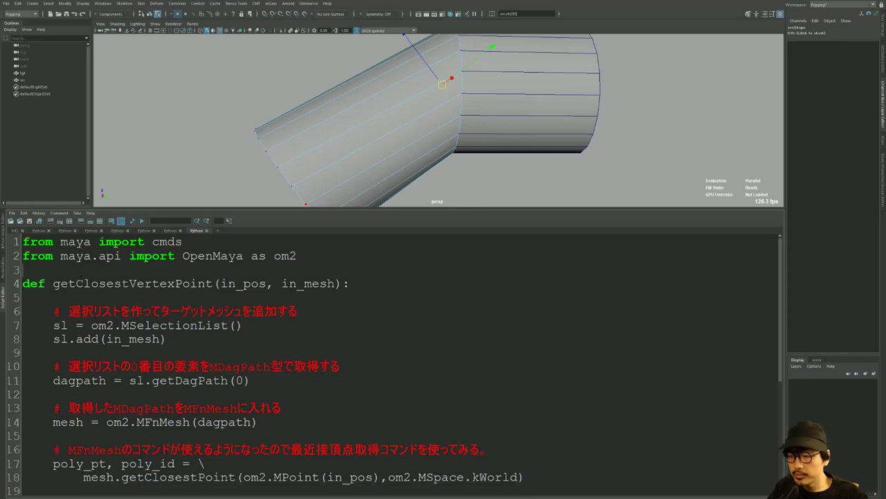
scroll(119, 313, "down", 2)
scroll(119, 313, "down", 2)
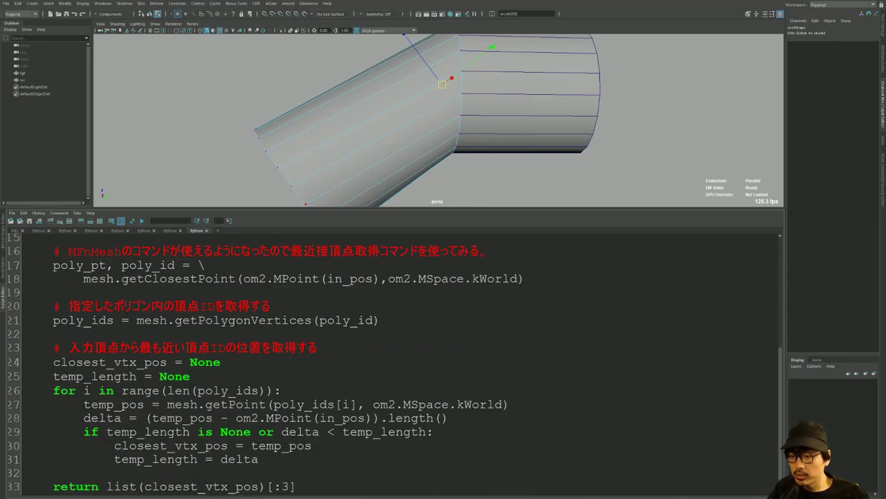
key("ctrl+a")
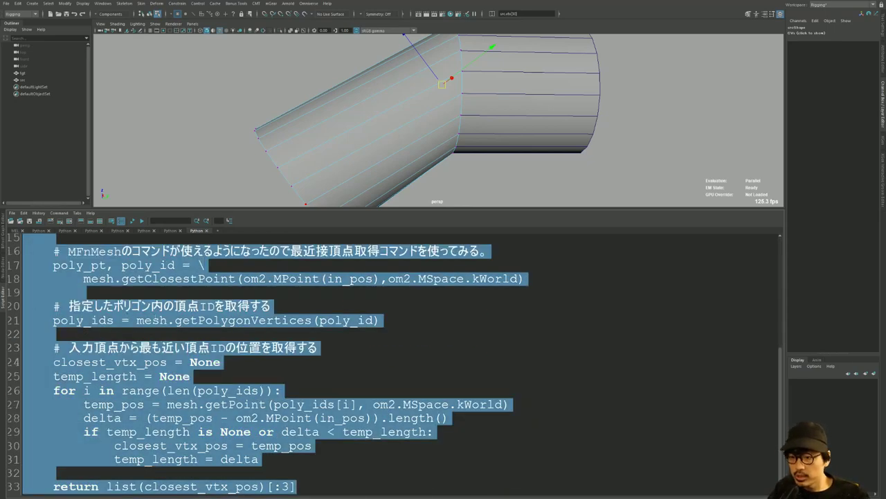
left_click(151, 320)
key("ctrl+a")
- Execute the selected code to define getClosestVertexPoint and enlarge the code input area
left_click(99, 220)
scroll(90, 349, "up", 10)
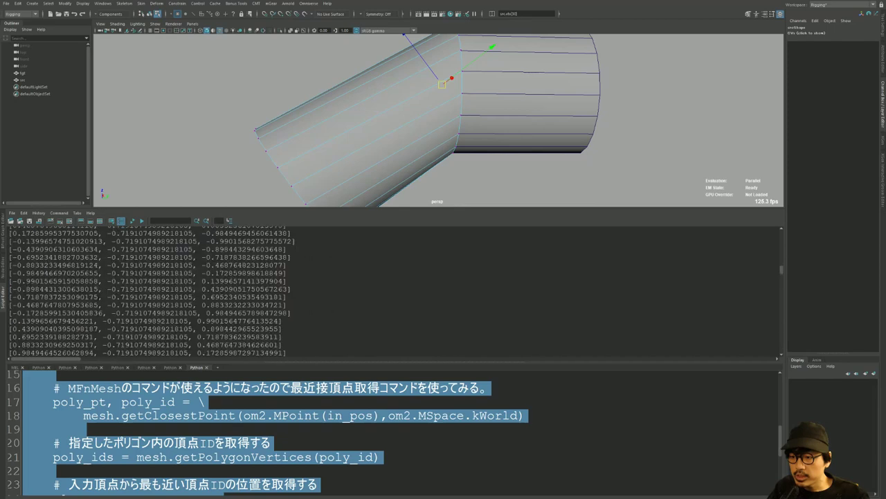
scroll(97, 311, "up", 3, "ctrl")
scroll(97, 309, "down", 3)
scroll(97, 309, "down", 3)
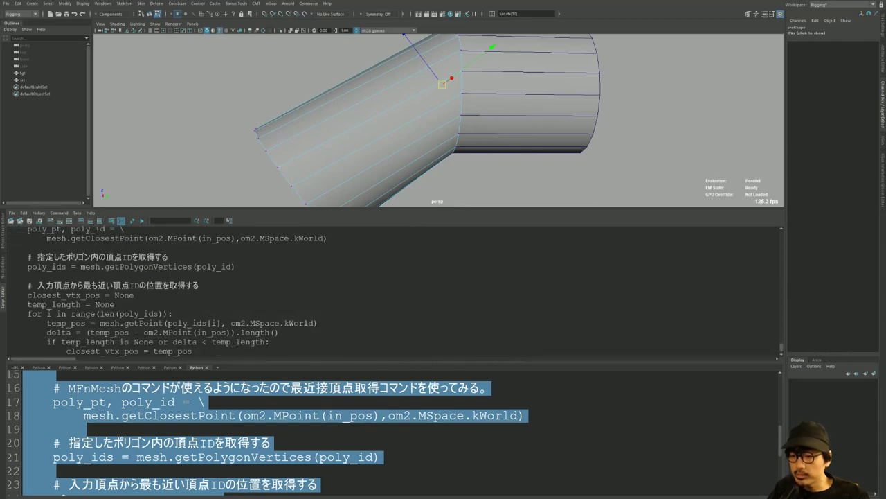
scroll(97, 325, "down", 2)
left_click_drag(322, 146, 360, 149, "alt")
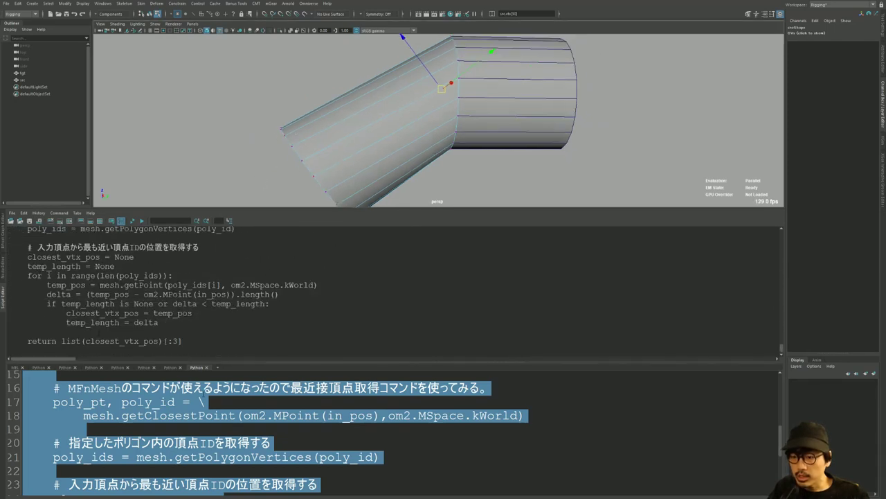
left_click_drag(200, 360, 199, 309)
scroll(180, 388, "up", 5)
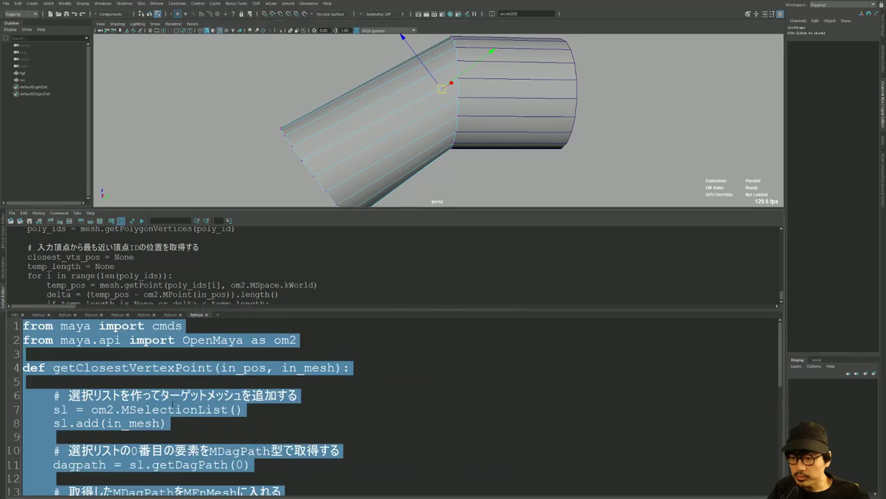
left_click(171, 383)
- Replace another Python tab's script with the pasted name getClosestVertexPoint
double_click(156, 368)
key("ctrl+c")
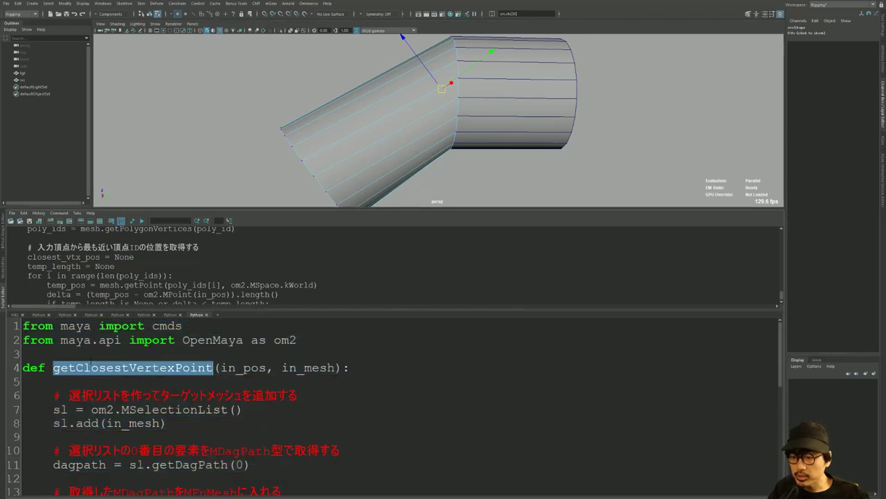
left_click(170, 314)
key("ctrl+a")
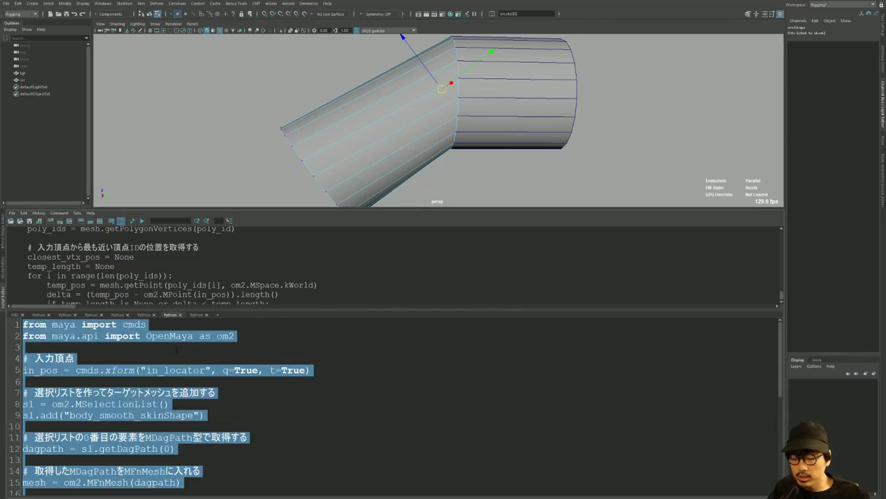
key("Delete")
key("ctrl+v")
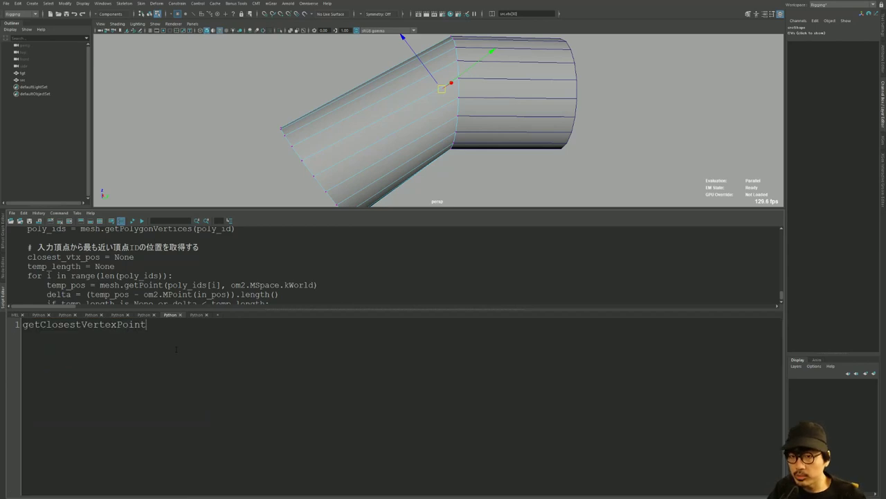
- Switch to object mode and move the tgt cylinder up, away from the bent cylinder
middle_click_drag(408, 124, 311, 158, "alt")
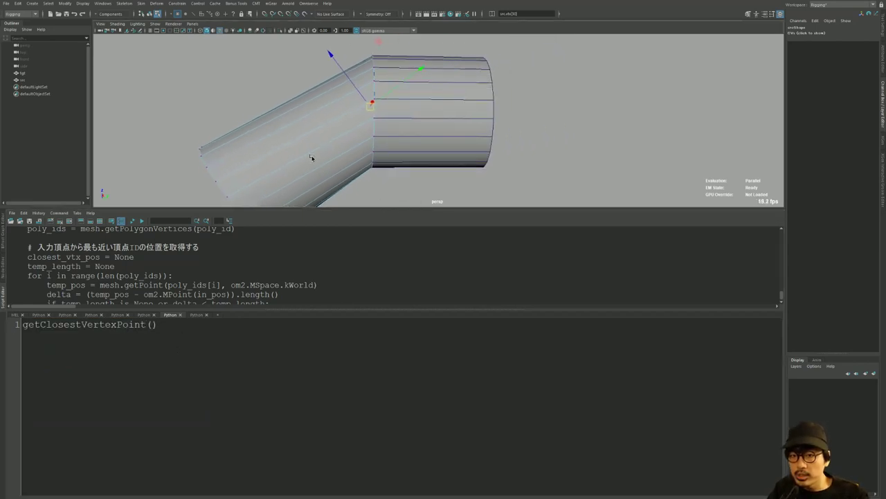
right_click_drag(311, 158, 416, 101)
left_click(443, 118)
left_click_drag(423, 76, 423, 55)
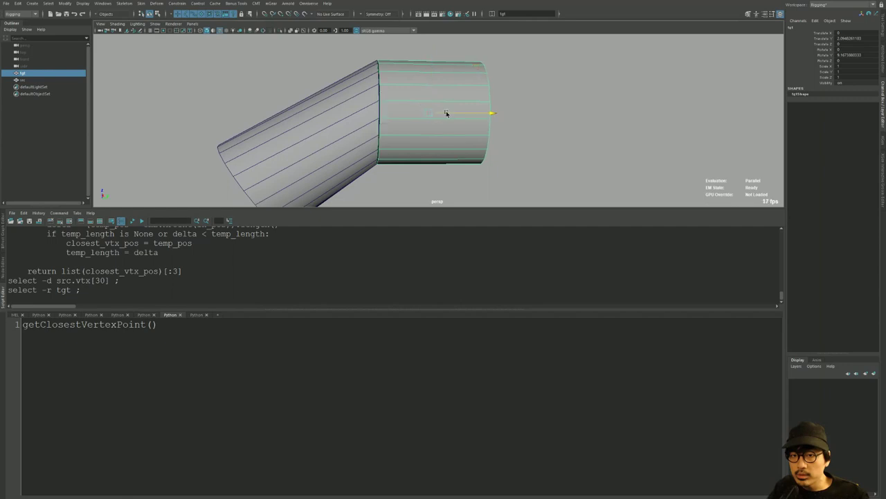
mouse_move(445, 110)
left_mouse_down("alt")
mouse_move(360, 129)
mouse_move(148, 134)
left_mouse_up("alt")
left_click(148, 134)
- Create a locator and place it in the gap between the two cylinders
right_click_drag(148, 134, 191, 138, "shift")
scroll(191, 138, "down", 3)
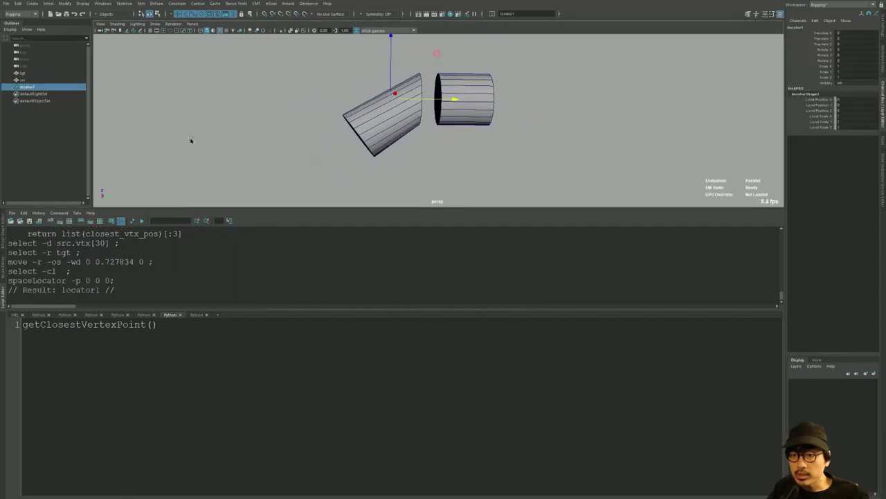
mouse_move(406, 100)
left_mouse_down()
mouse_move(444, 100)
mouse_move(546, 142)
left_mouse_up()
left_click(429, 125)
left_click_drag(415, 111, 452, 112)
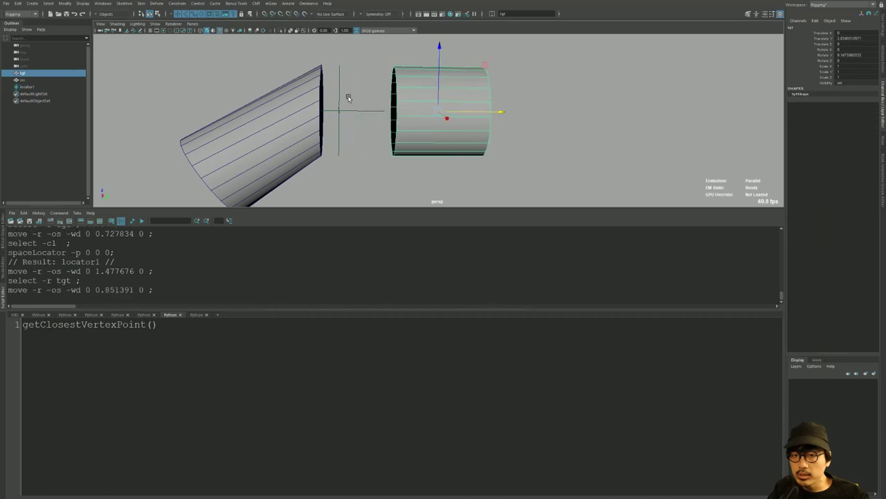
left_click(344, 109)
left_click_drag(345, 109, 351, 78)
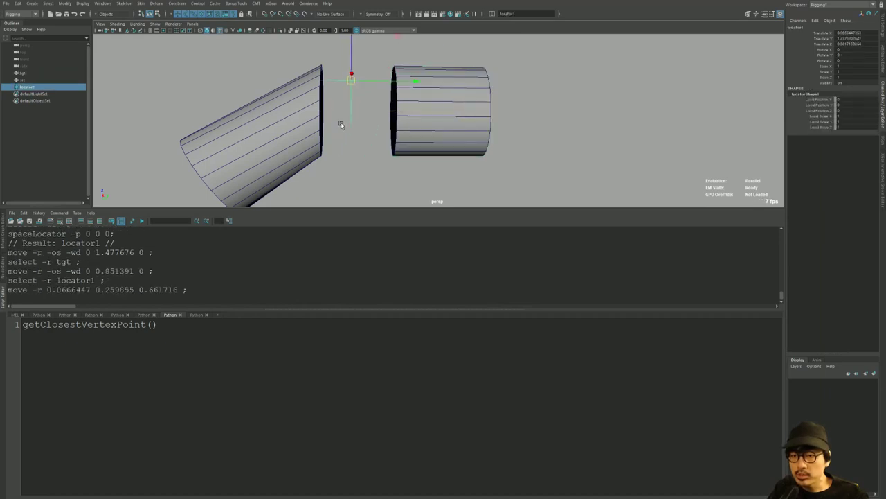
- Rename the locator in_locator, then duplicate it below and rename the copy out_locator
double_click(50, 87)
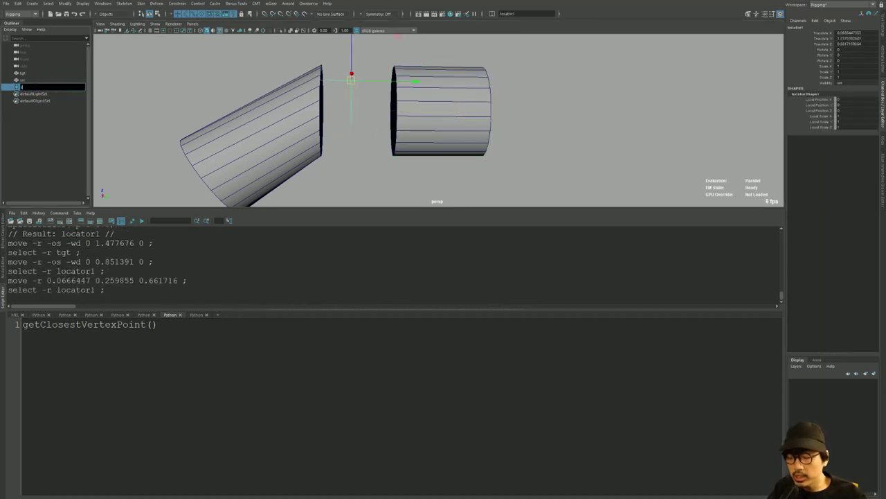
type("m_locator")
key("Return")
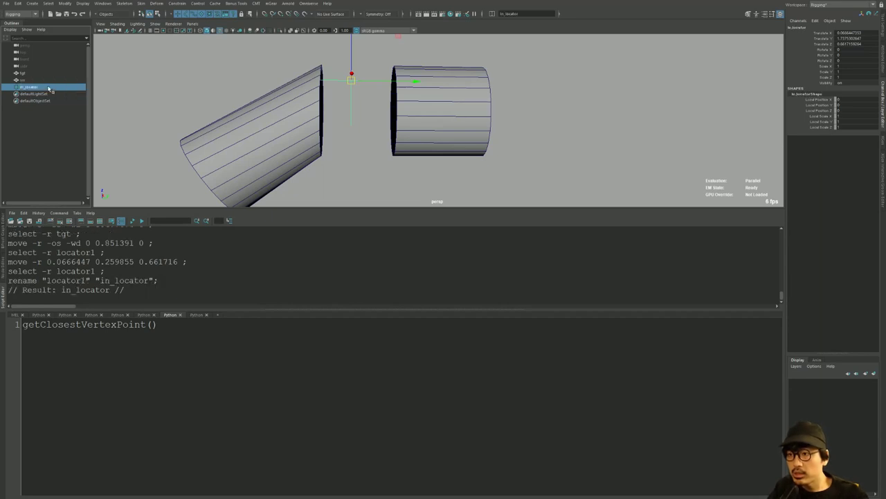
key("ctrl+d")
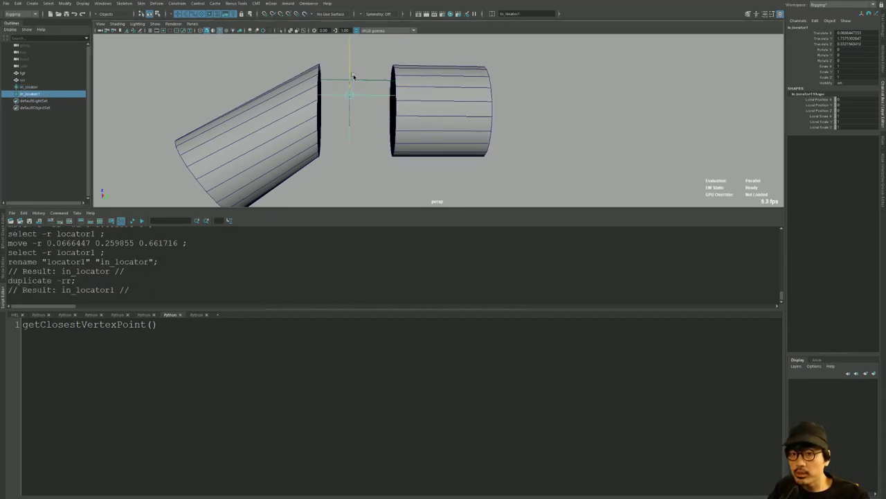
left_click_drag(350, 63, 349, 102)
double_click(28, 94)
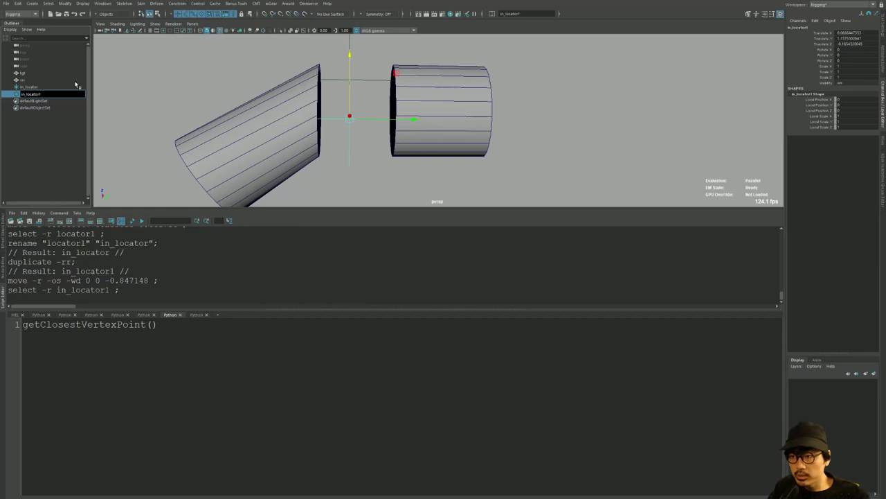
key("Delete")
key("Delete")
key("Delete")
key("Return")
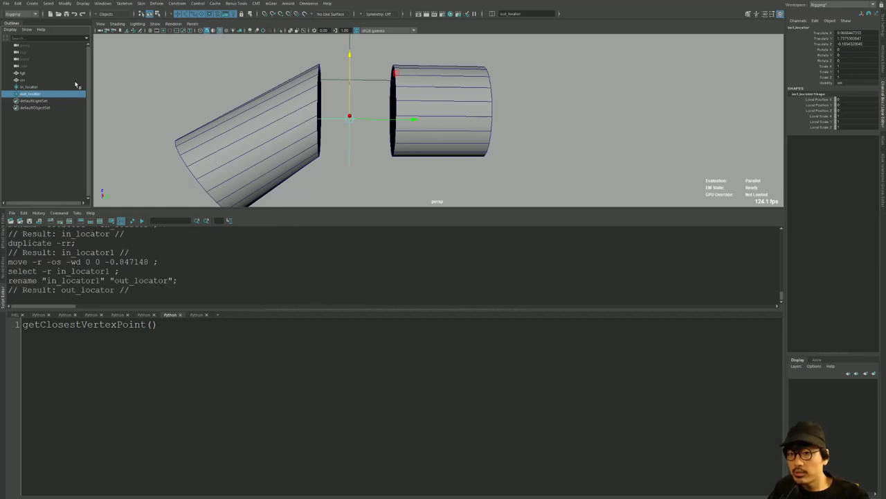
left_click(75, 86)
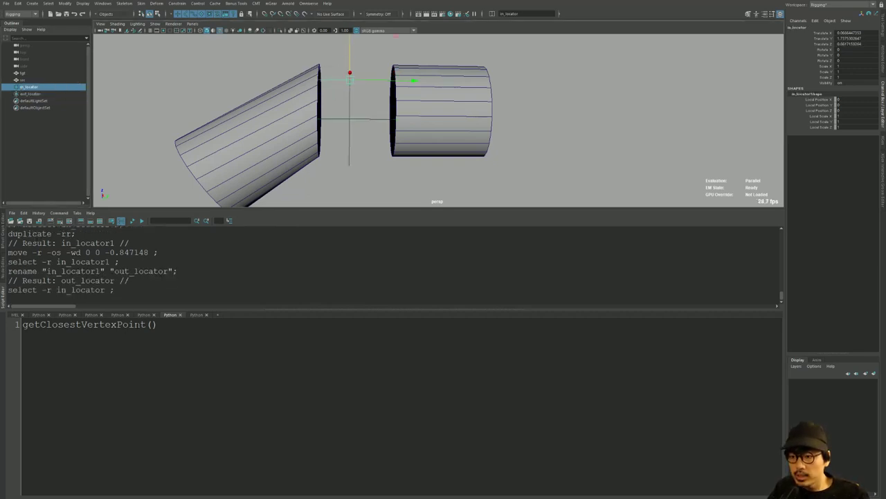
- Add and run in_pos = cmds.xform("in_locator", q=True, t=True), printing in_locator's position
key("Return")
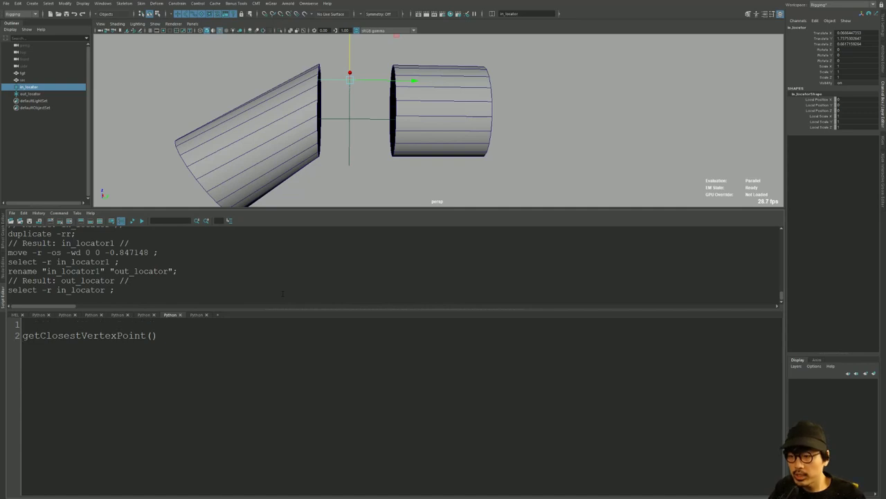
type("in_pos =")
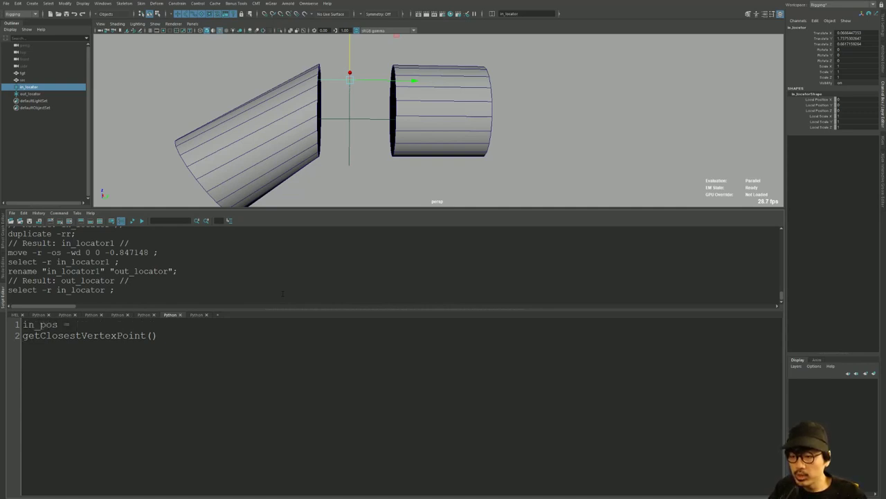
type("cmd")
type("orm()")
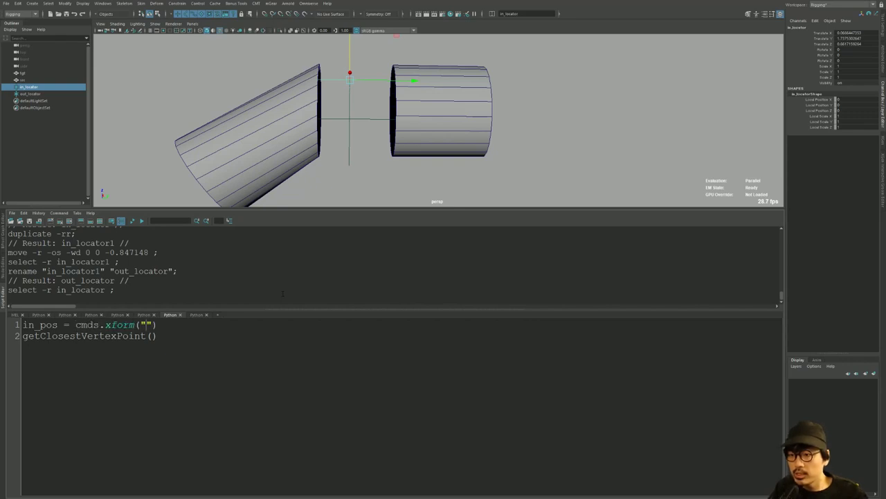
type("in_locator")
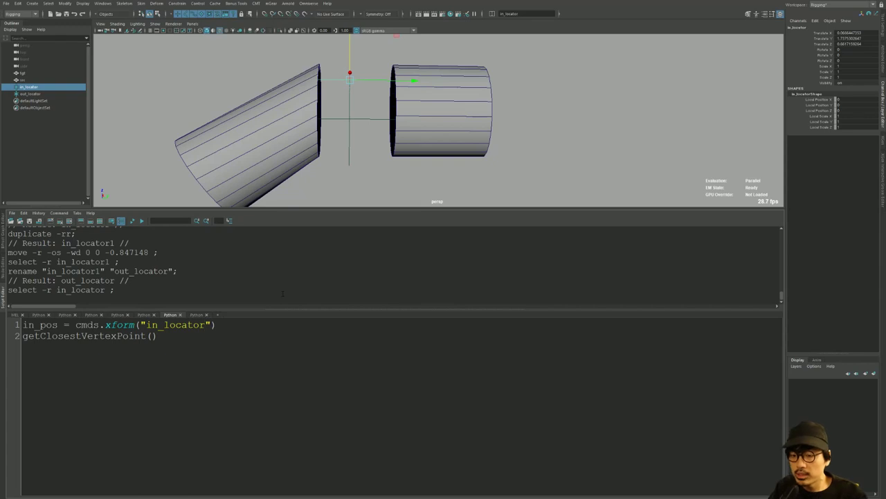
type("t=True")
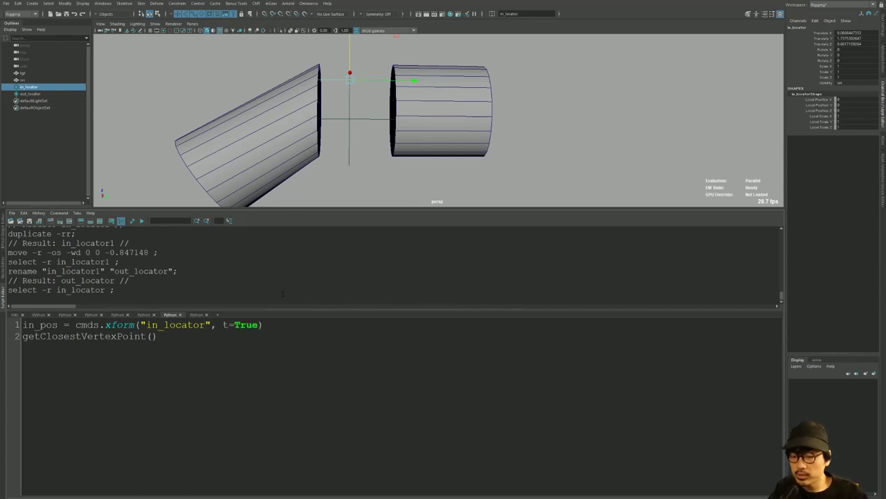
key("Left")
key("Left")
key("Left")
type("q=")
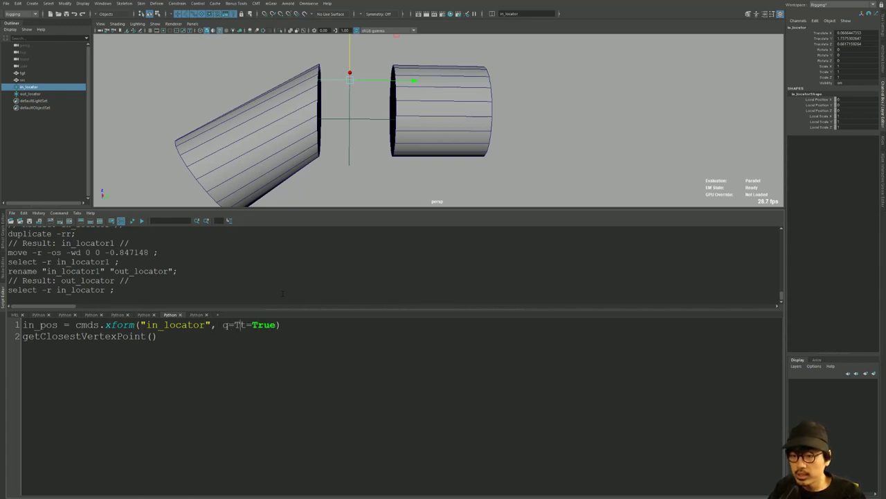
type("True,")
key("shift+Home")
key("ctrl+Return")
key("Home")
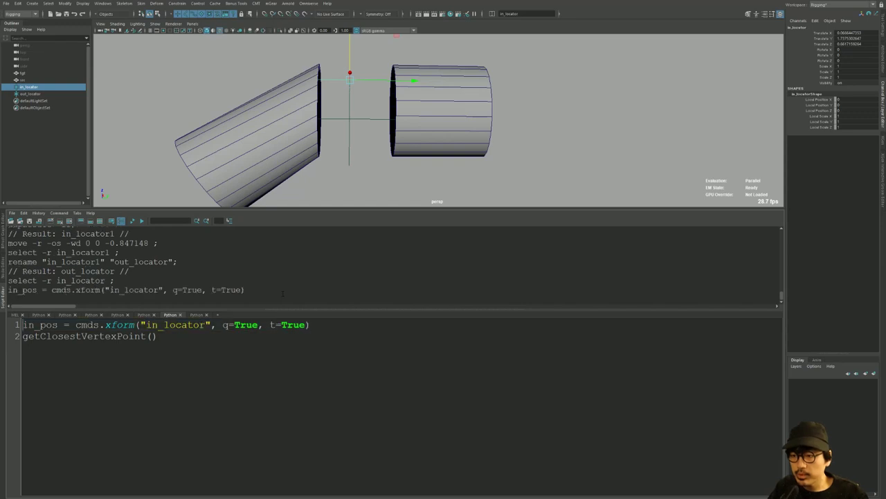
key("shift+Right")
key("shift+Right")
key("shift+Right")
key("shift+Right")
key("shift+Right")
key("ctrl+Return")
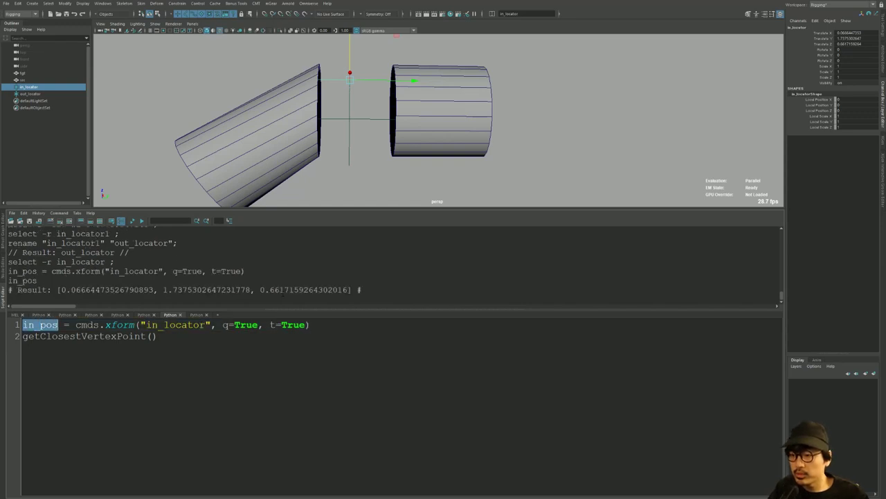
- Add and run closest_pos = getClosestVertexPoint(in_pos, "tgtShape"), printing [0.159, 2.674, 0.987]
key("Left")
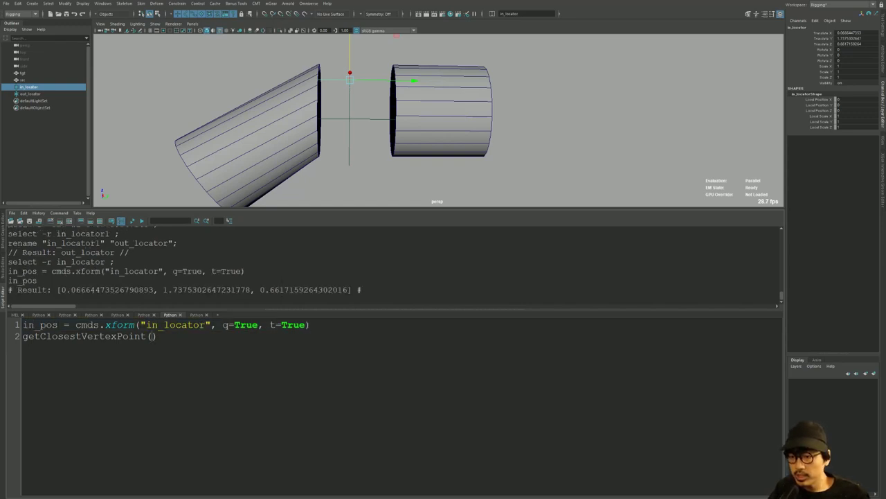
type("in_pos,")
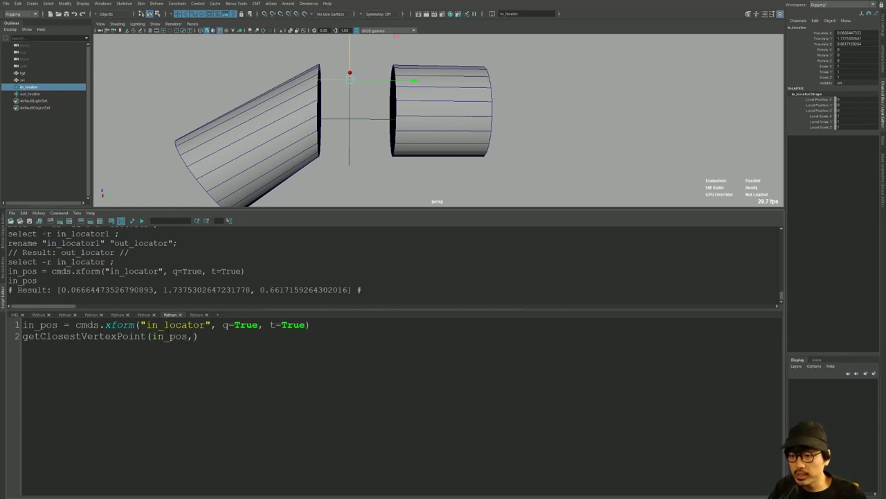
left_click(470, 82)
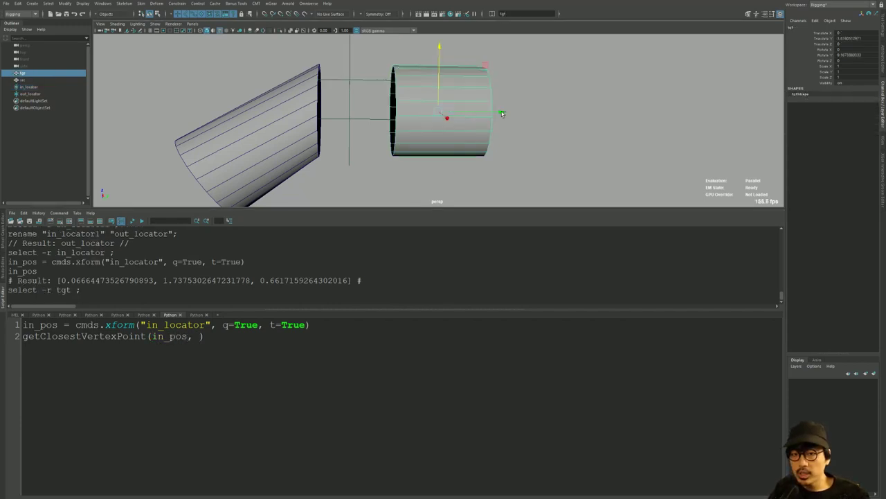
scroll(645, 82, "up", 1)
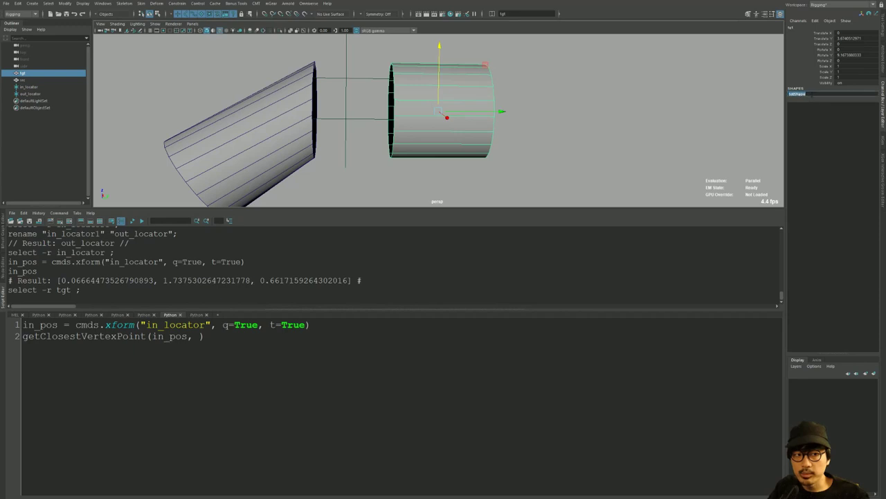
type("\"")
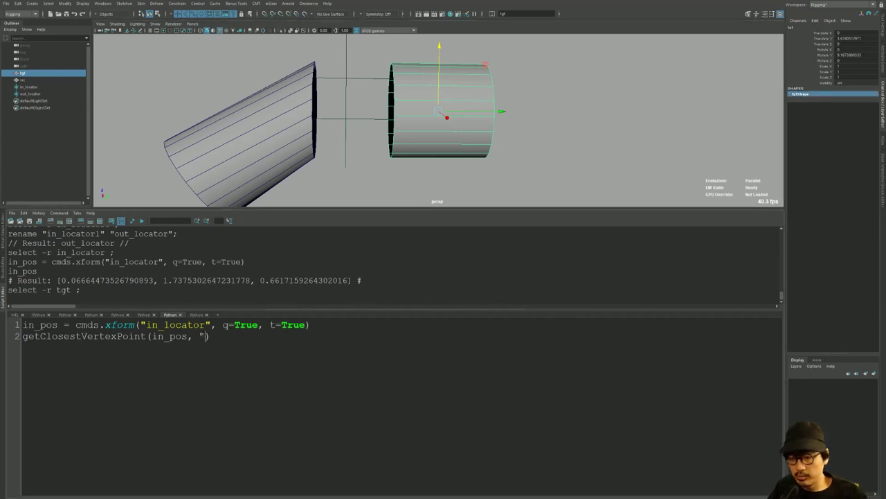
type("tgtShape")
type("\"")
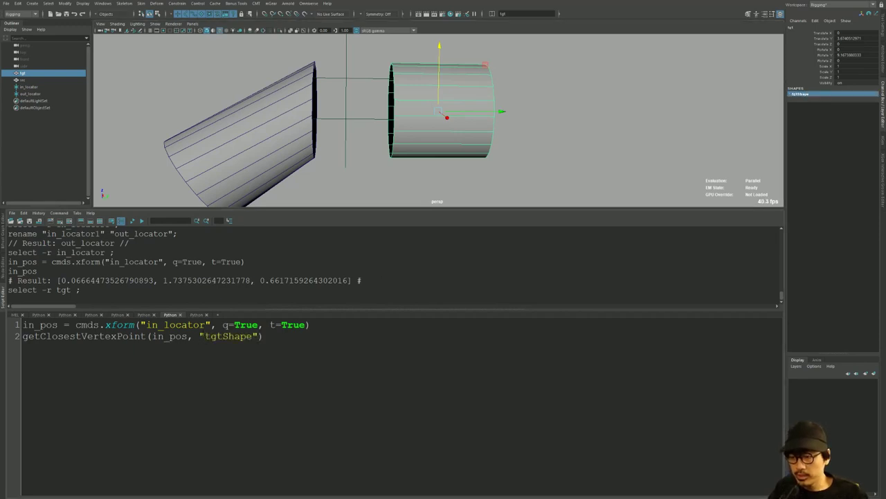
type("closest_p")
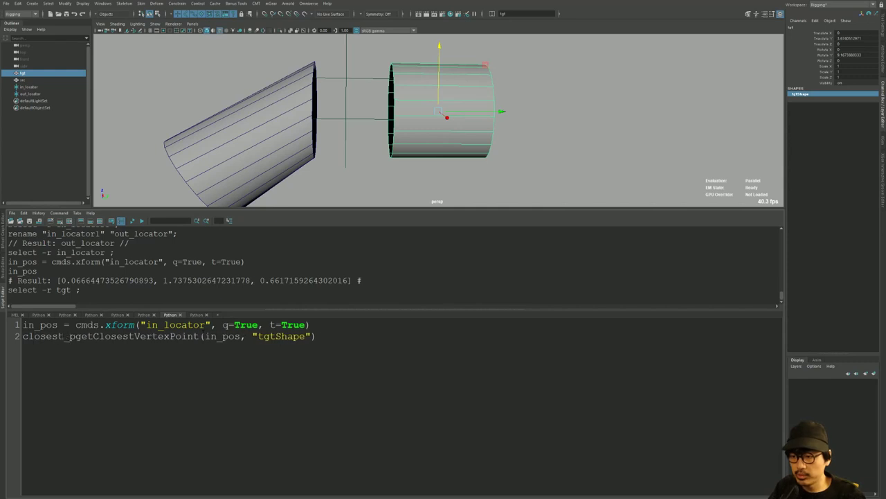
type("os =")
key("shift+Home")
key("ctrl+Return")
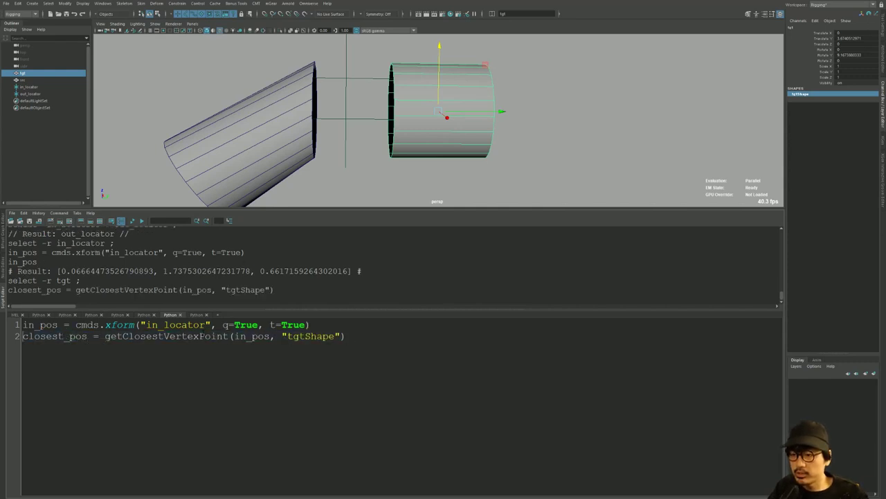
key("shift+Right")
key("shift+Right")
key("shift+Right")
key("shift+Right")
key("shift+Right")
key("ctrl+Return")
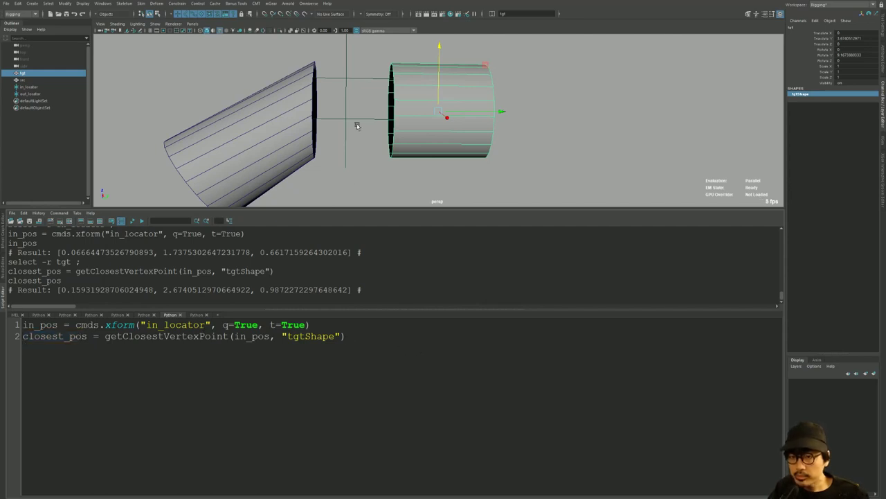
left_click_drag(367, 111, 372, 160)
- Write a third line: cmds.xform("out_locator", t=closest_pos)
left_click(383, 334)
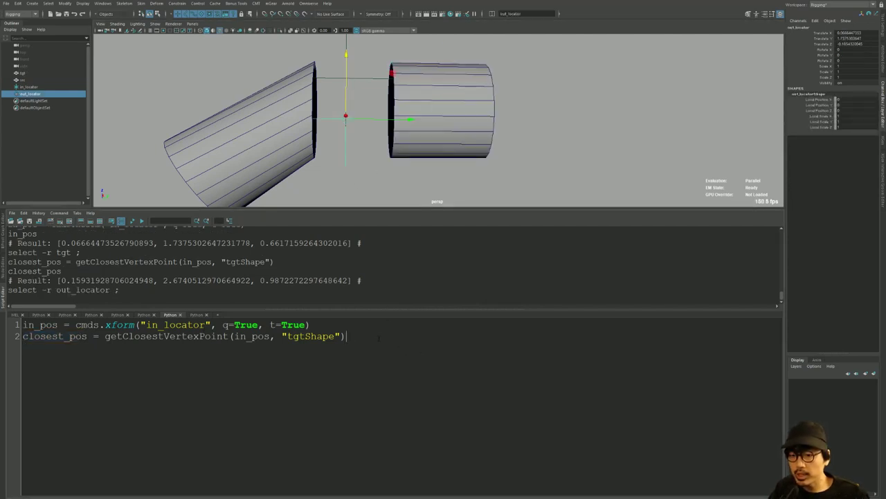
key("Return")
type("cmds.xfor")
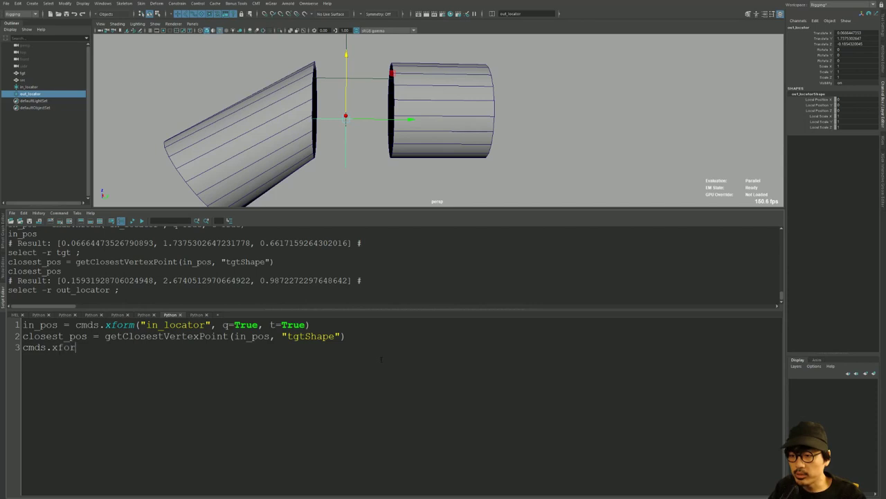
type("m()")
key("BackSpace")
key("BackSpace")
type("\"")
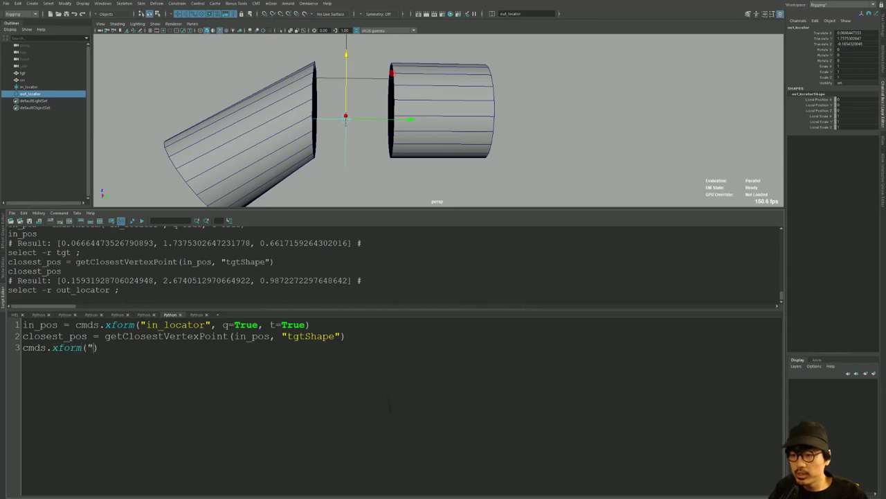
type("out_locator\", t=o")
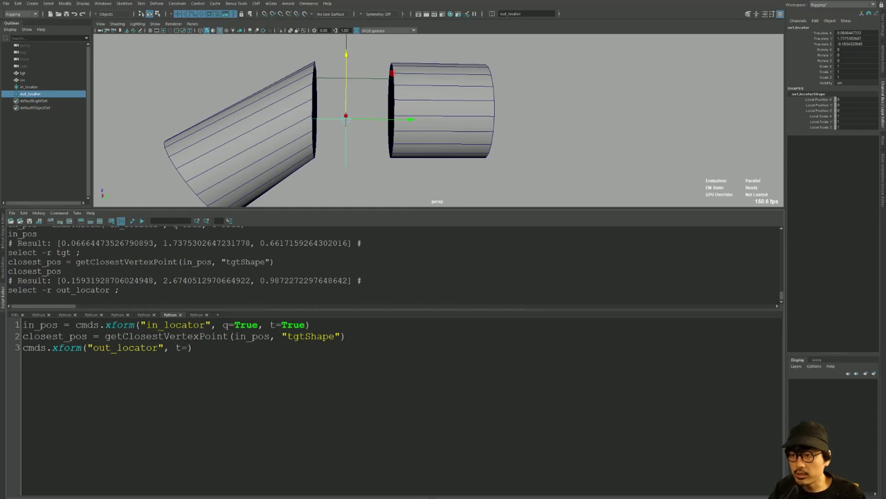
type("ut")
key("BackSpace")
key("BackSpace")
key("BackSpace")
type("closest_pos")
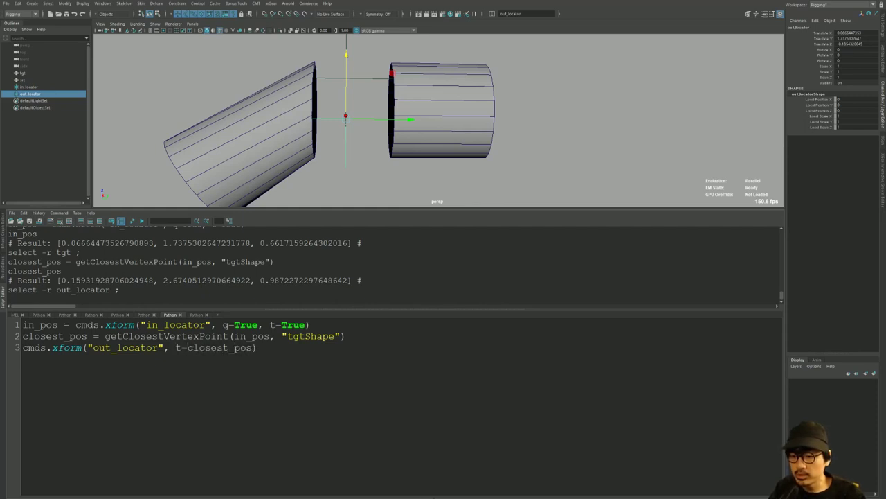
- Run the third line so out_locator lands on tgt's closest vertex, and orbit to check
key("End")
key("shift+Home")
key("ctrl+Return")
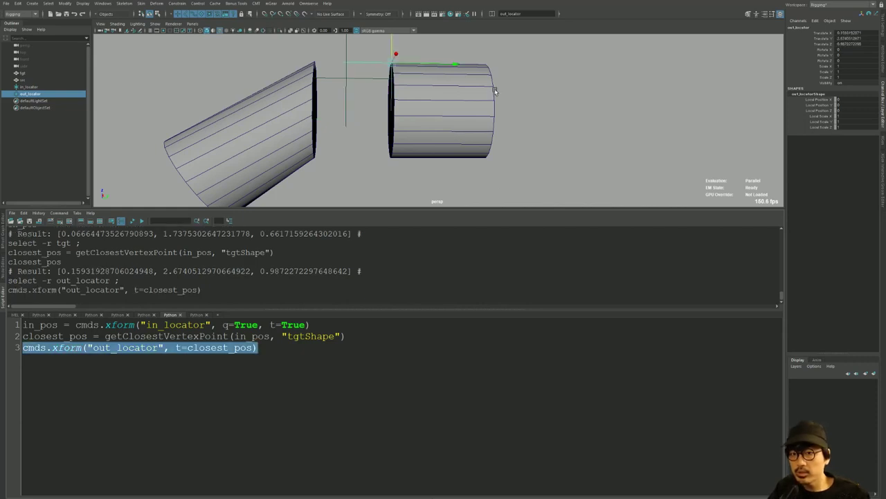
key("Up")
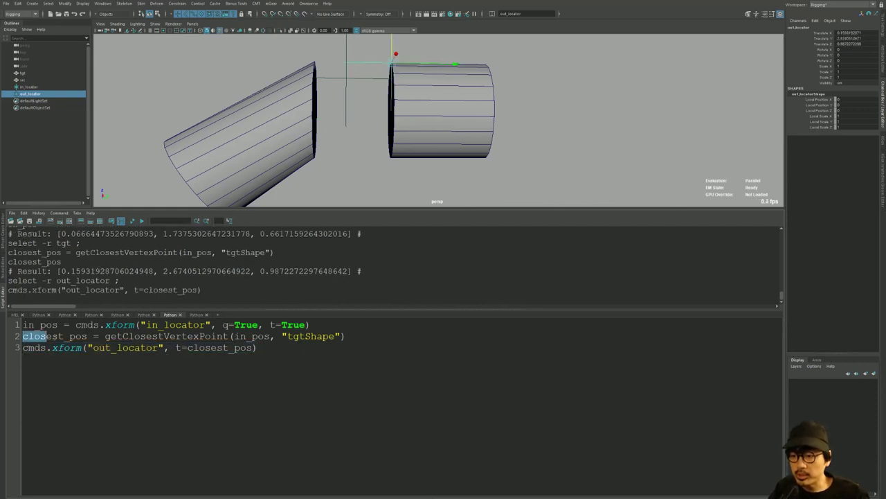
key("shift+End")
mouse_move(395, 76)
left_mouse_down("alt")
mouse_move(417, 84)
mouse_move(367, 121)
left_mouse_up("alt")
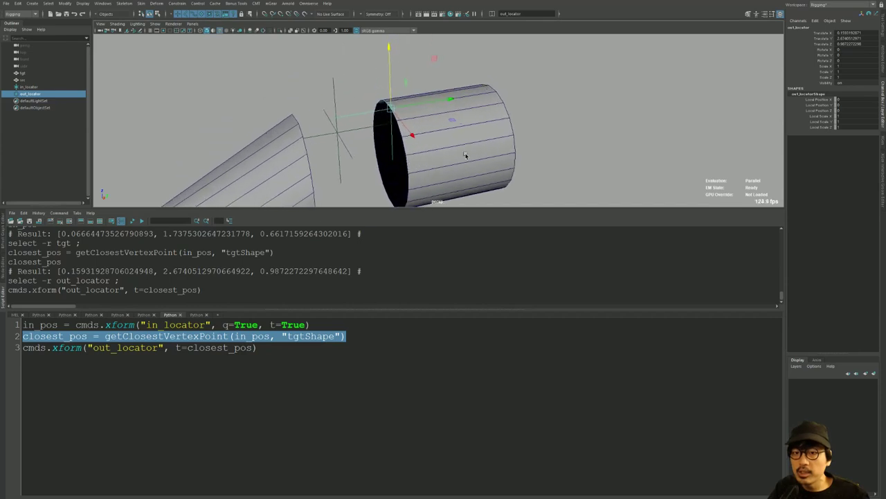
- Frame in_locator and move it sideways along X to a new spot
left_click(346, 128)
key("f")
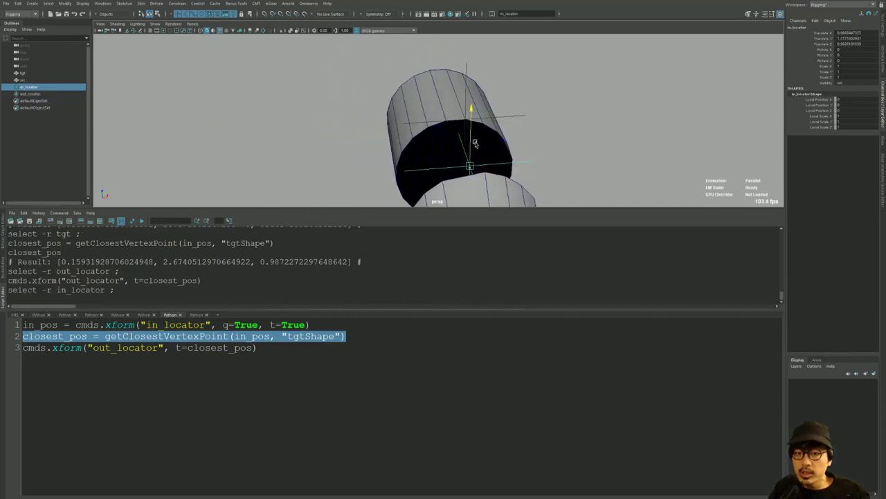
middle_click_drag(449, 151, 471, 145)
left_click_drag(471, 145, 485, 154, "alt")
middle_click_drag(484, 154, 436, 158)
mouse_move(436, 157)
left_mouse_down("alt")
mouse_move(402, 138)
mouse_move(374, 145)
left_mouse_up("alt")
- Rerun all three script lines so out_locator snaps to the newly closest tgt vertex
left_click(333, 424)
key("ctrl+a")
key("ctrl+Return")
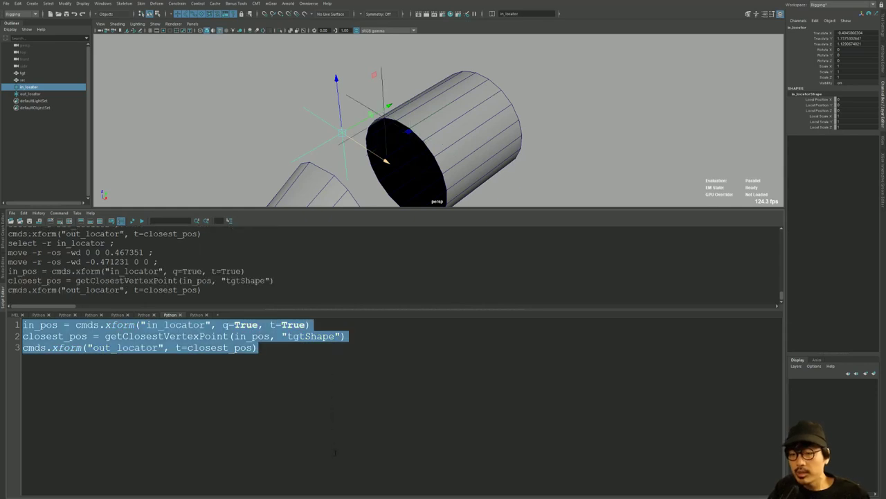
left_click(332, 424)
left_click_drag(23, 324, 58, 324)
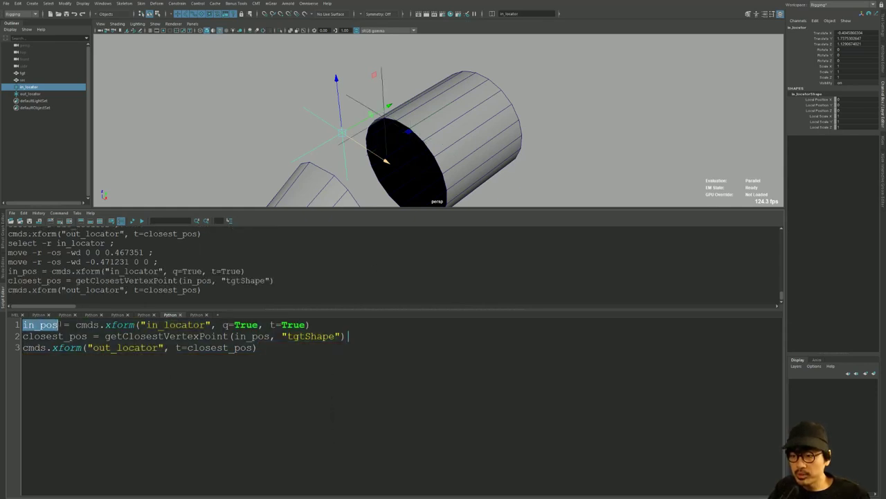
mouse_move(340, 134)
left_mouse_down("alt")
mouse_move(270, 115)
mouse_move(337, 115)
mouse_move(329, 126)
left_mouse_up("alt")
- Marquee-select the border vertices at the left cylinder's open end
right_click_drag(329, 126, 305, 126)
left_click(329, 126)
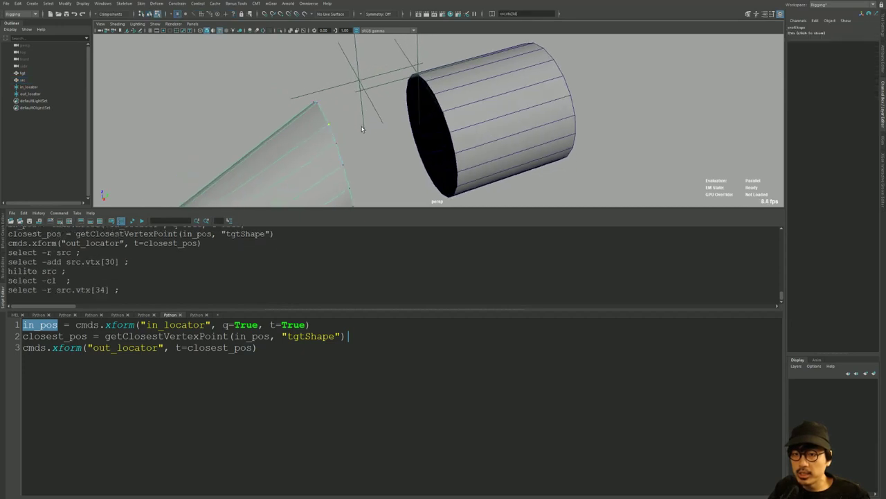
left_click_drag(352, 123, 355, 115, "alt")
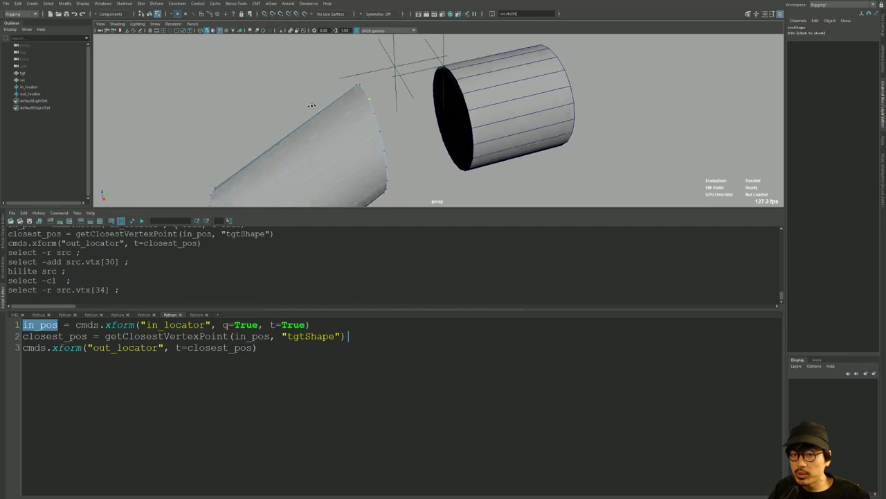
mouse_move(311, 104)
left_mouse_down("alt")
mouse_move(315, 53)
mouse_move(400, 192)
left_mouse_up("alt")
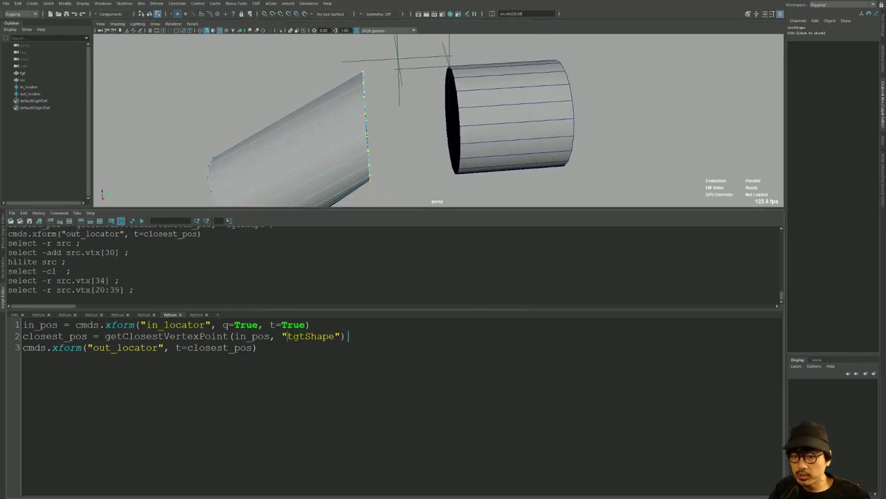
- Add cmds.ls(sl=True,fl=True) as the first script line and run it to list the src vertices
left_click(358, 324)
key("ctrl+Home")
key("Return")
key("Up")
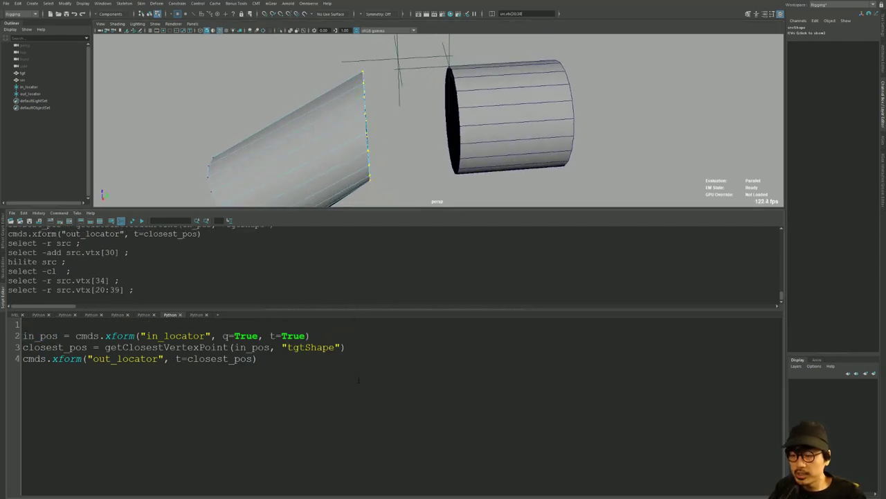
type("cmds.")
type("ls(sl=True,fl")
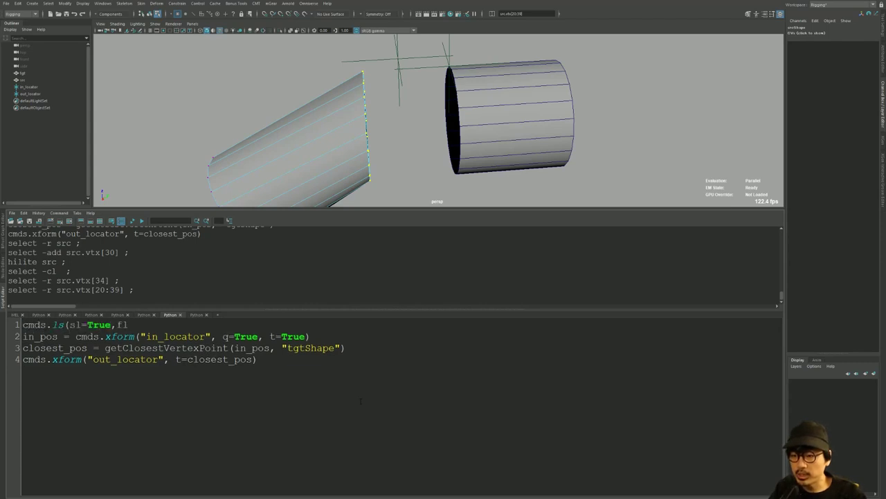
type("=True)")
key("shift+Home")
key("ctrl+Return")
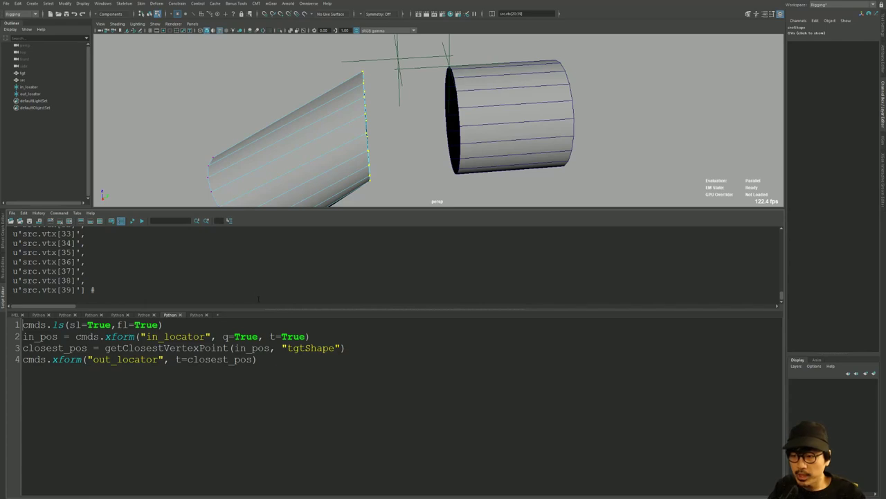
- Store the vertex list as vtxs and indent the next three lines under 'for vtx in vtxs:'
type("vtx")
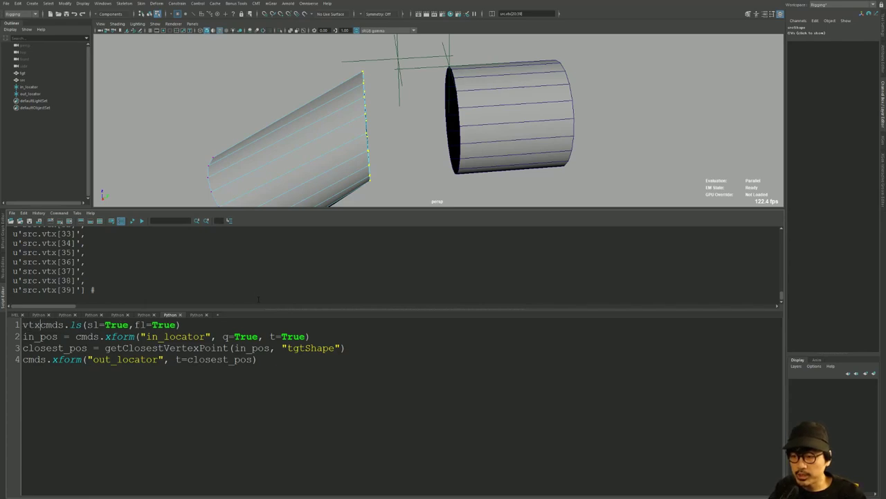
type("s =")
key("Home")
key("shift+End")
key("ctrl+Return")
key("End")
key("Return")
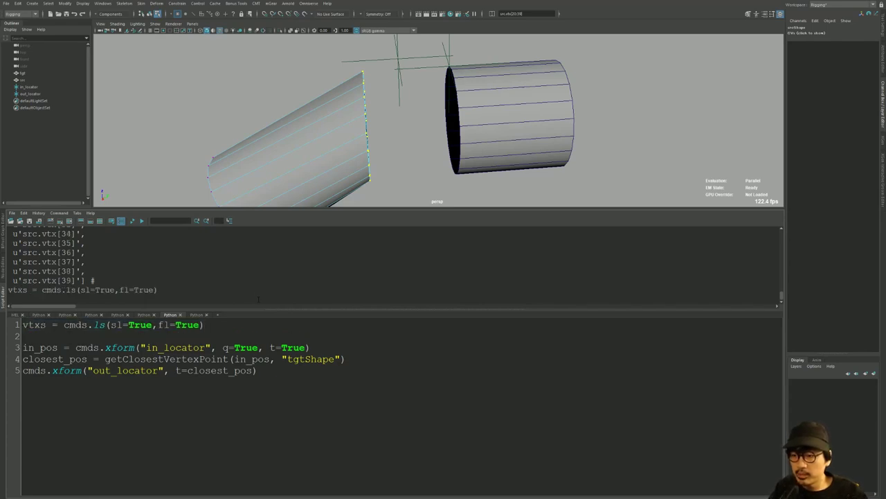
type("for vtx in v")
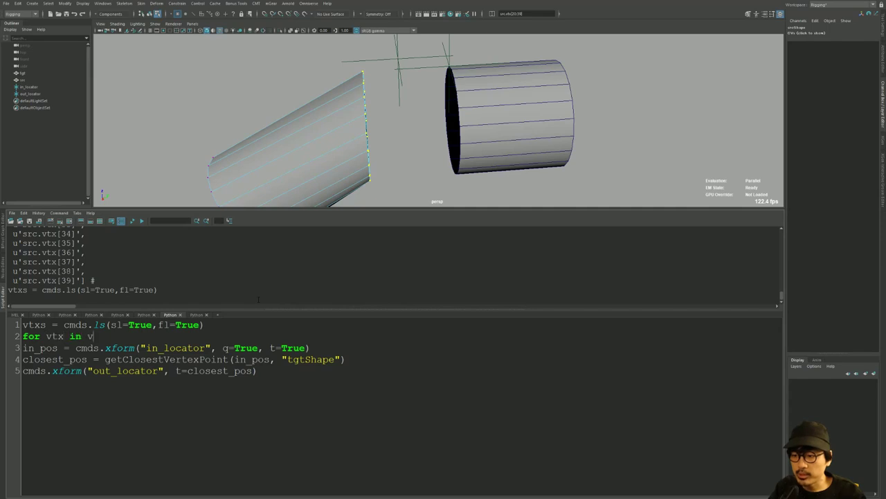
key("shift+Down")
key("shift+Down")
key("shift+Down")
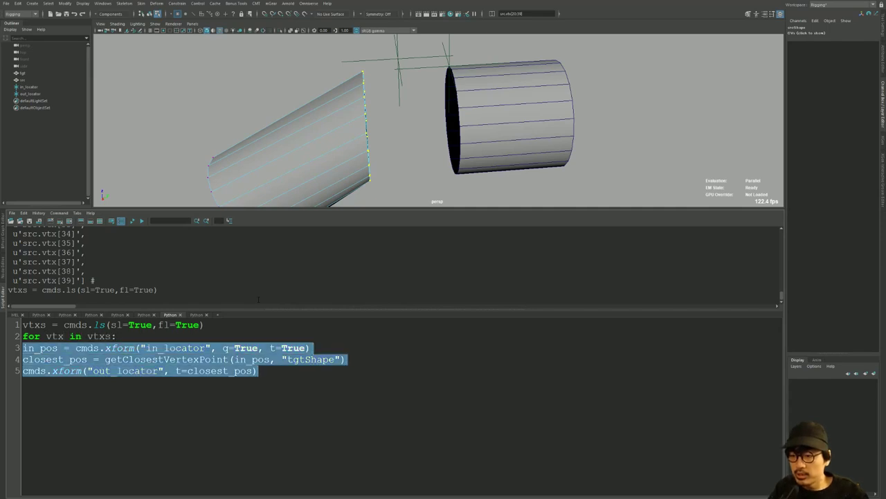
key("Tab")
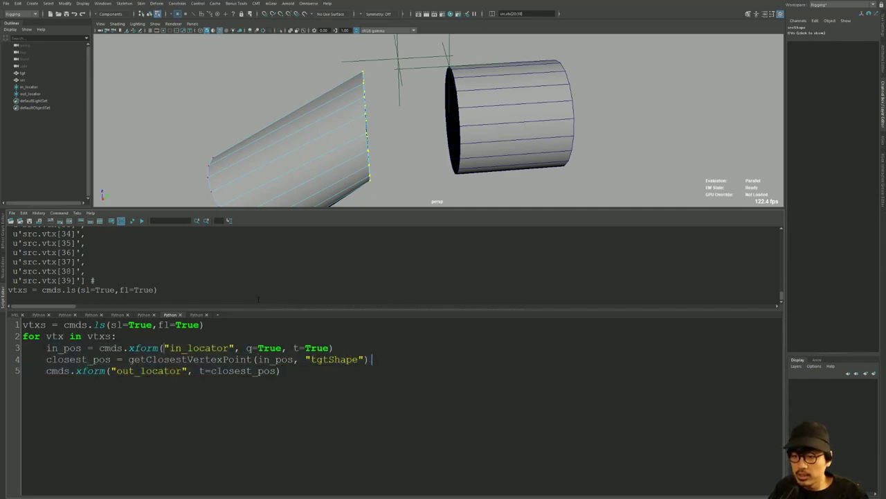
- Replace "in_locator" with vtx so each vertex's position is queried
key("Up")
key("ctrl+Left")
key("ctrl+Left")
key("ctrl+Left")
key("shift+Right")
key("shift+Right")
key("shift+Right")
key("shift+Right")
key("shift+Right")
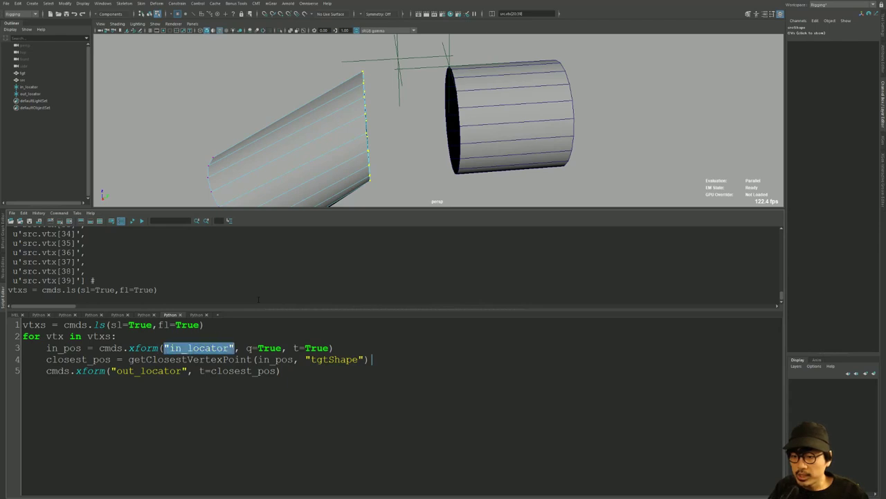
type("vtx")
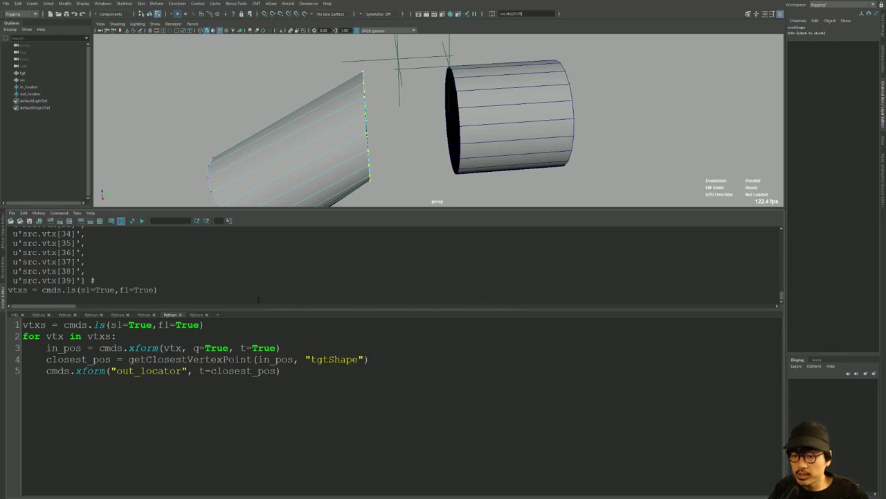
- Add print(closest) inside the loop and run it, which raises NameError: 'closest' is not defined
key("Down")
key("End")
key("Return")
type("print(closes")
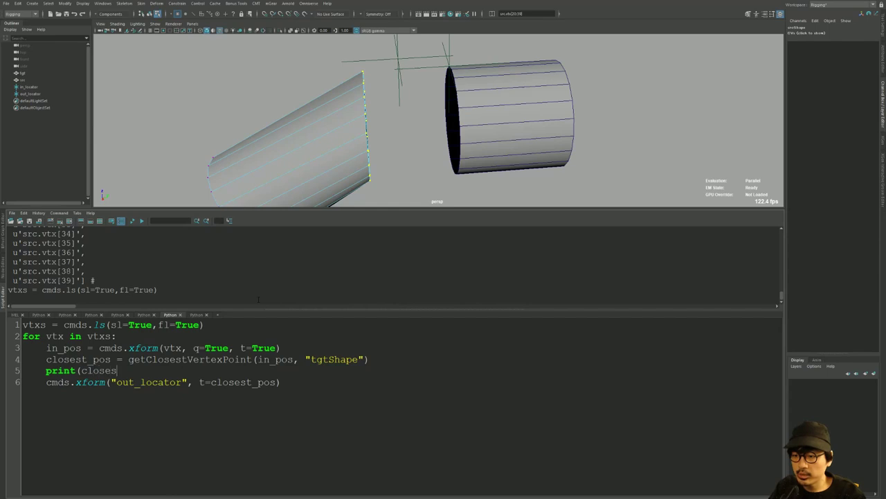
type("t)")
key("shift+Up")
key("shift+Up")
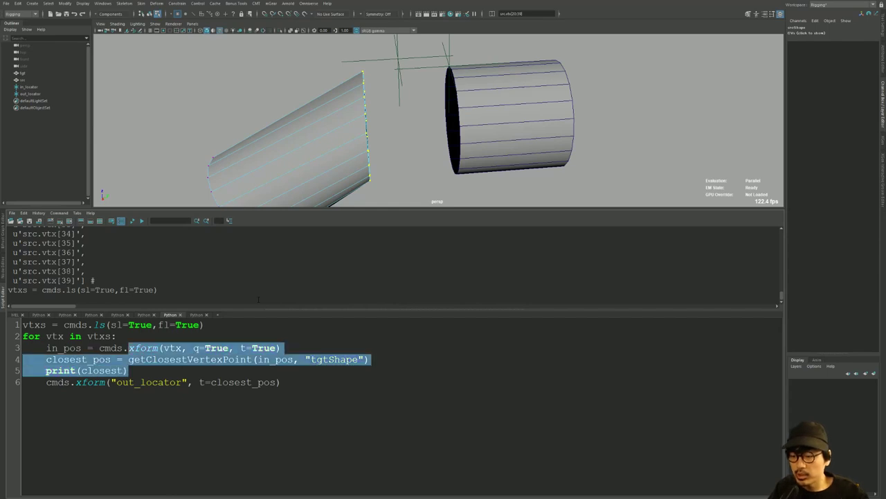
key("shift+Up")
key("shift+Up")
key("shift+Home")
key("ctrl+Return")
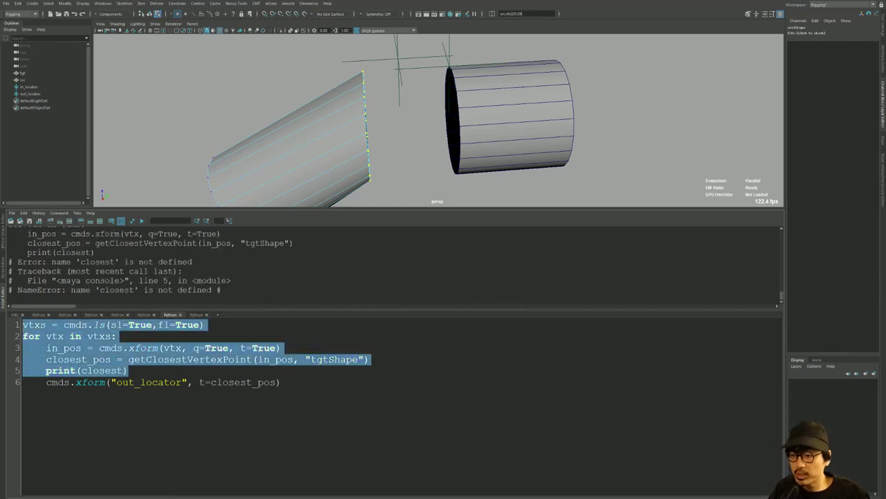
left_click(78, 358)
- Fix the print line to print(closest_pos) and rerun the loop to print the closest positions
double_click(78, 359)
key("ctrl+c")
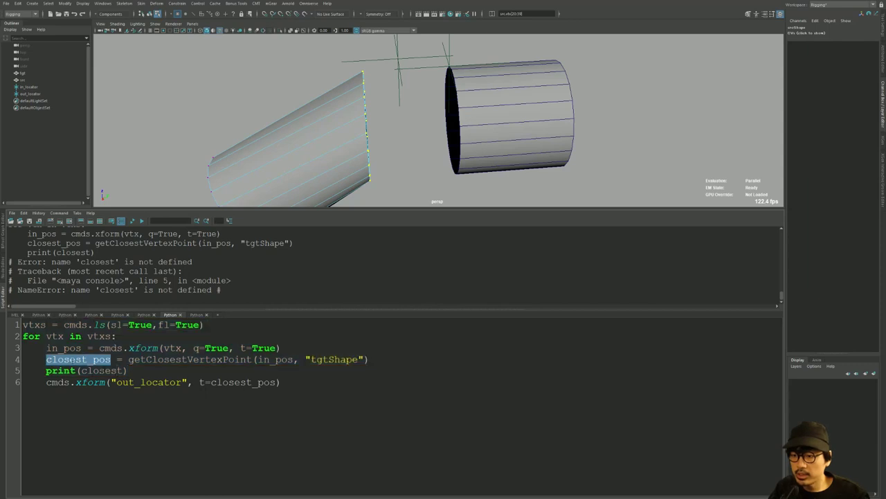
double_click(104, 371)
key("ctrl+v")
key("shift+Up")
key("shift+Up")
key("shift+Up")
key("shift+Home")
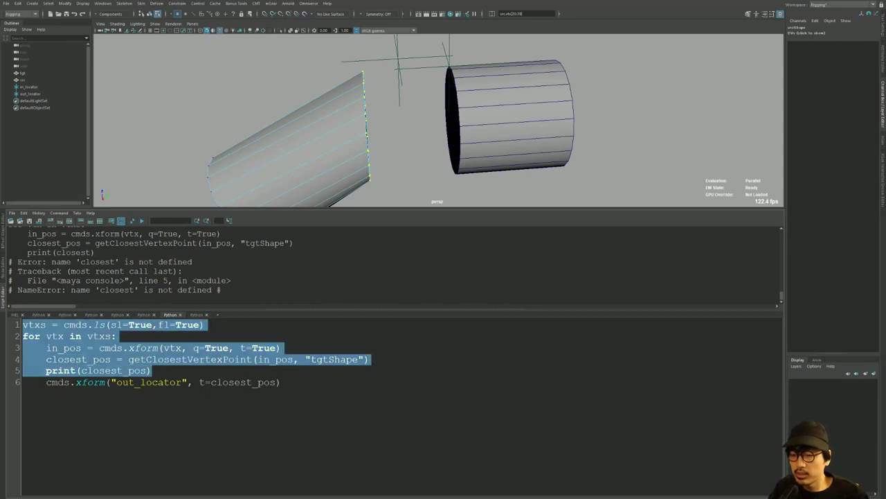
key("ctrl+Return")
key("Right")
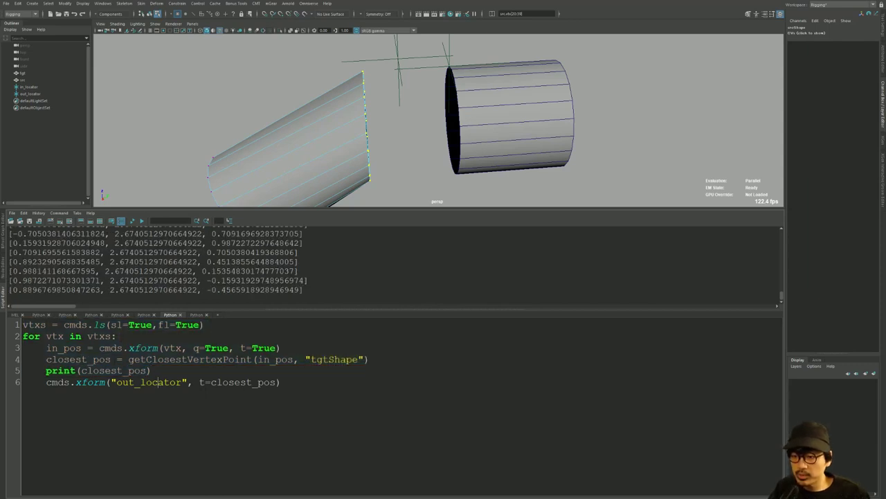
- Make xform move vtx instead of out_locator, drop the print line, run the script, then undo the misplaced snap
key("ctrl+shift+Right")
key("ctrl+shift+Right")
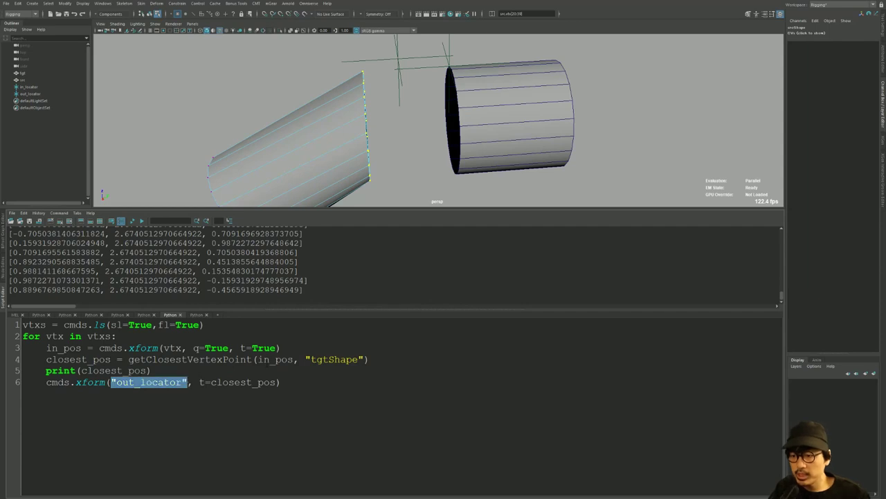
key("BackSpace")
type("vt")
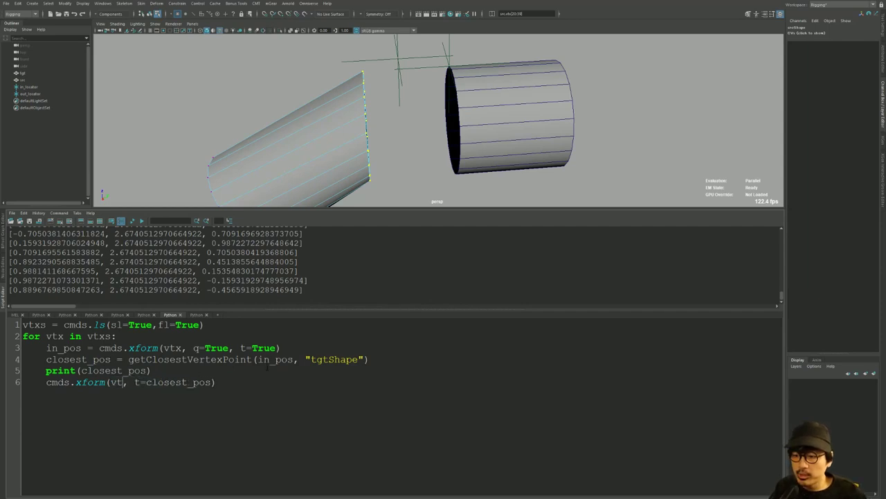
type("x")
key("ctrl+shift+Right")
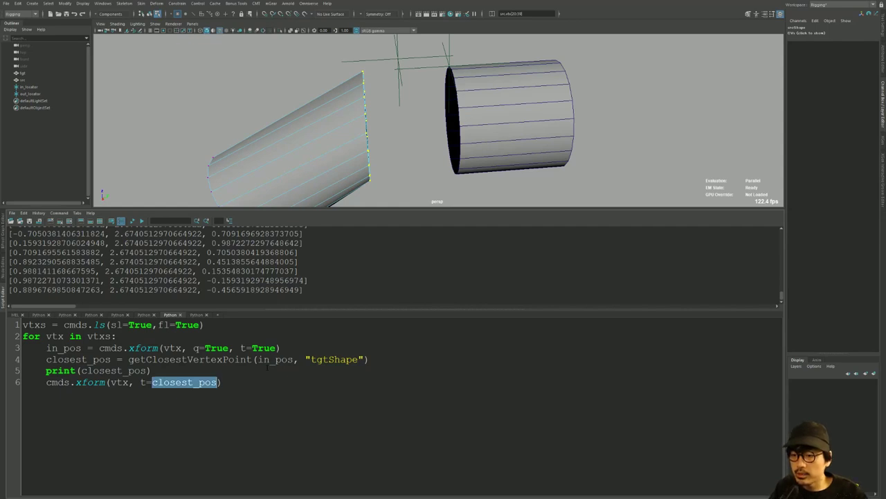
key("Up")
key("shift+Home")
key("BackSpace")
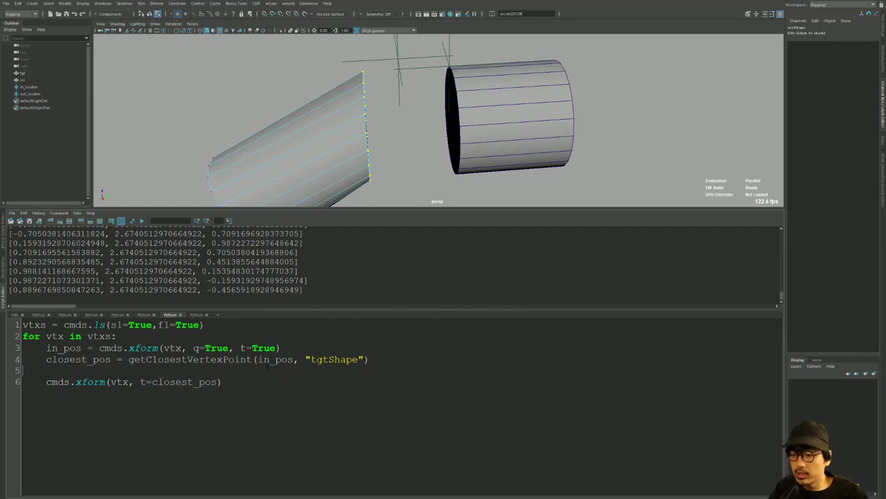
key("BackSpace")
key("ctrl+a")
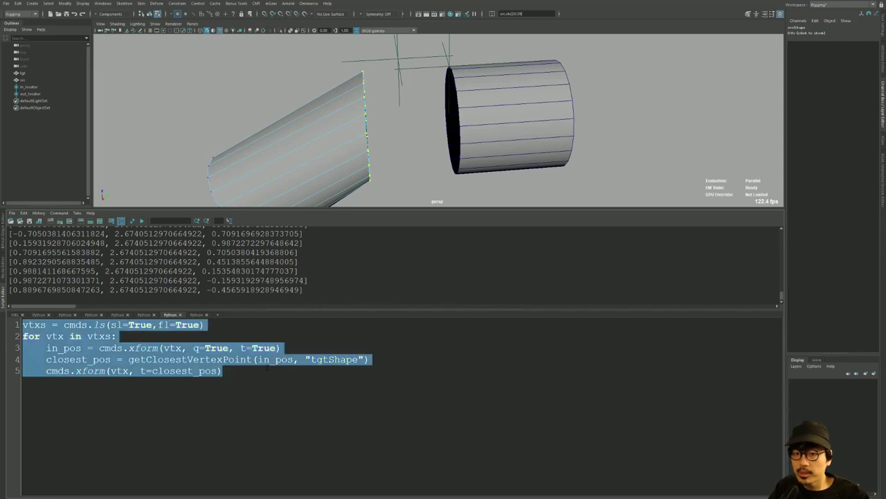
key("ctrl+Return")
key("ctrl+z")
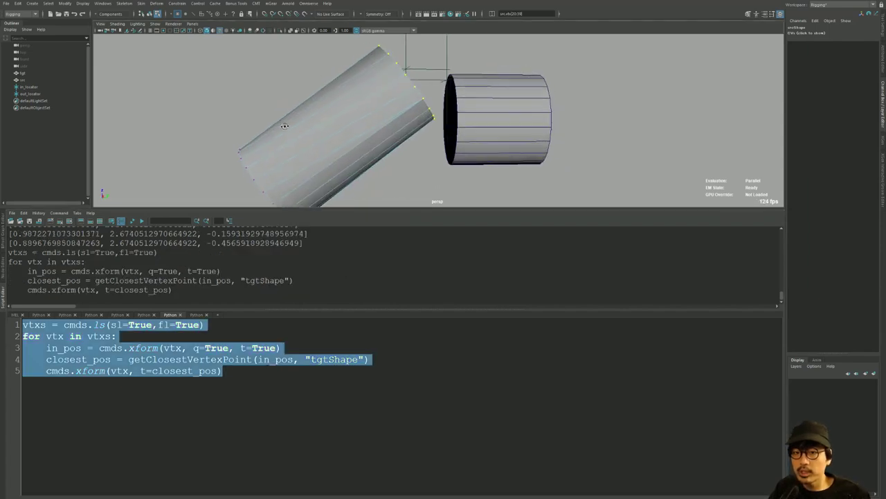
- Add ws=True to the cmds.xform call so the source cylinder's end joins onto tgt
left_click(372, 358)
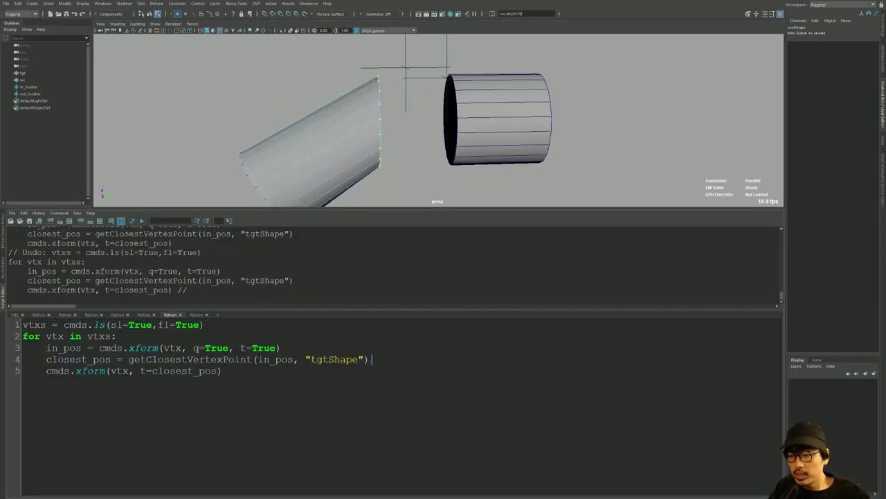
left_click(261, 374)
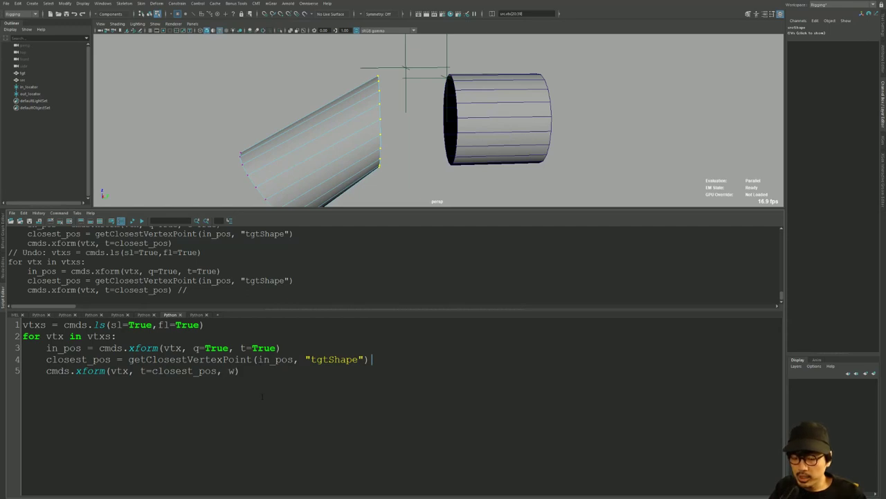
type("s=True")
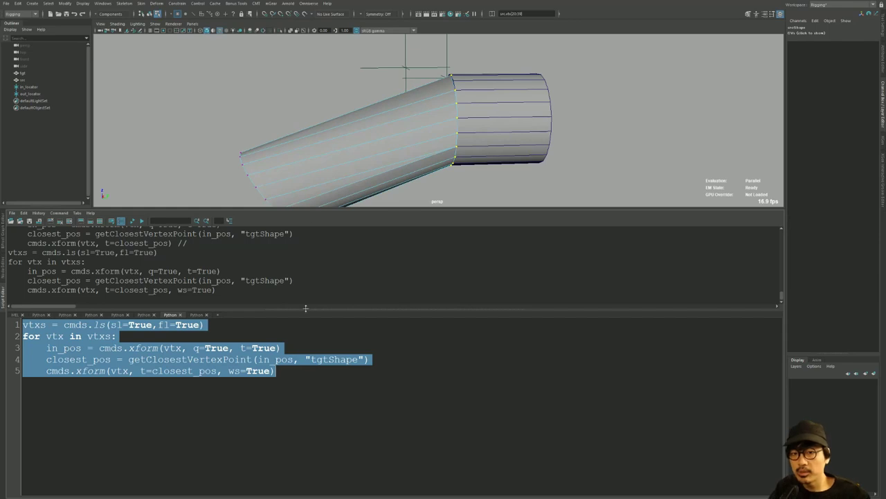
left_click_drag(287, 85, 295, 91, "alt")
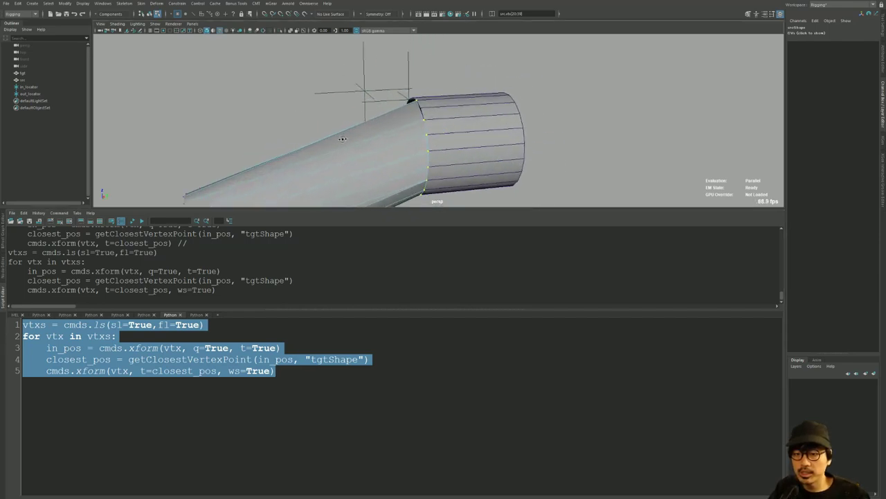
- Undo the world-space snap, select the whole src tube and frame both objects
key("ctrl+z")
left_click(372, 359)
left_click_drag(229, 370, 240, 370)
right_click_drag(341, 136, 340, 136)
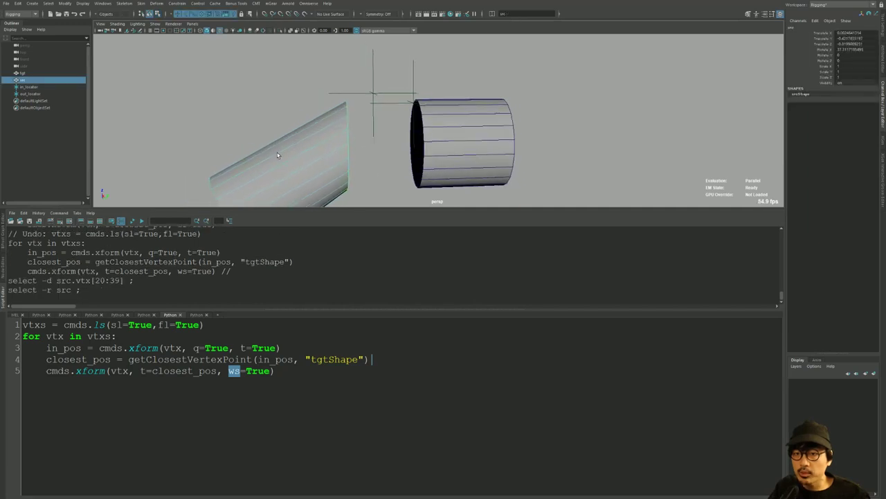
mouse_move(277, 152)
left_mouse_down("alt")
mouse_move(189, 108)
mouse_move(183, 123)
left_mouse_up("alt")
right_click_drag(261, 125, 178, 134, "alt")
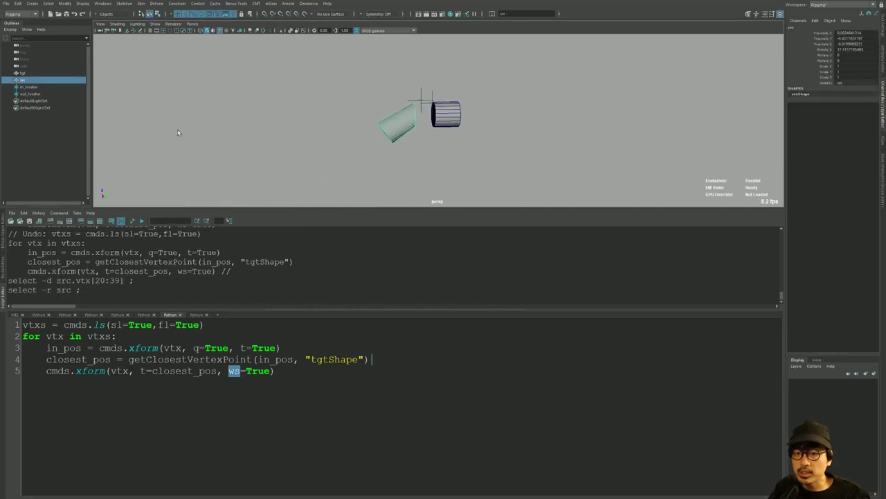
mouse_move(178, 135)
middle_mouse_down("alt")
mouse_move(214, 55)
mouse_move(323, 111)
mouse_move(283, 83)
mouse_move(340, 145)
mouse_move(291, 189)
middle_mouse_up("alt")
right_click_drag(306, 109, 393, 120, "alt")
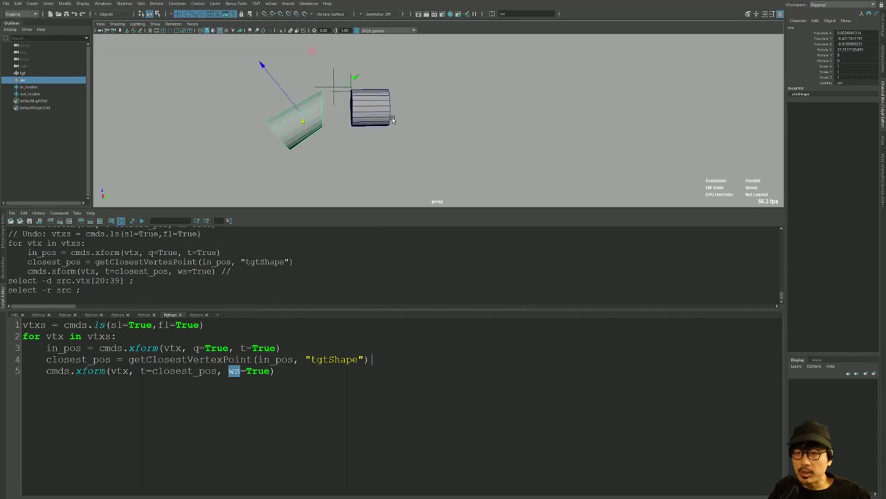
mouse_move(392, 120)
left_mouse_down("alt")
mouse_move(340, 123)
mouse_move(339, 112)
left_mouse_up("alt")
- With the Move tool active, select the ring of vertices at the tube's end
key("w")
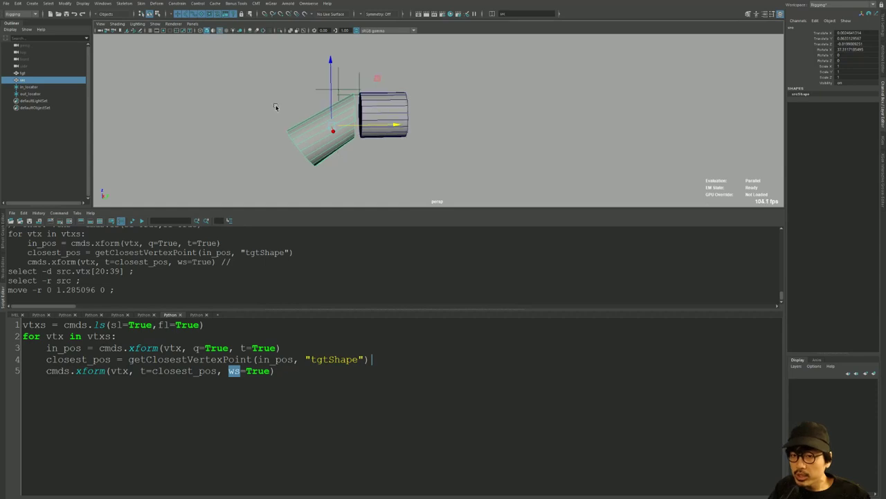
mouse_move(266, 99)
right_mouse_down("alt")
mouse_move(477, 113)
mouse_move(498, 132)
right_mouse_up("alt")
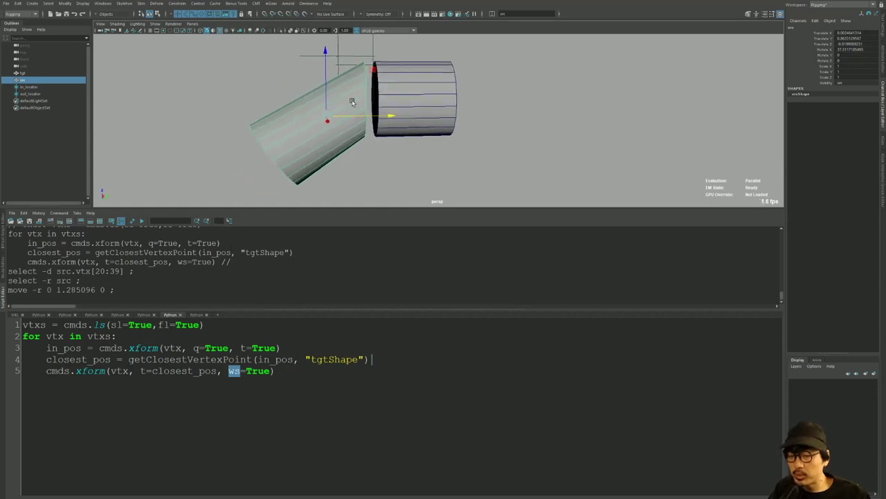
right_click_drag(353, 102, 442, 124, "alt")
key("F8")
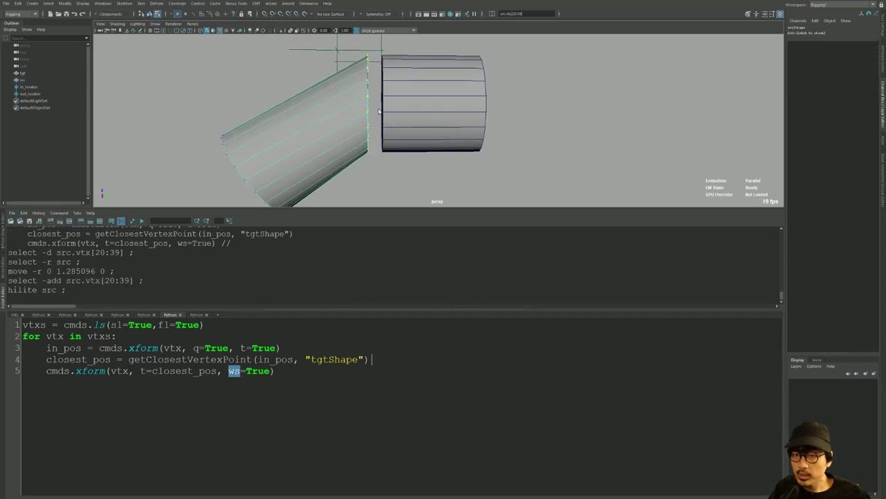
mouse_move(350, 39)
left_mouse_down()
mouse_move(396, 178)
mouse_move(353, 154)
left_mouse_up()
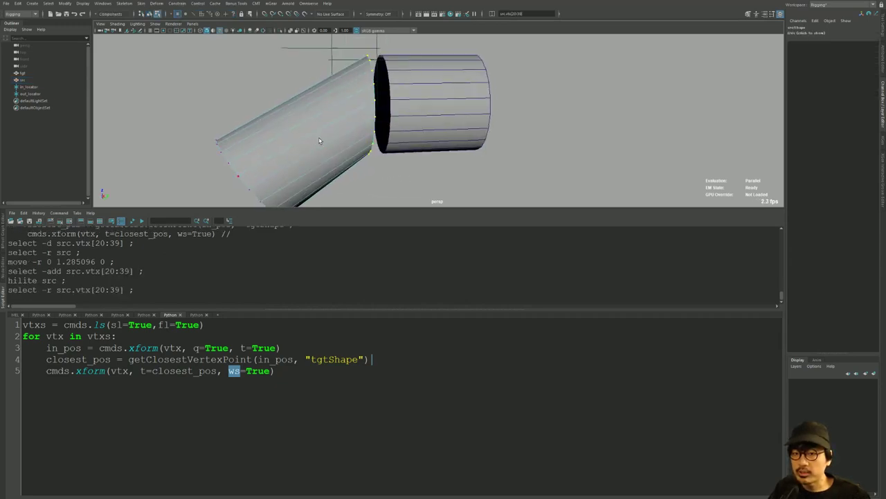
left_click_drag(298, 138, 315, 137, "alt")
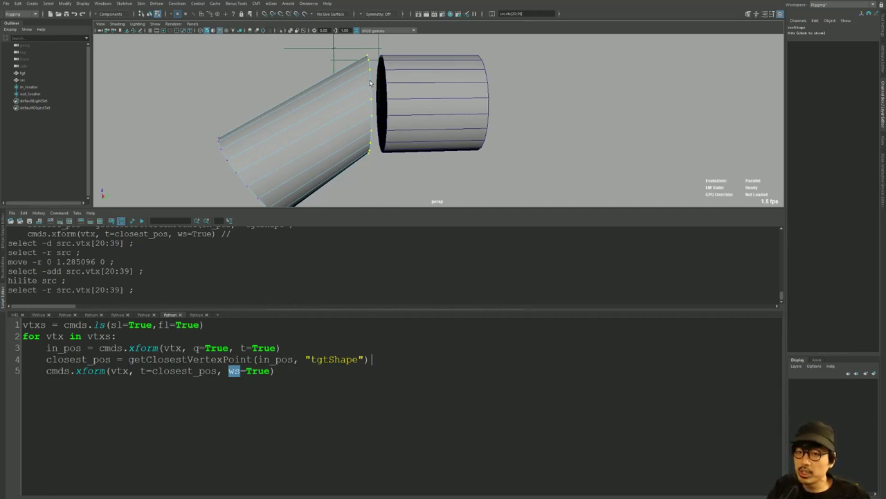
left_click_drag(335, 133, 341, 91, "alt")
- Run the snapping script on the tube plus tgt, then rerun it on the end-ring vertices
key("F8")
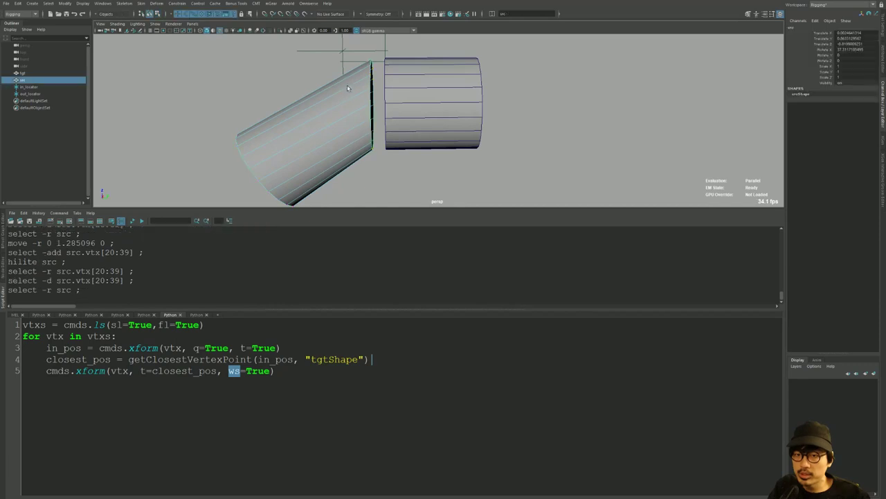
left_click(437, 79, "shift")
left_click(337, 372)
key("ctrl+a")
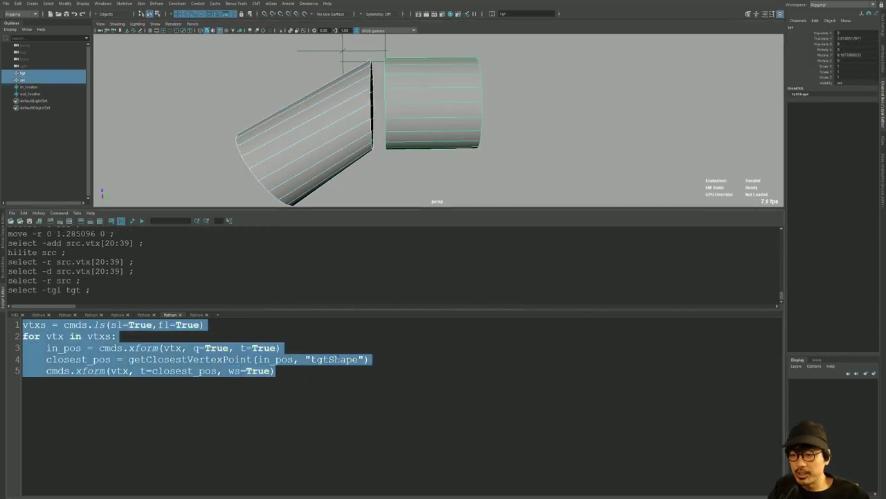
key("ctrl+Return")
key("ctrl+z")
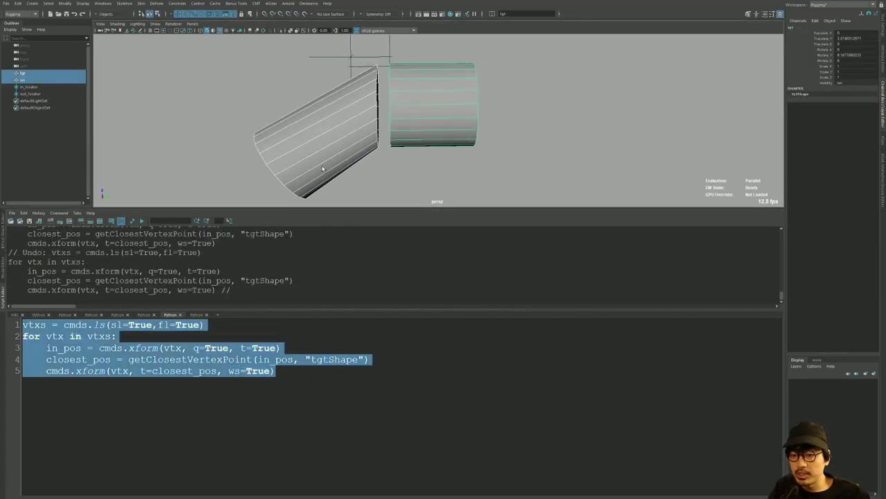
key("ctrl+z")
key("F9")
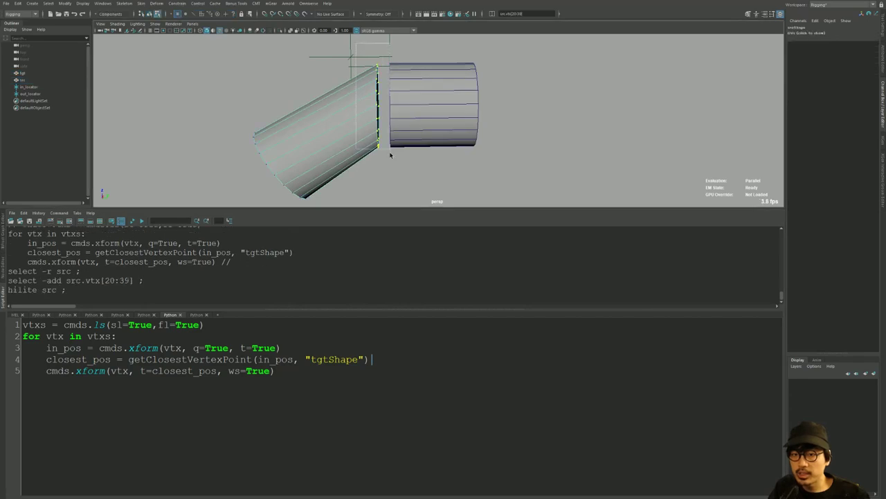
key("ctrl+a")
key("ctrl+Return")
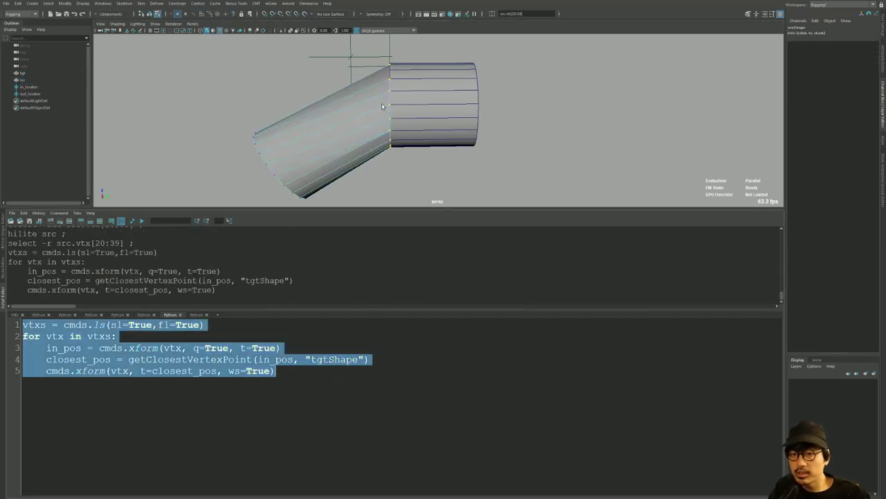
- Undo the snaps, vertex move and pivot centering so the tube sits apart from the cylinder
key("ctrl+z")
key("ctrl+z")
key("ctrl+z")
key("ctrl+z")
key("ctrl+z")
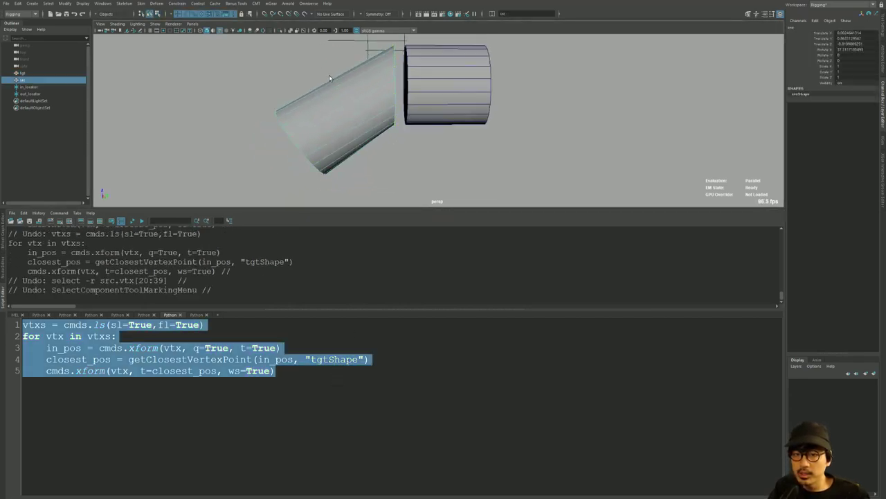
key("ctrl+z")
key("ctrl+z")
key("ctrl+z")
key("ctrl+z")
key("ctrl+z")
key("ctrl+z")
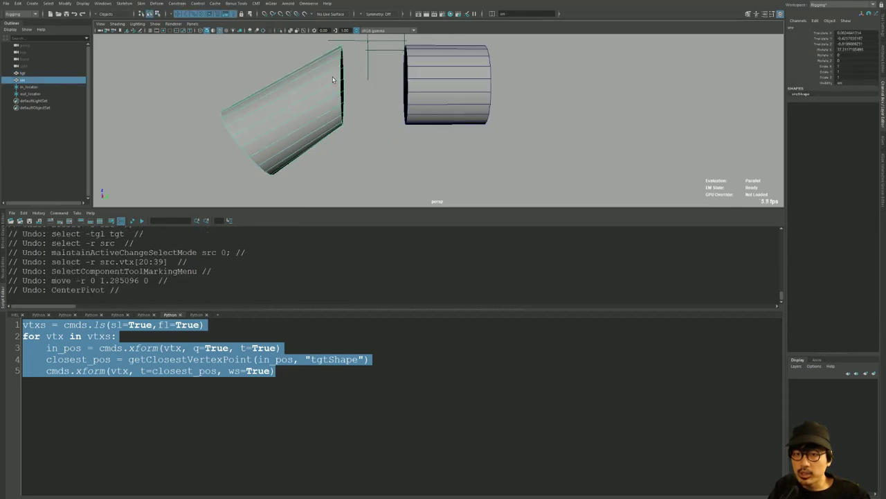
key("ctrl+z")
key("ctrl+z")
key("ctrl+z")
key("ctrl+z")
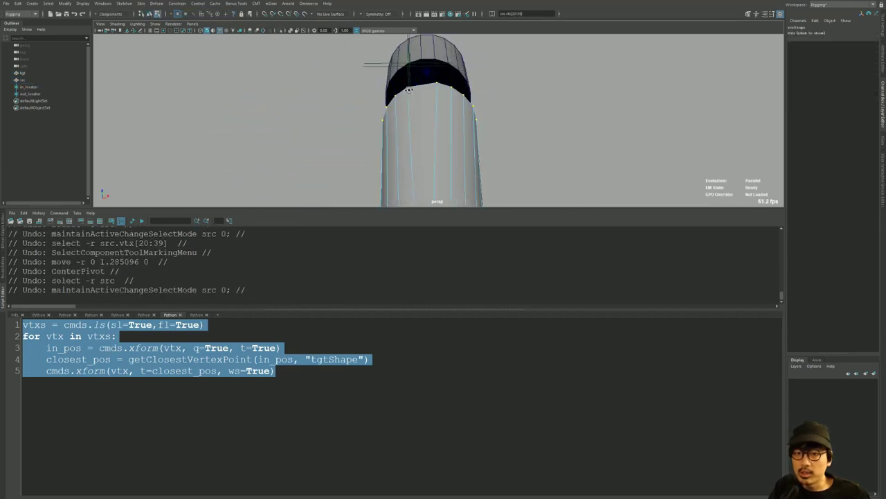
key("ctrl+z")
key("F8")
left_click_drag(321, 80, 258, 171, "alt")
- Create a new empty Python tab in the Script Editor
left_click(296, 386)
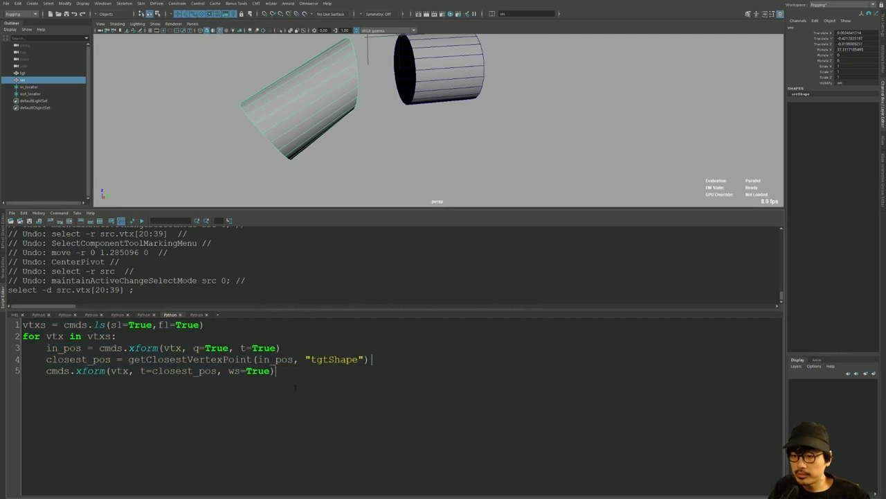
key("ctrl+a")
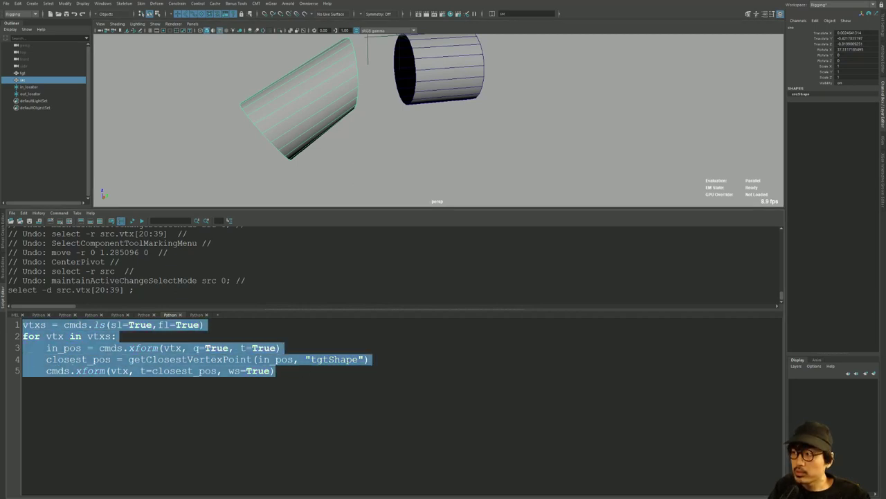
left_click(198, 315)
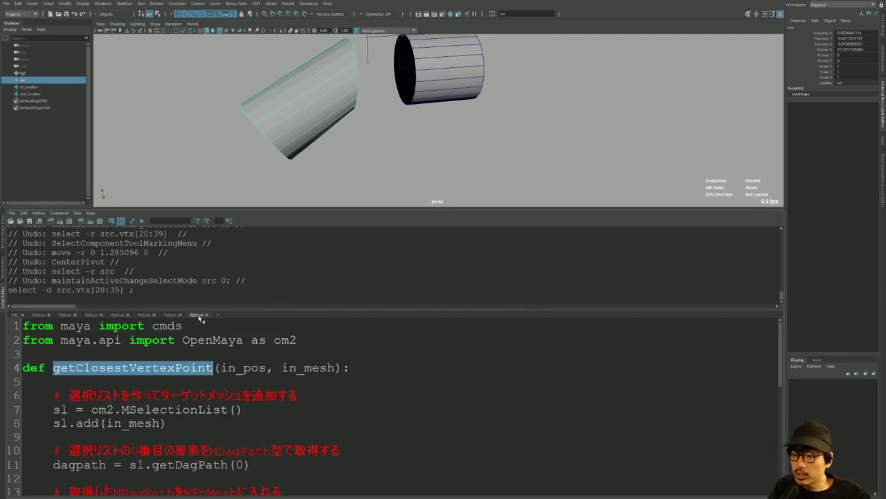
left_click(218, 315)
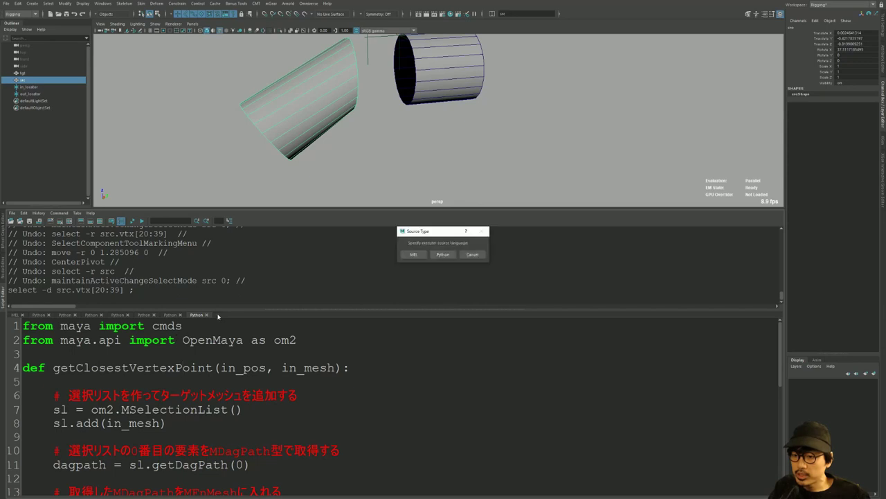
left_click(443, 255)
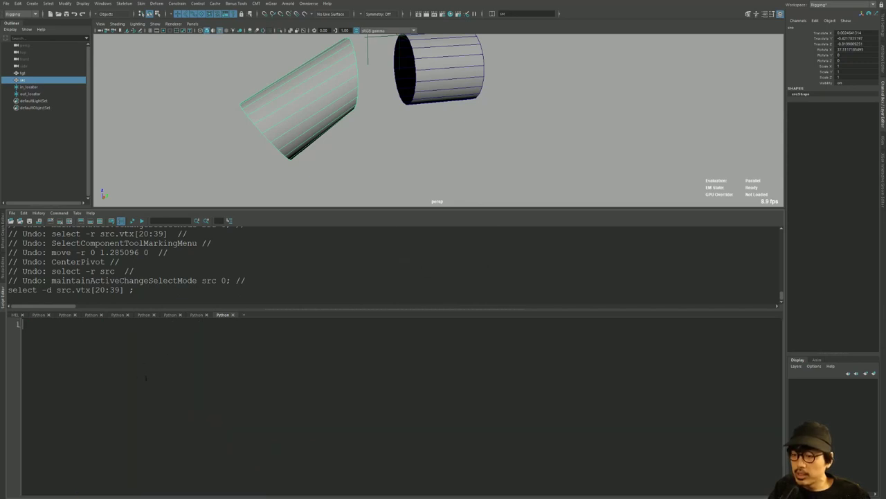
scroll(139, 374, "up", 1, "ctrl")
scroll(138, 374, "up", 2, "ctrl")
scroll(139, 373, "up", 2, "ctrl")
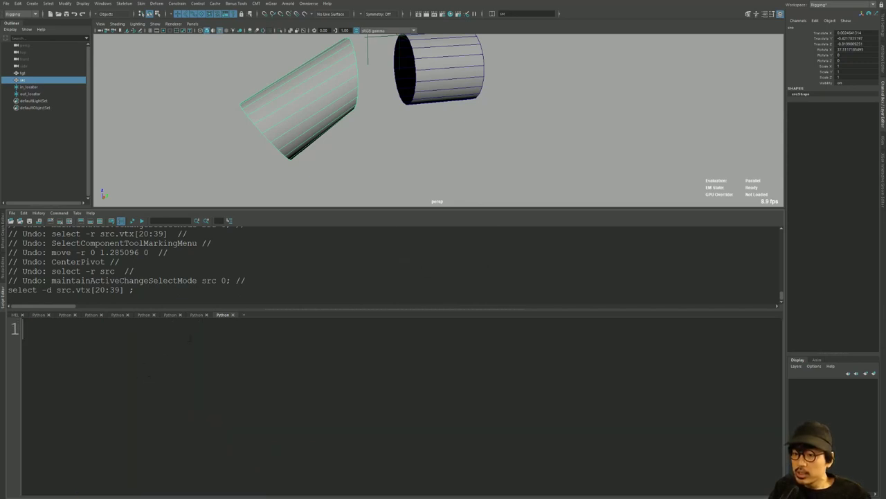
left_click(171, 315)
left_click(196, 315)
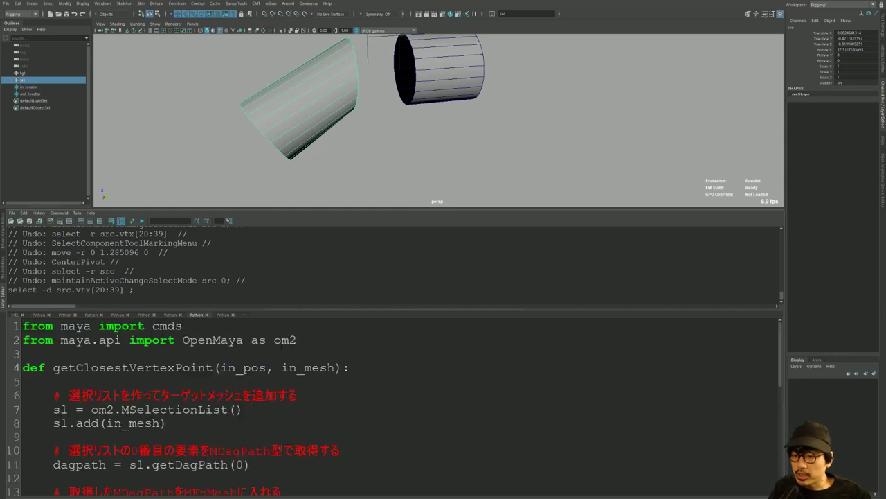
- Copy the two import lines into the new tab, then add and run tgt = "tgtShape"
key("shift+Home")
key("shift+Up")
key("ctrl+c")
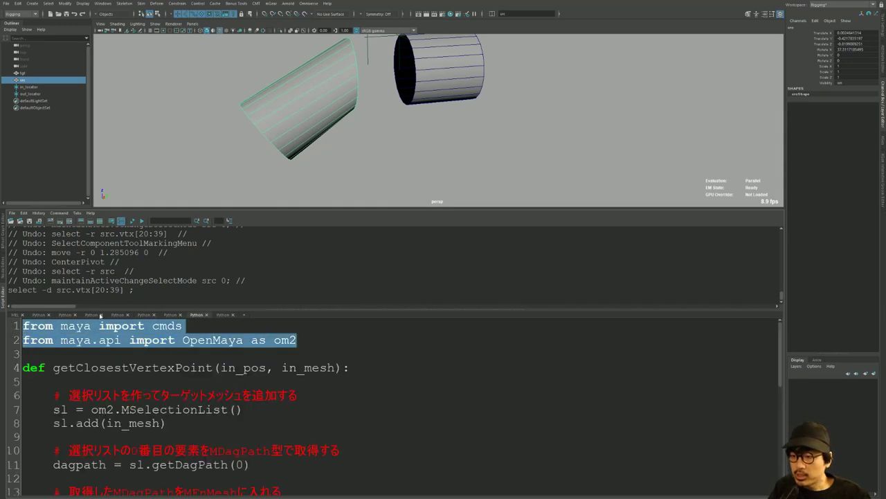
left_click(222, 315)
key("ctrl+v")
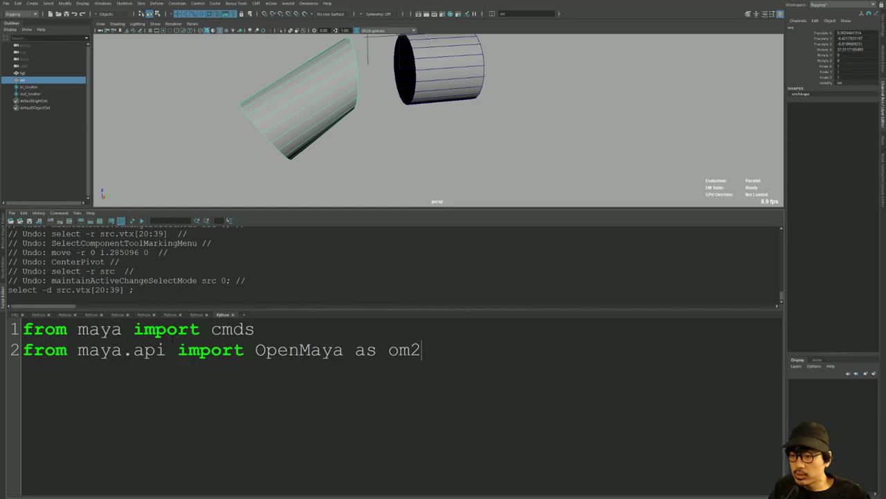
scroll(368, 342, "down", 1, "ctrl")
scroll(368, 342, "down", 1, "ctrl")
scroll(367, 341, "down", 1, "ctrl")
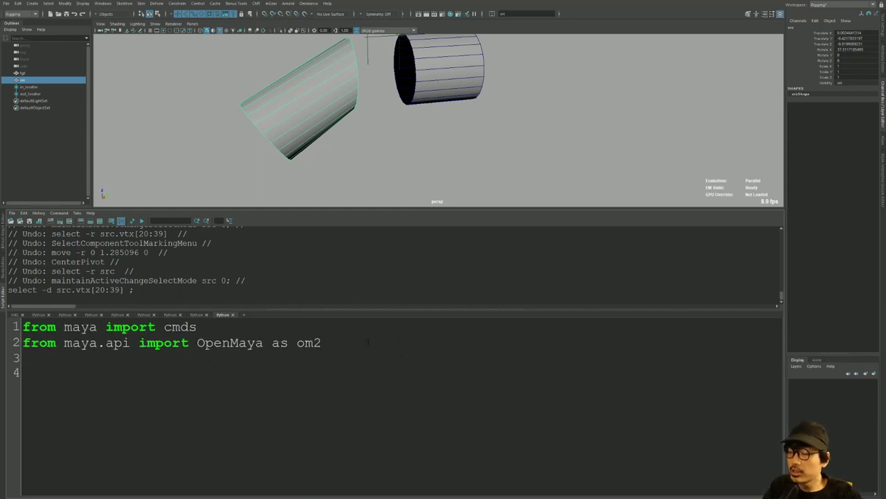
key("Return")
key("Return")
type("tgt = \"")
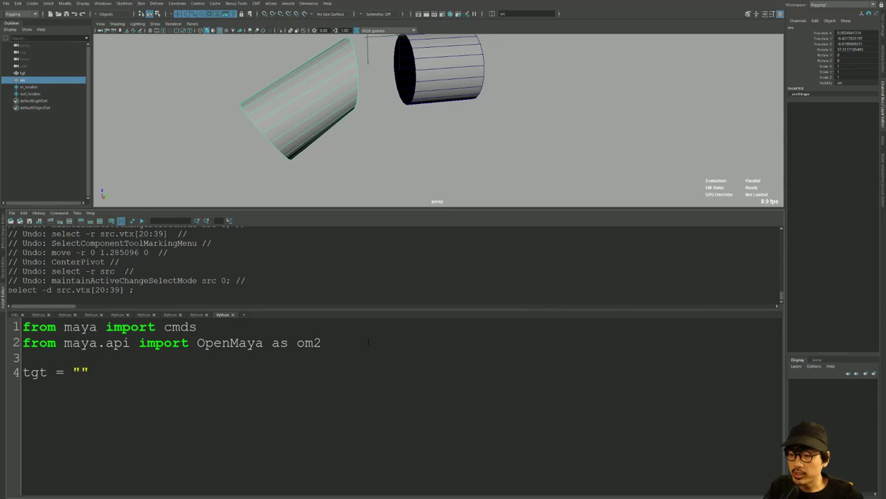
type("tgtShape")
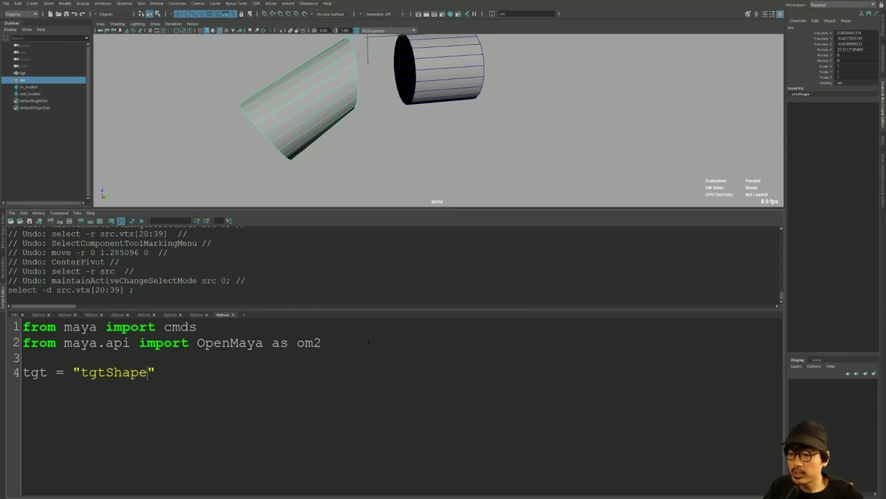
key("shift+Home")
key("ctrl+Return")
key("Return")
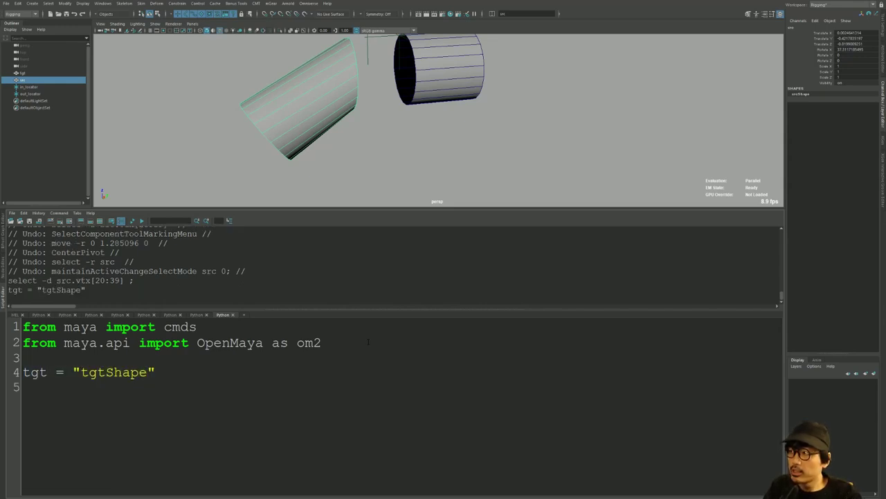
- Add and run sl = om2.MGlobal.getActiveSelectionList(), then print sl
type("sl = o")
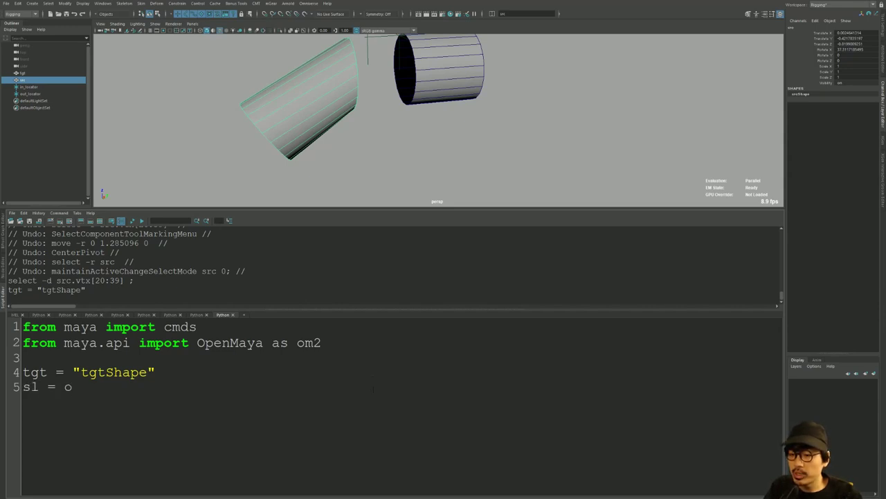
type("m2.")
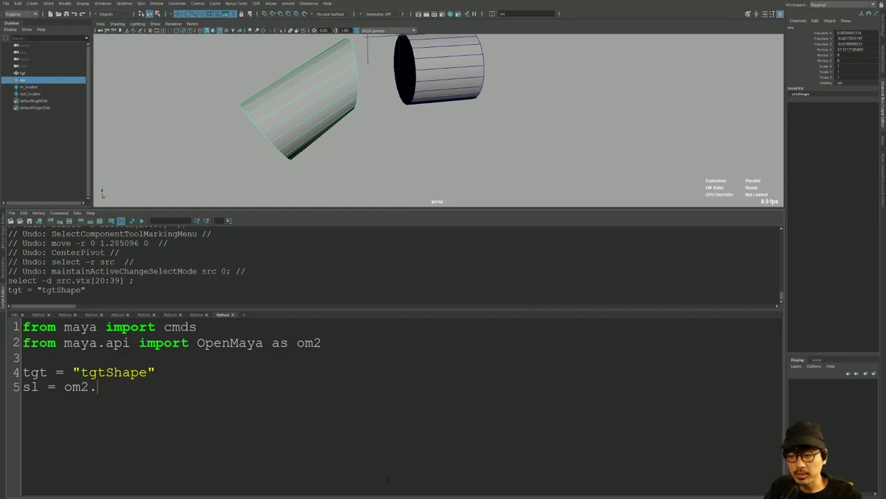
type("MGlobal.")
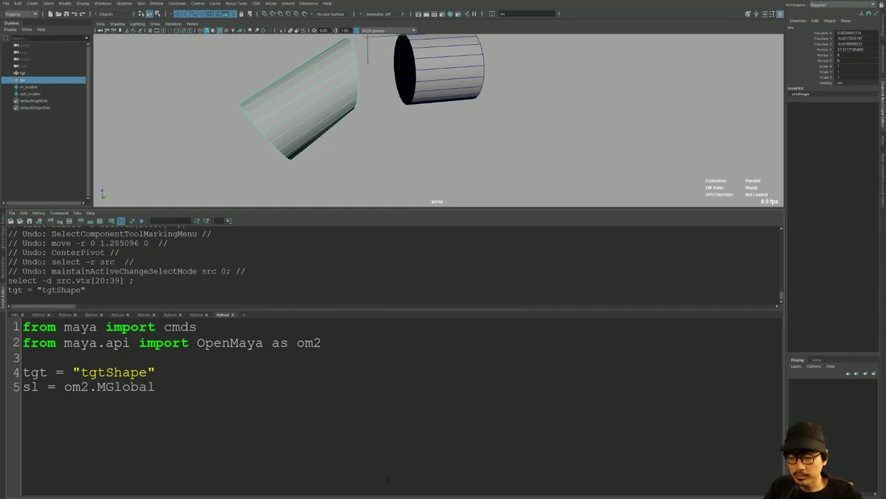
type("getAc")
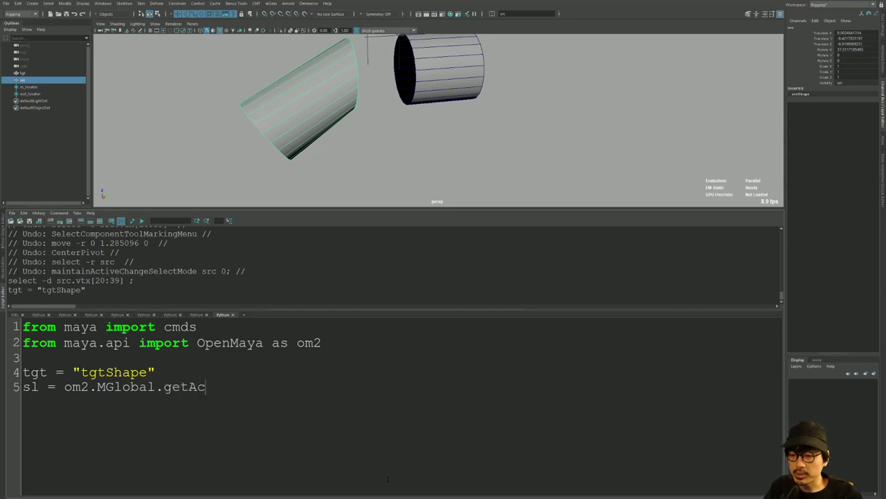
type("tiveSele")
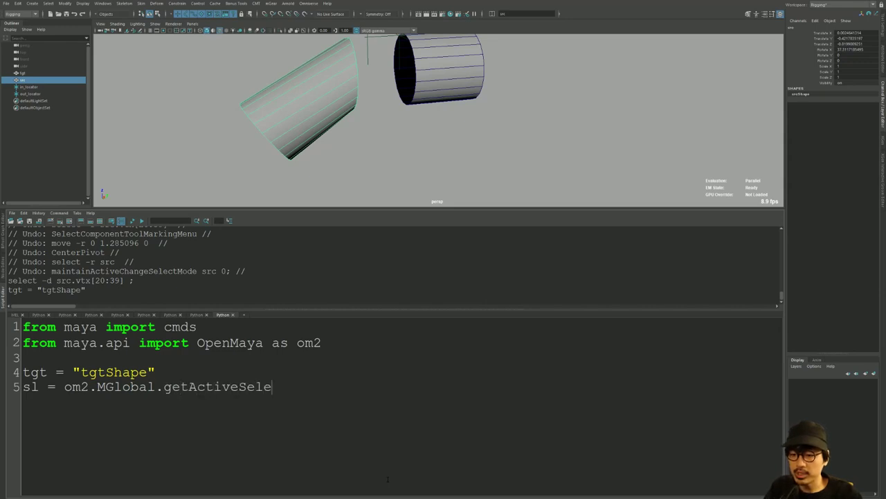
type("ctionList()")
key("shift+Home")
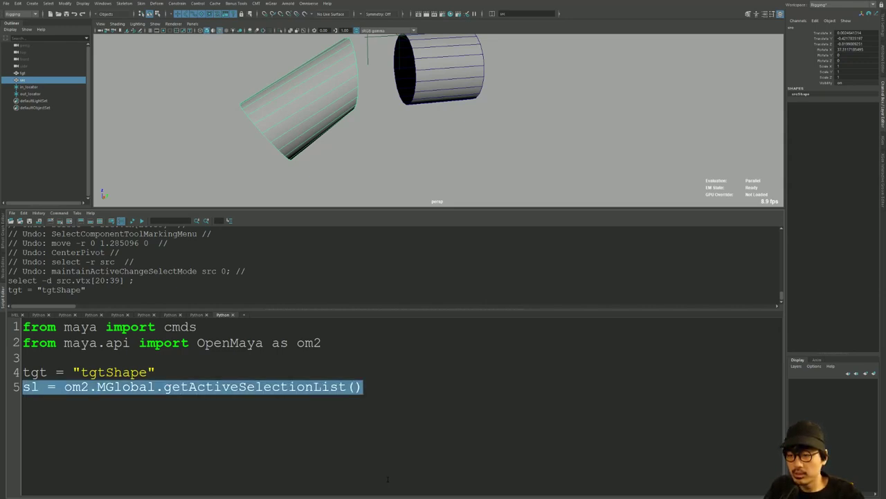
key("ctrl+Return")
key("shift+Right")
key("shift+Right")
key("ctrl+Return")
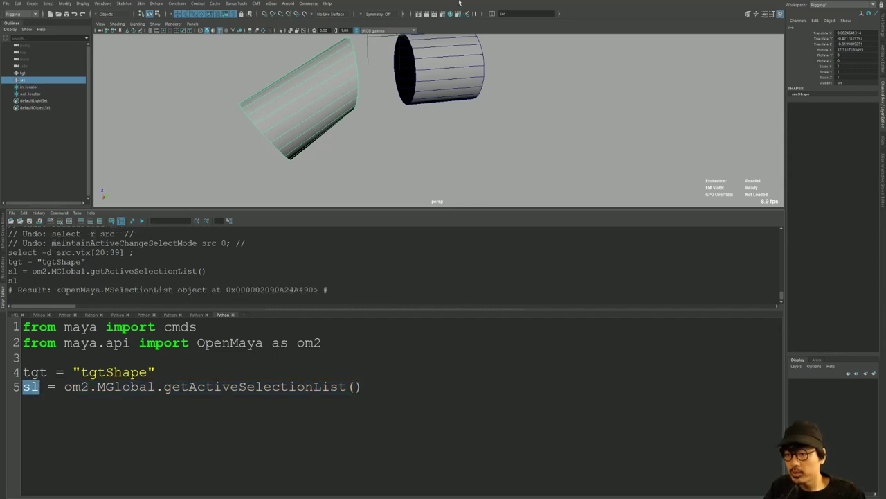
- Select src's end vertex ring, rerun the sl line to capture src.vtx[20:39], and start line 6
left_click_drag(360, 104, 350, 121, "alt")
double_click(348, 119, "shift")
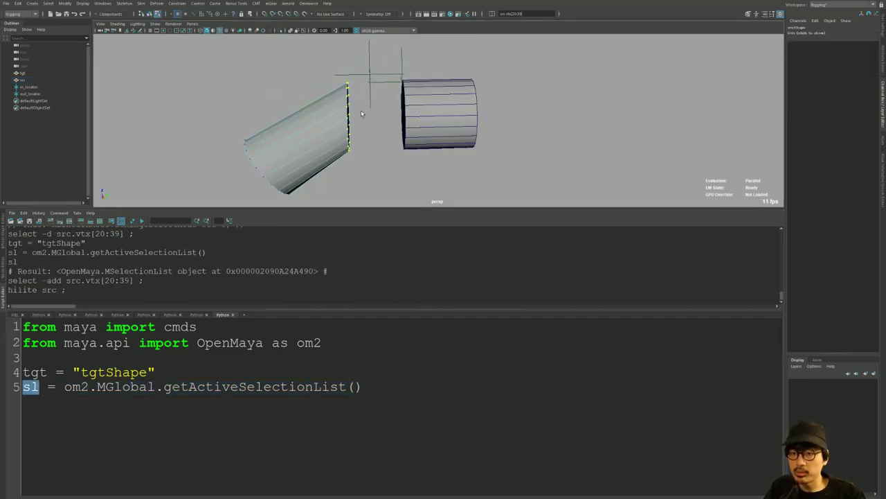
left_click_drag(330, 69, 381, 192)
left_click(396, 386)
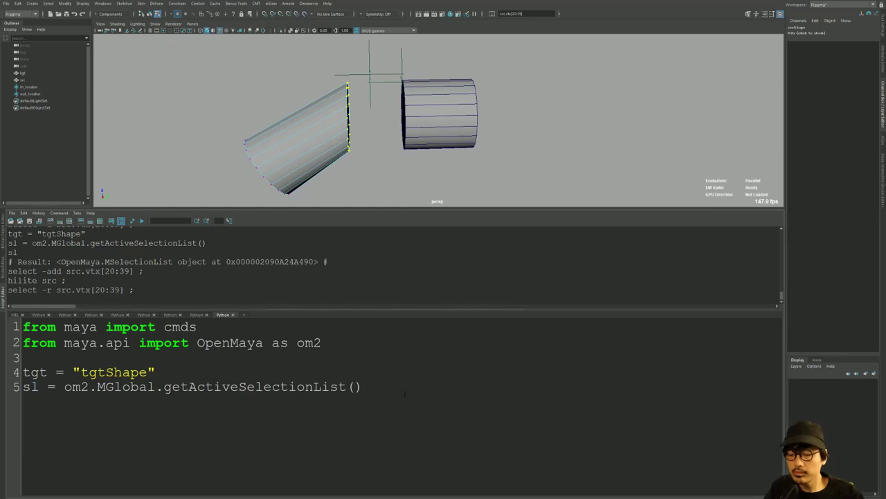
key("shift+Home")
key("ctrl+Return")
left_click(405, 393)
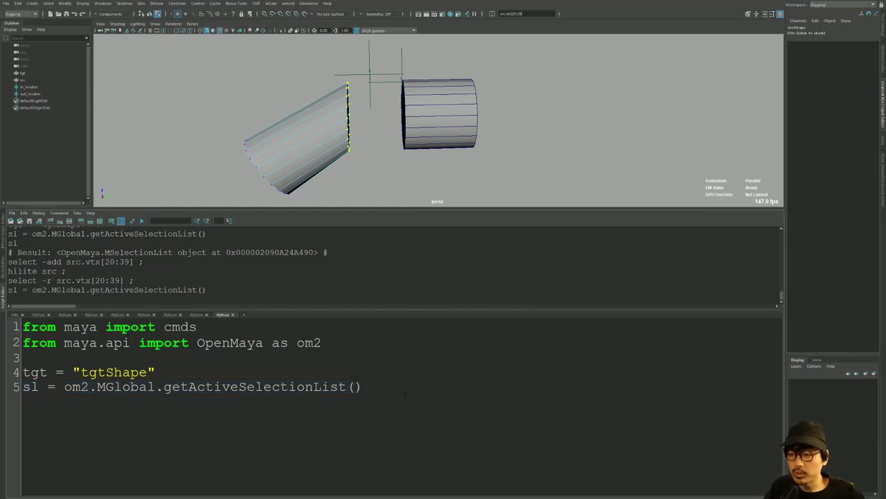
key("Home")
key("shift+Right")
key("shift+Right")
key("ctrl+Return")
left_click(405, 393)
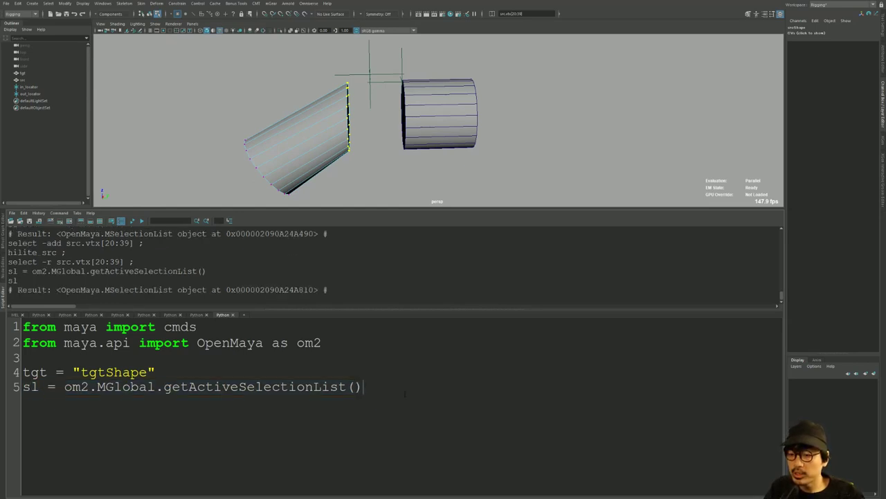
key("Return")
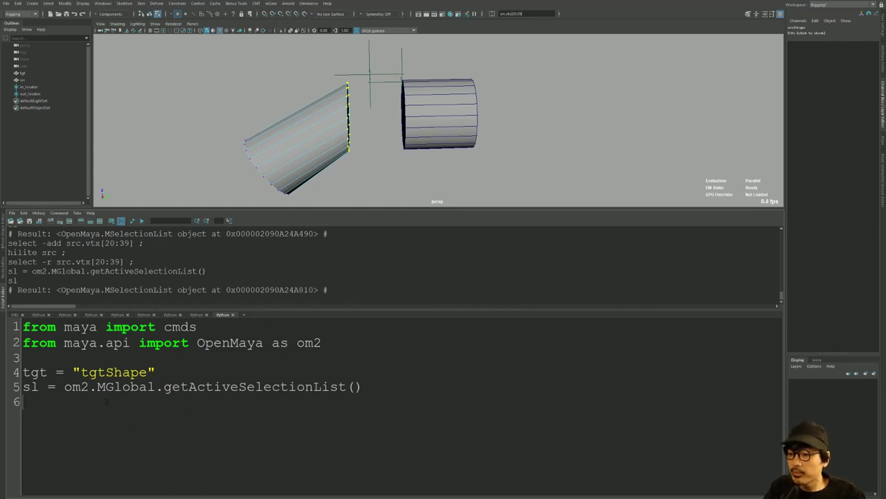
- Add and run line 6: dagpath, obj = sl.getComponent(0)
type("dagp")
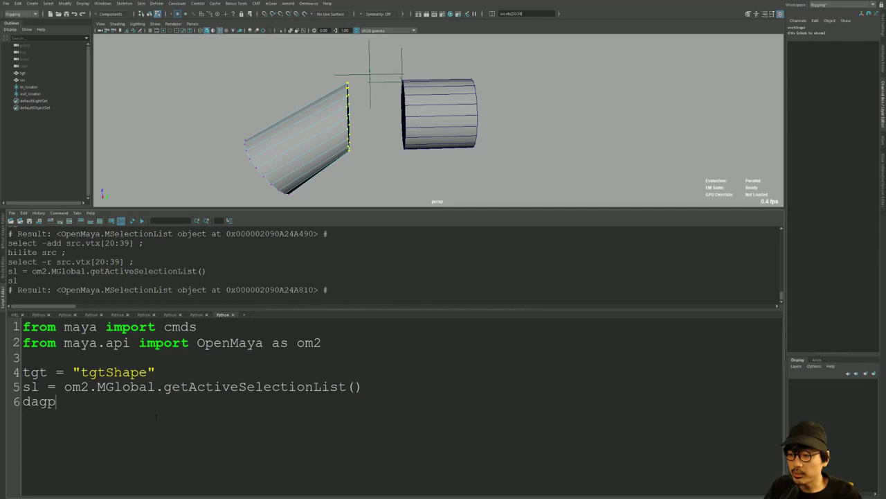
type("ath, c")
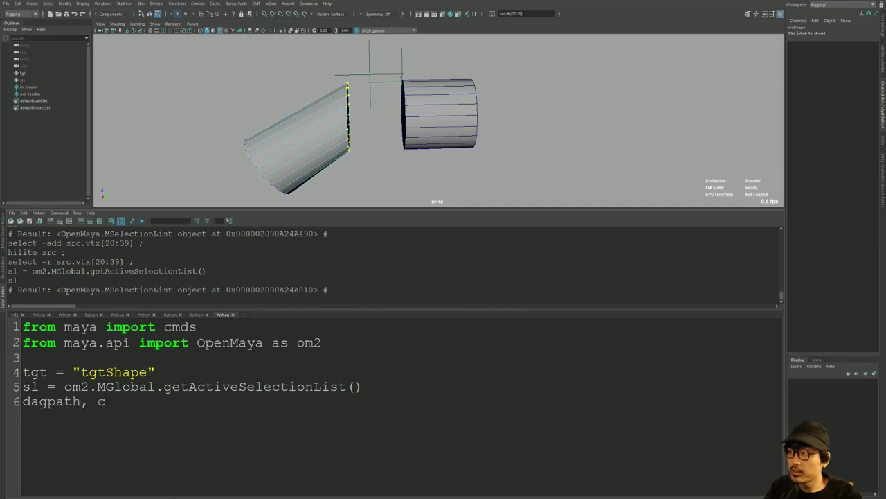
key("BackSpace")
type("obj = sl.get")
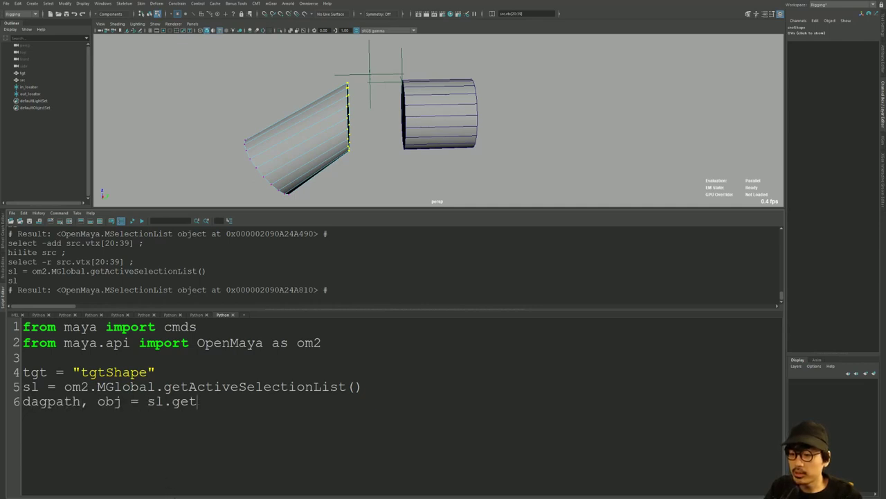
type("Component(0)")
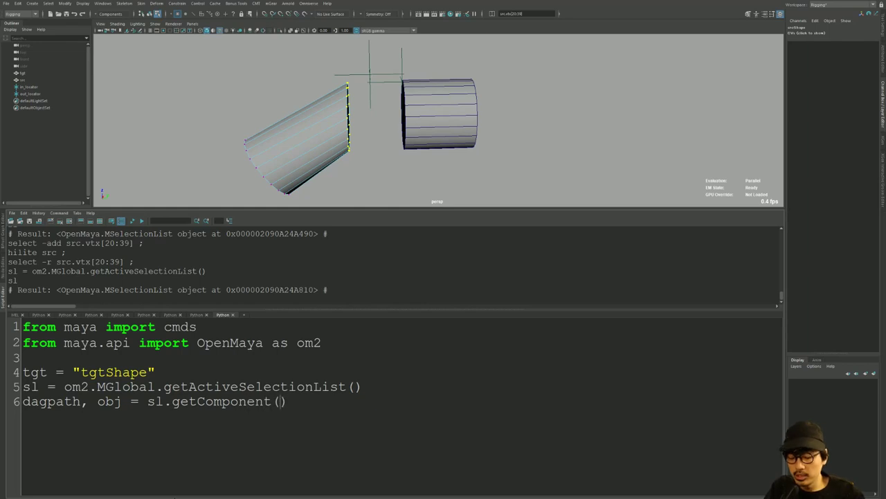
key("Left")
type("0")
key("End")
key("shift+Home")
key("ctrl+Return")
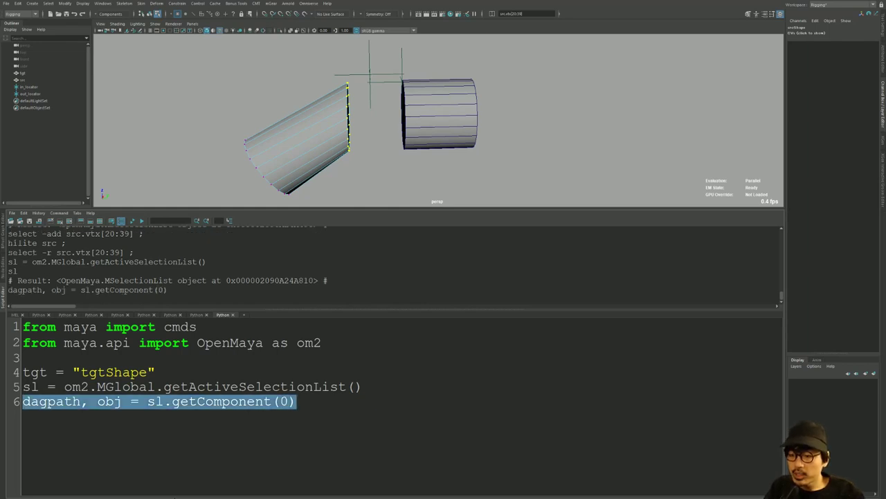
key("End")
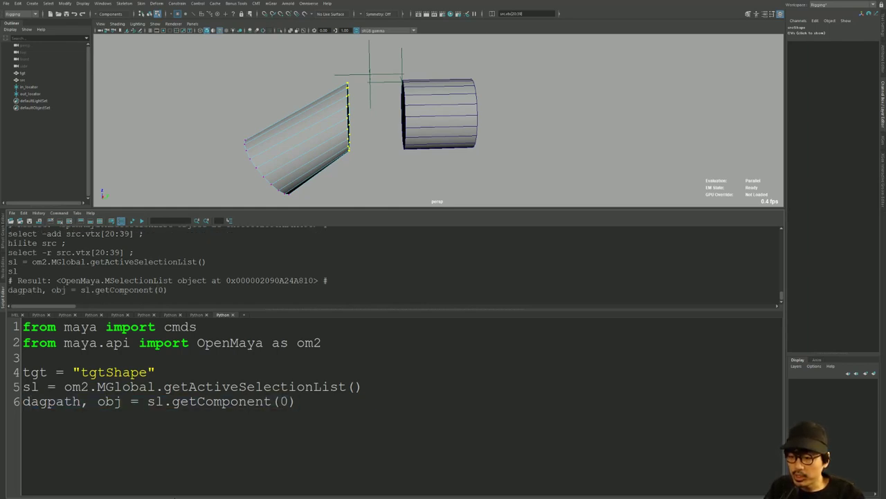
left_click_drag(98, 401, 122, 401)
- Test dagpath.fullPathName() on line 7, confirming it returns '|src|srcShape'
mouse_move(358, 172)
left_mouse_down("alt")
mouse_move(340, 171)
mouse_move(342, 104)
mouse_move(360, 165)
left_mouse_up("alt")
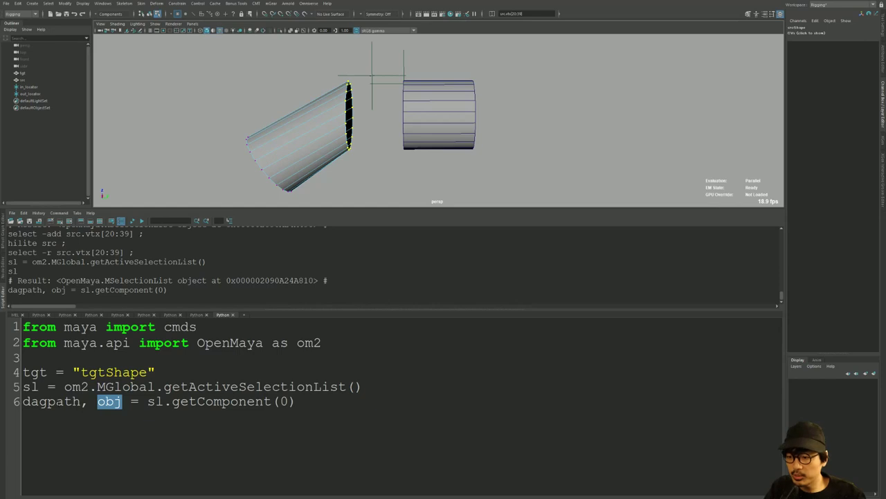
left_click(314, 401)
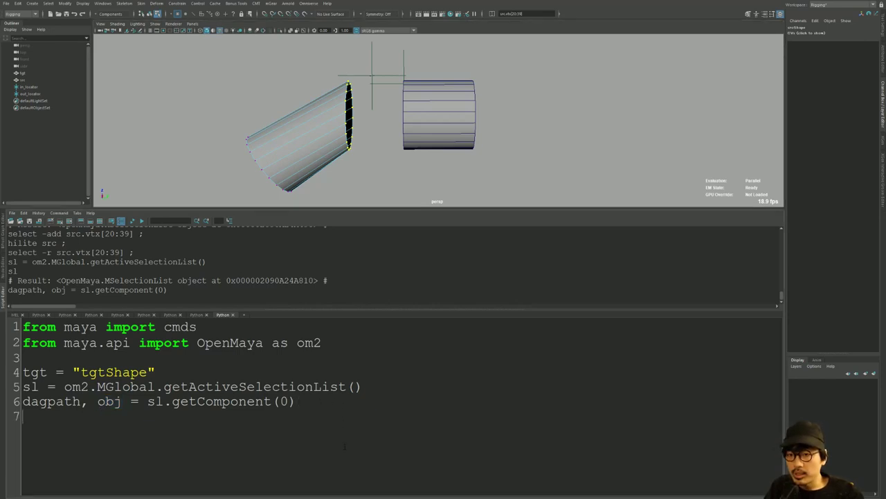
key("F8")
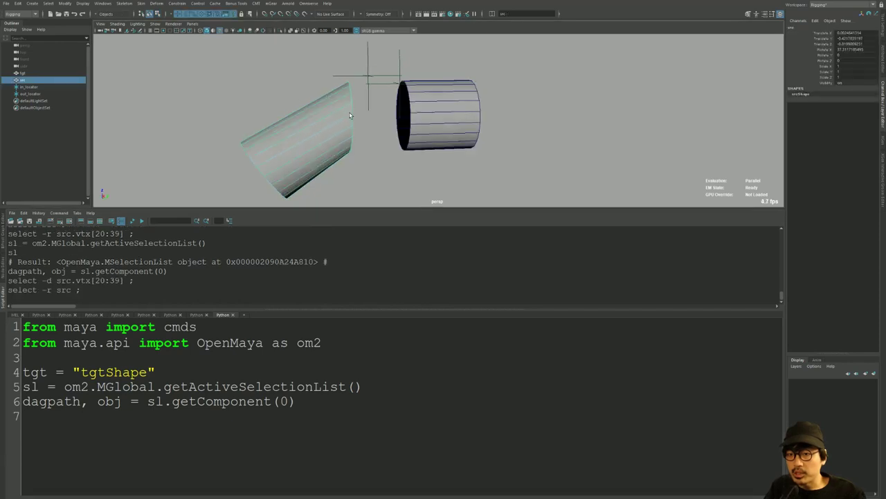
double_click(51, 400)
left_click(25, 416)
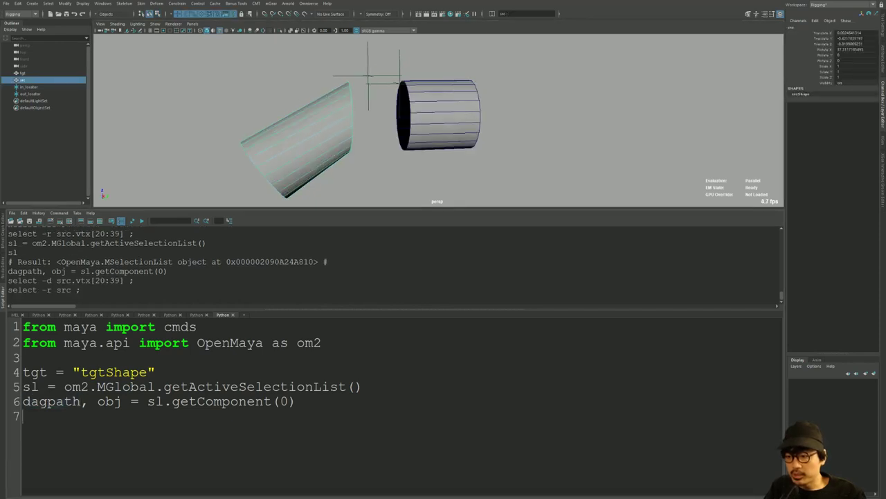
type("dagpath.fu")
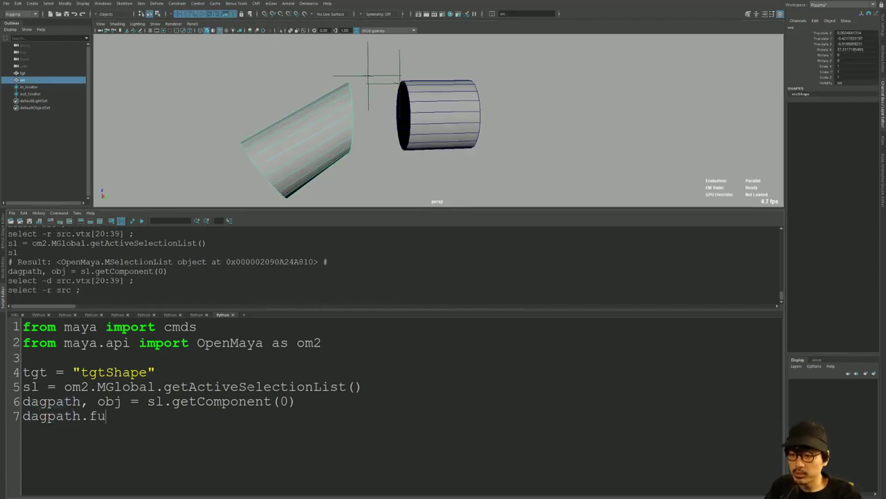
type("llPathName()")
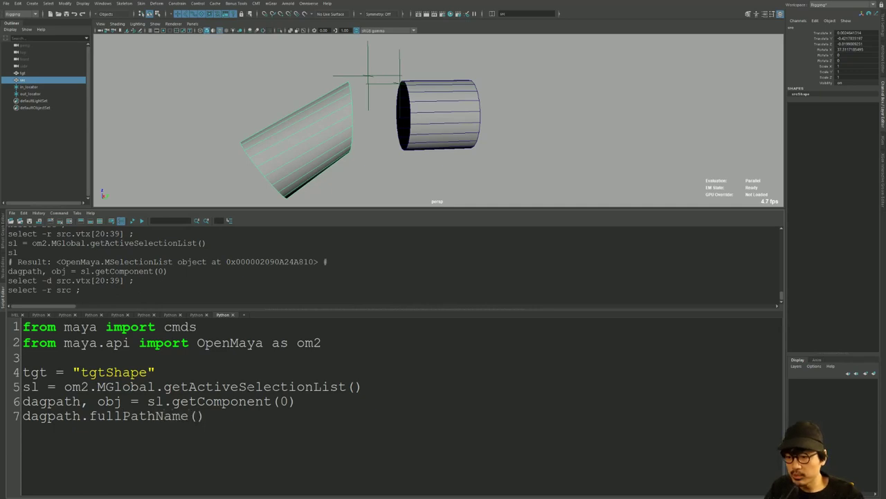
key("shift+Home")
key("ctrl+Return")
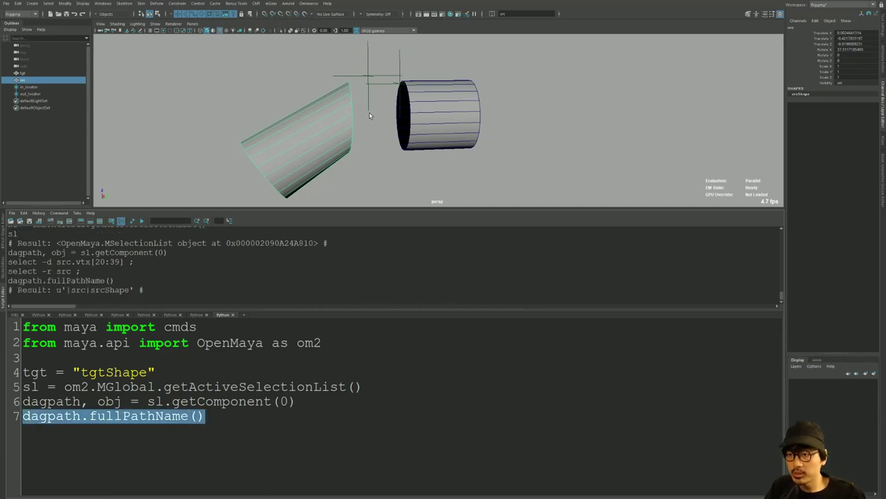
- Reselect src's end ring vertices 20–39 in vertex mode
mouse_move(369, 112)
left_mouse_down("alt")
mouse_move(317, 106)
mouse_move(364, 122)
left_mouse_up("alt")
key("F8")
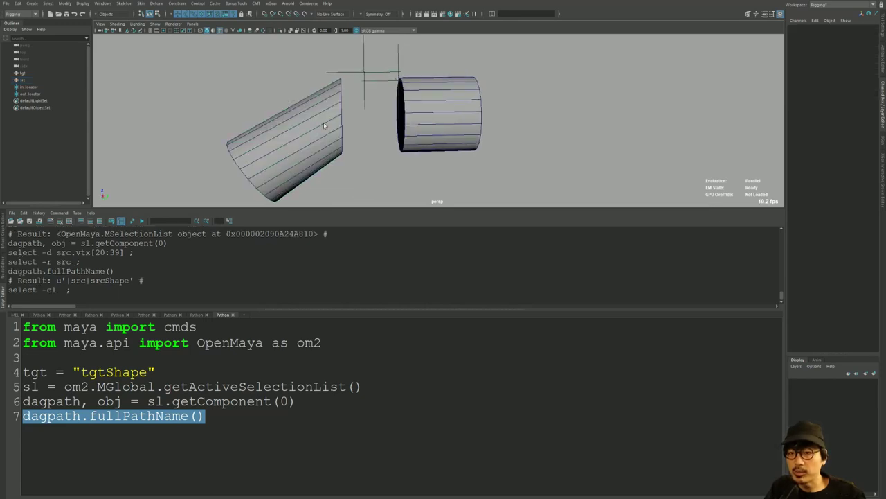
left_click_drag(318, 59, 394, 208)
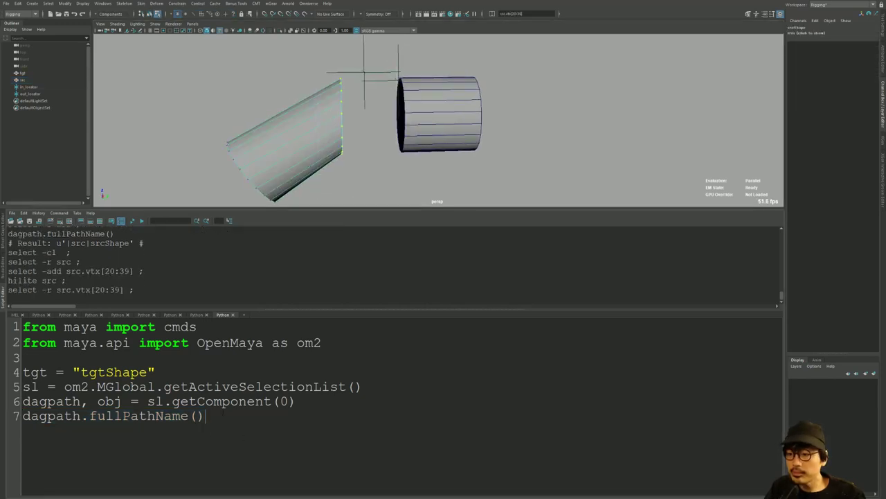
- Replace the test line with fn_comp = om2.MFnSingleIndexedComponent(obj) and run it
key("BackSpace")
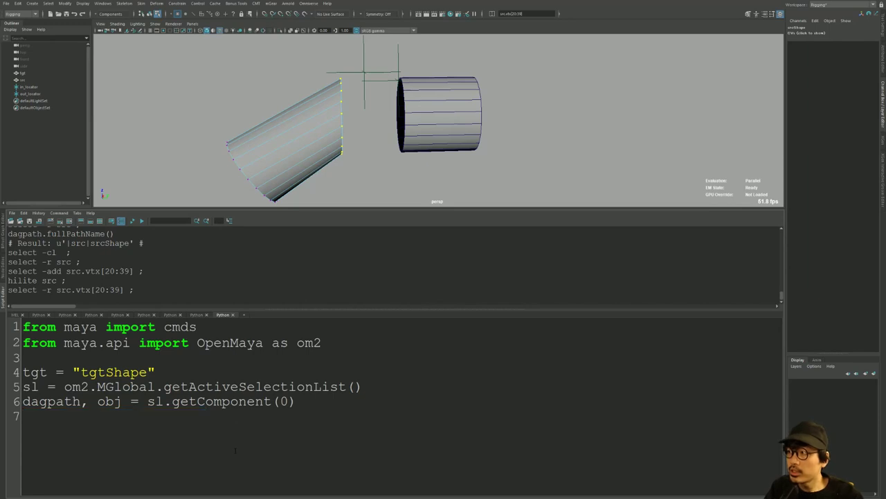
type("fn_compo")
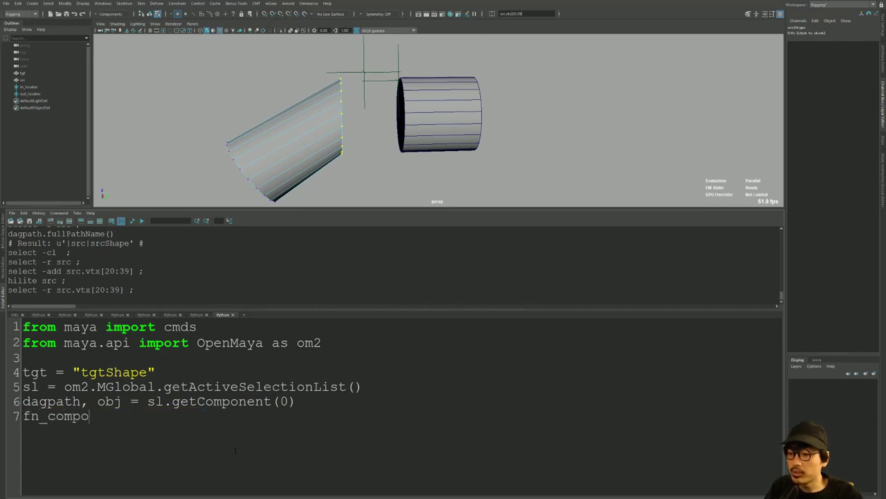
key("BackSpace")
type(" = om2.")
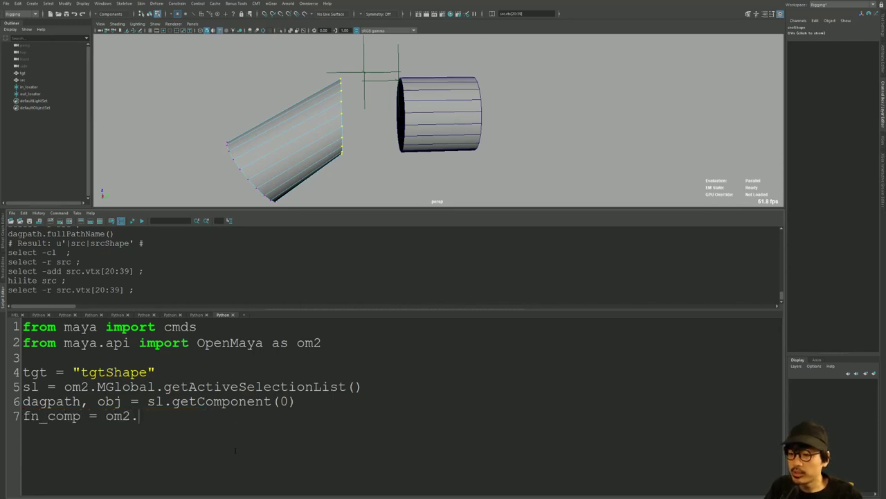
type("MFnSingleI")
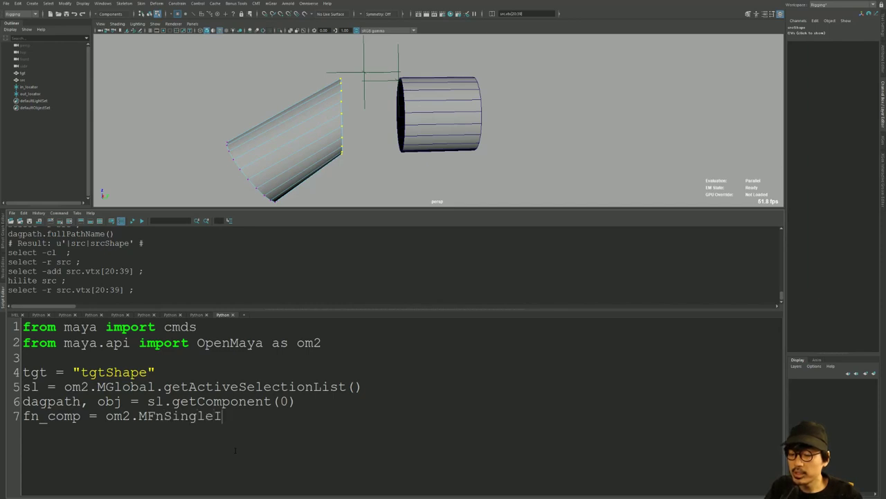
type("ndexed")
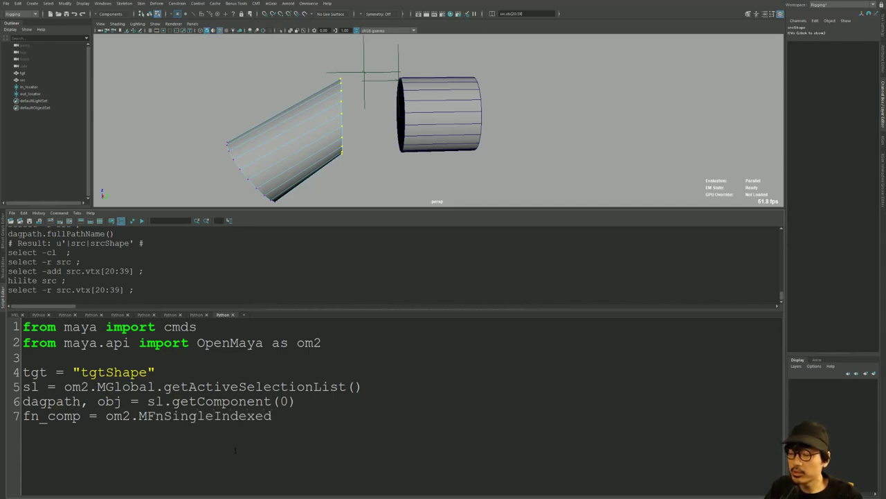
type("Component(obj")
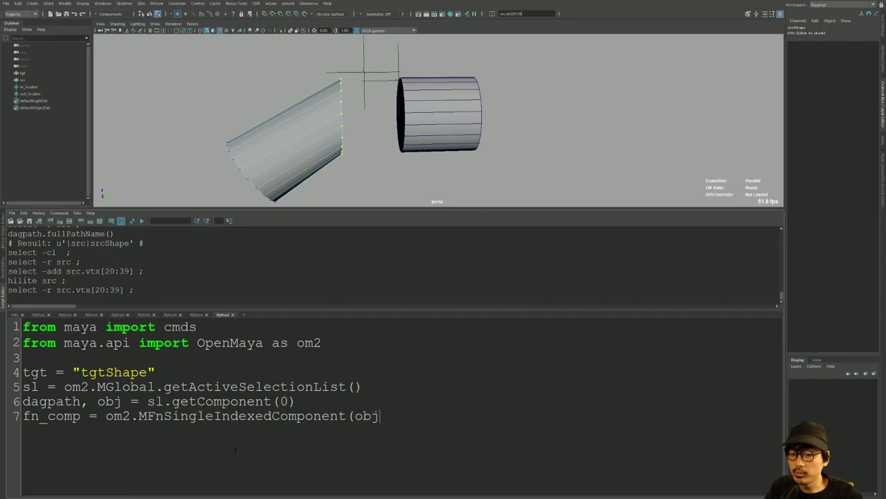
type(")")
key("shift+Home")
key("ctrl+Return")
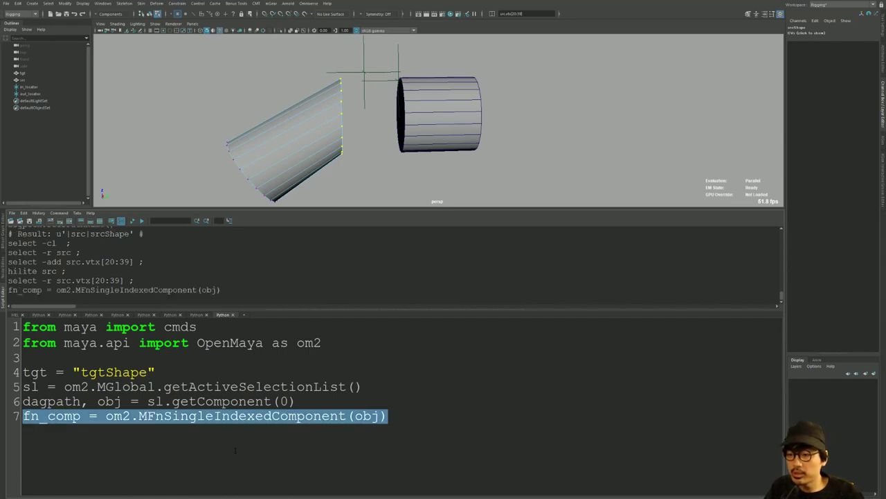
key("Left")
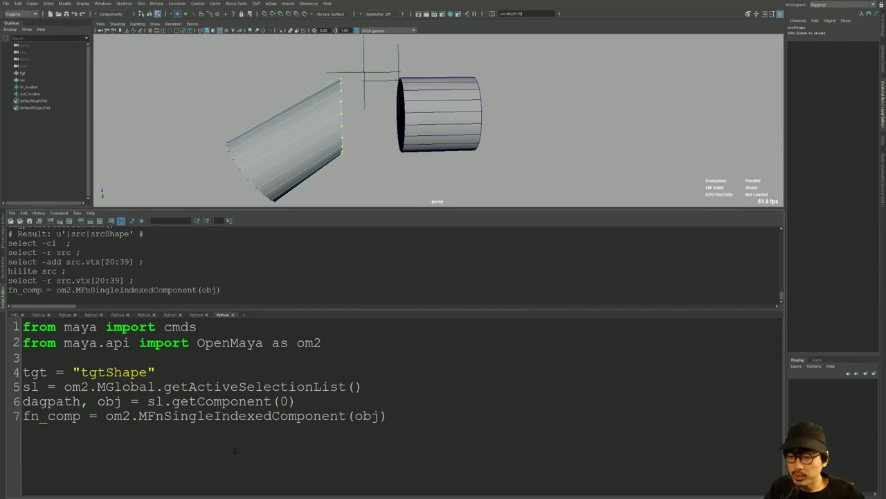
- Pick single rim vertices 36 and 37 to check their numbers in the output
left_click(341, 92)
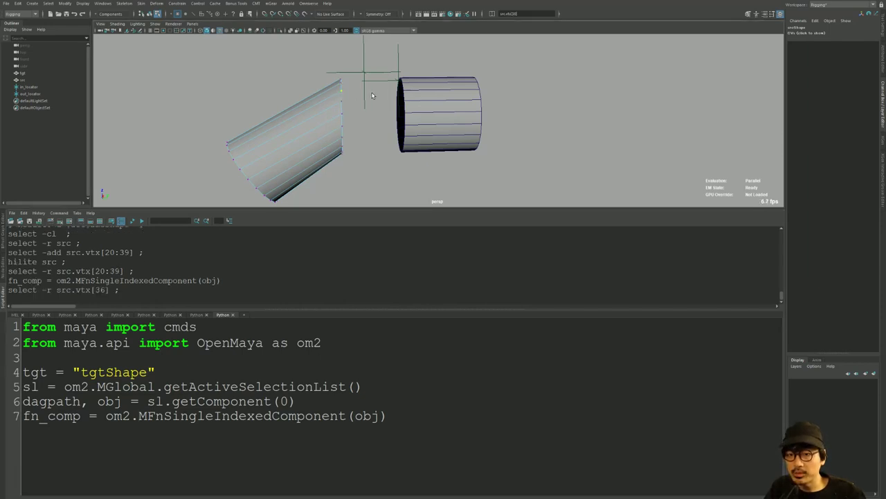
left_click_drag(371, 95, 361, 109, "alt")
double_click(101, 289)
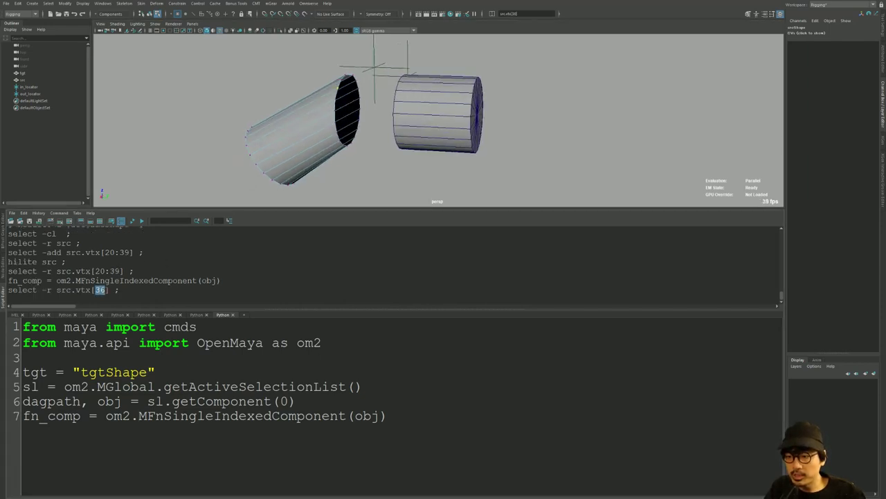
left_click(326, 117)
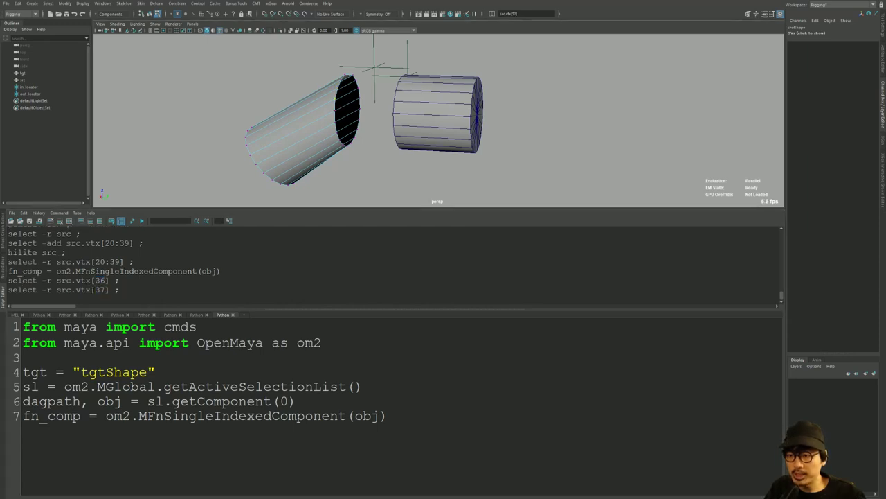
double_click(101, 289)
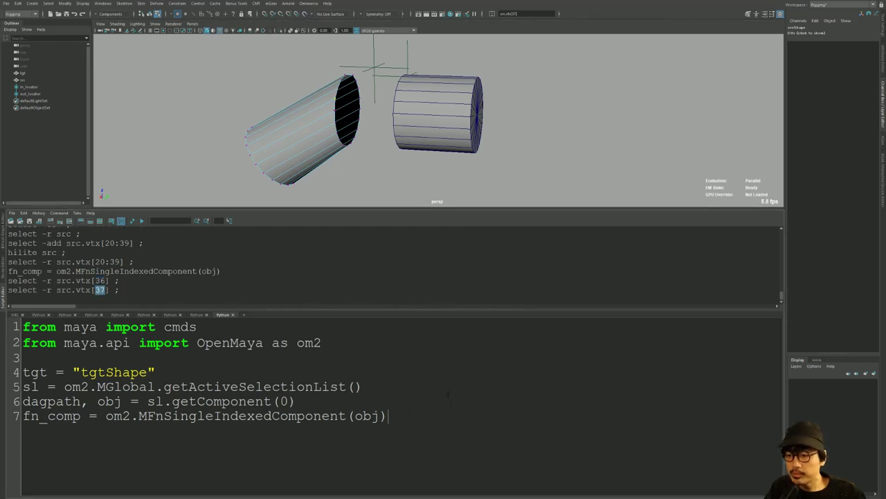
- Add and run ids = fn_comp.getElements(), printing ids to confirm vertices 20 to 39
type("ids = ")
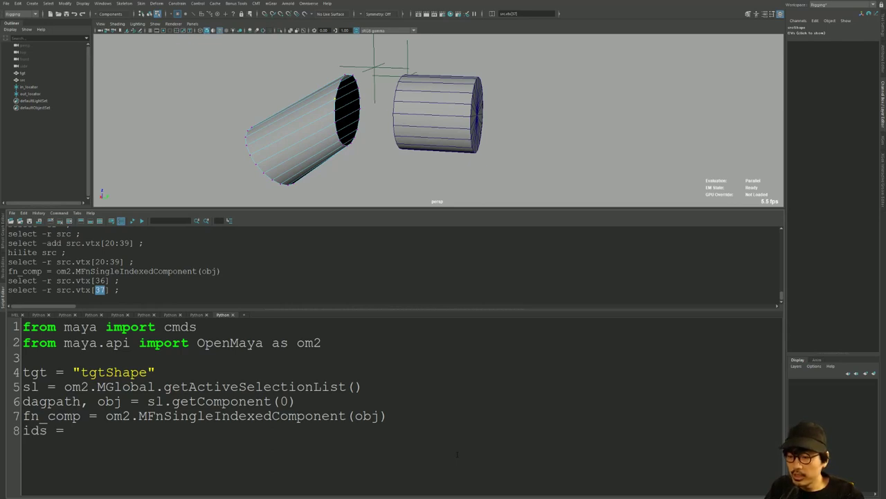
type("fn_comp")
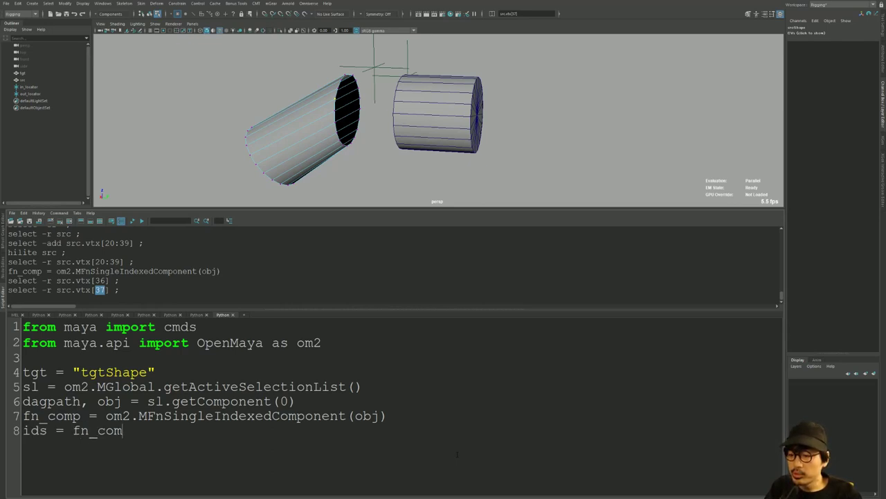
type(".getElem")
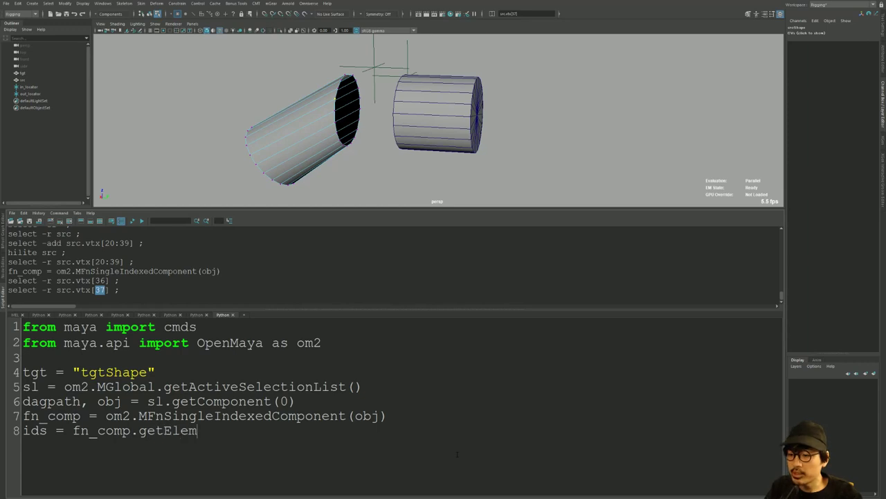
type("ents()")
key("shift+Home")
key("ctrl+Return")
key("Home")
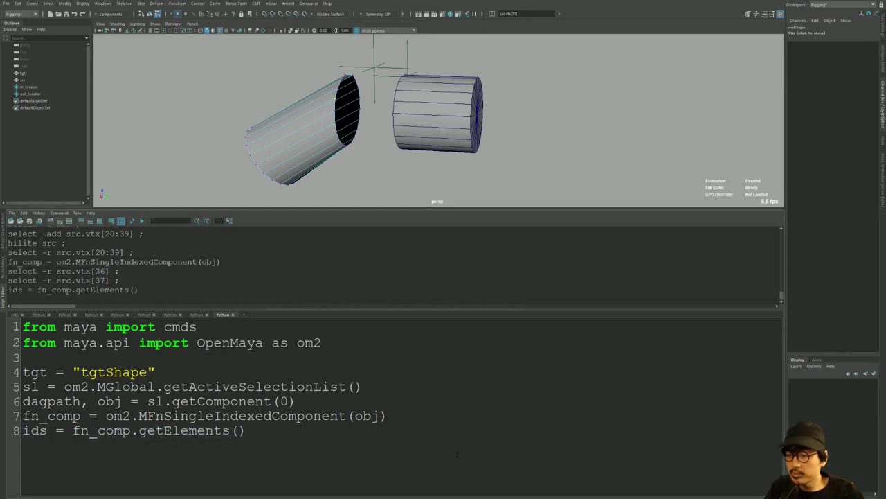
key("shift+Right")
key("shift+Right")
key("shift+Right")
key("ctrl+Return")
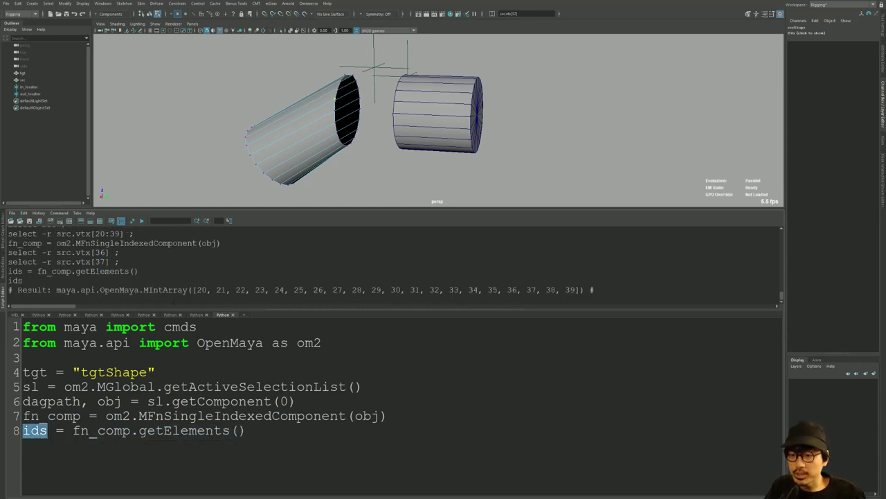
left_click_drag(197, 289, 575, 289)
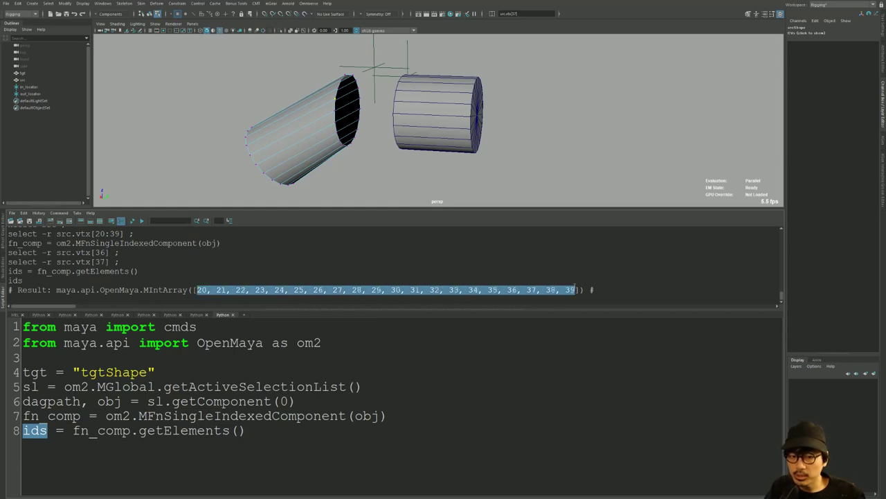
left_click(85, 445)
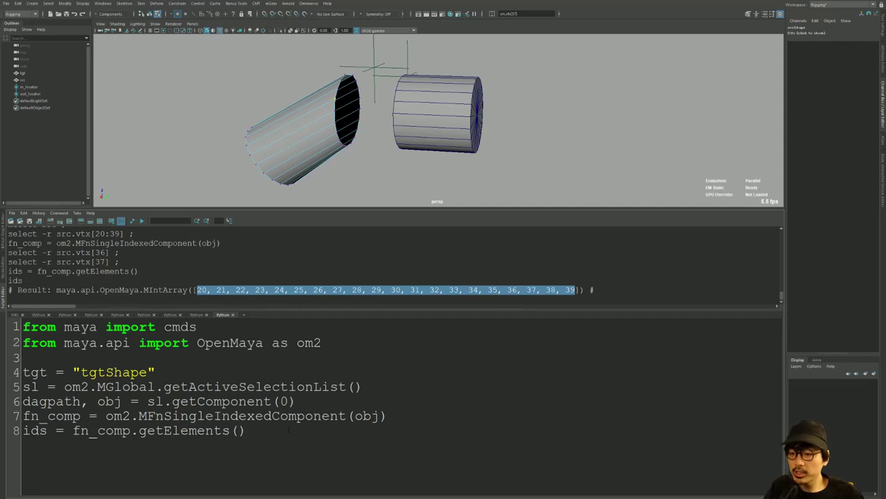
- Add and run fn_mesh = om2.MFnMesh(dagpath) on line 10, then start line 11
key("Return")
key("Return")
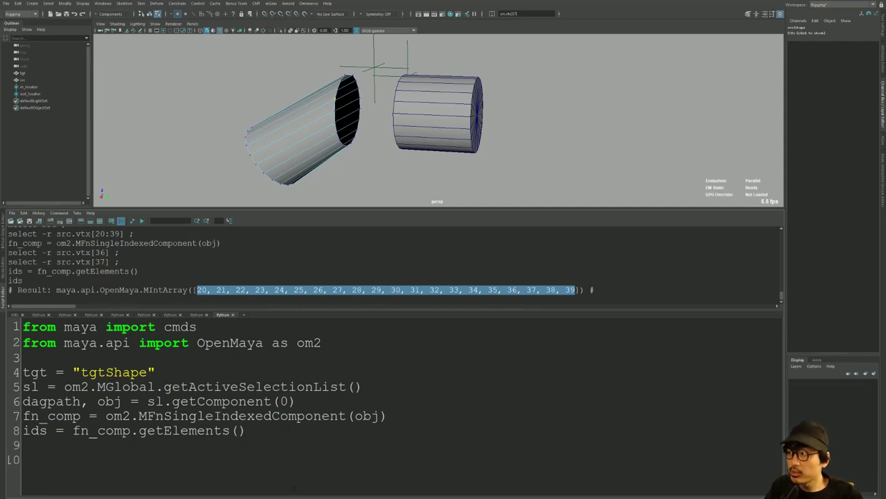
type("fn_mesh = ")
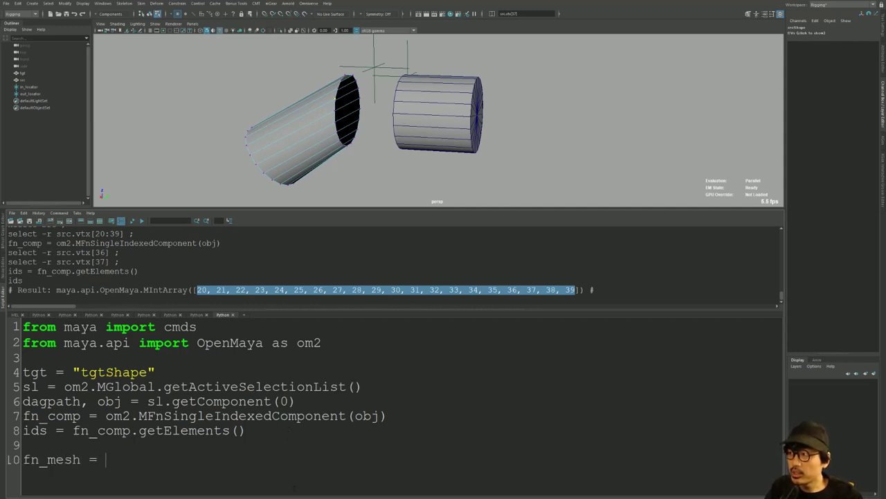
type("om2.MFnMesh")
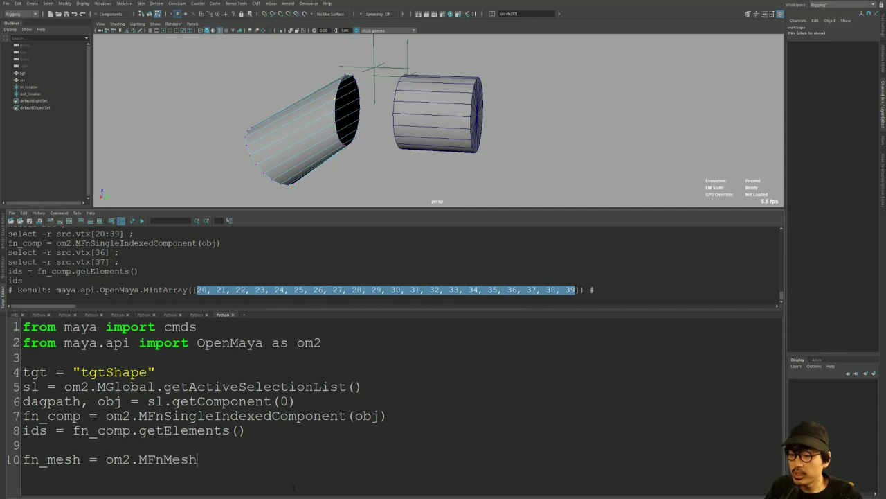
type("()")
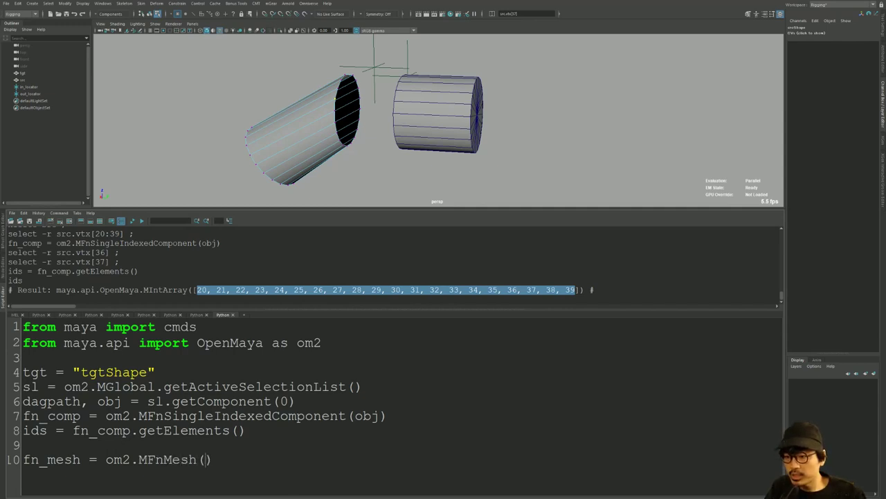
double_click(52, 401)
key("ctrl+c")
left_click(206, 459)
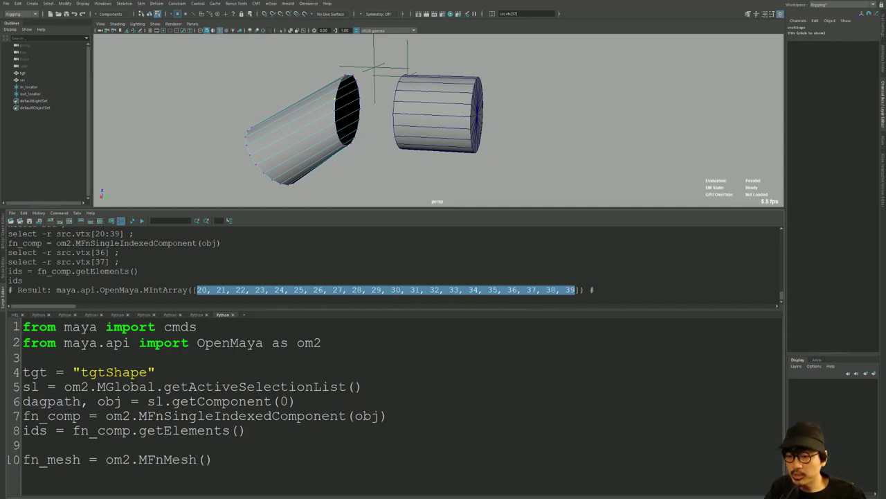
key("ctrl+v")
key("shift+Home")
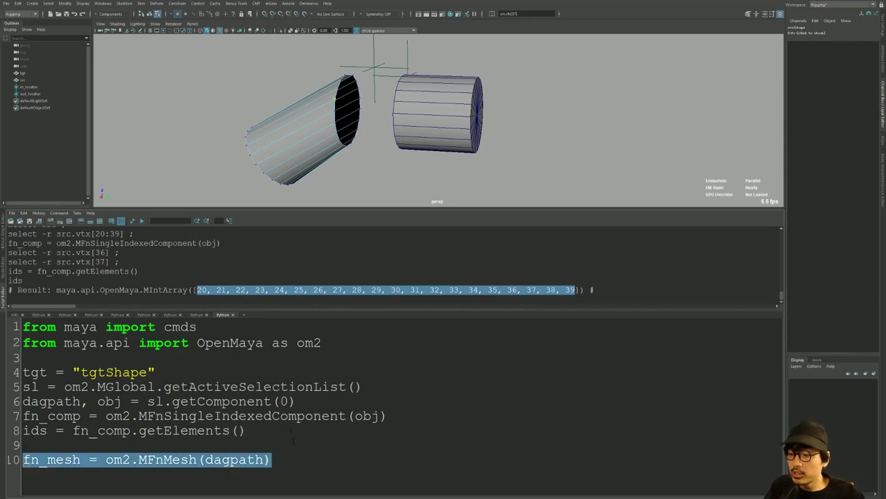
key("ctrl+Return")
key("Home")
key("shift+Right")
key("shift+Right")
key("shift+Right")
key("shift+Right")
key("shift+Right")
key("shift+Right")
key("shift+Right")
key("End")
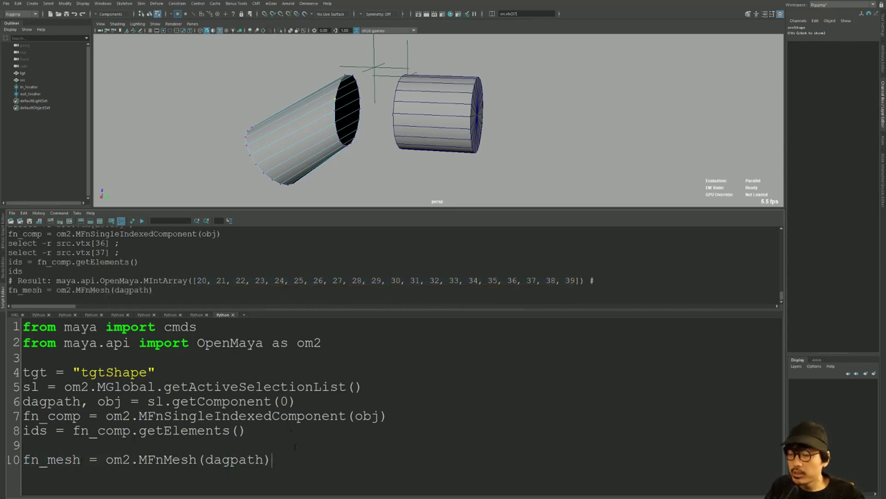
key("Return")
- Begin the for-loop line and print ids to recheck the vertex list
type("for ")
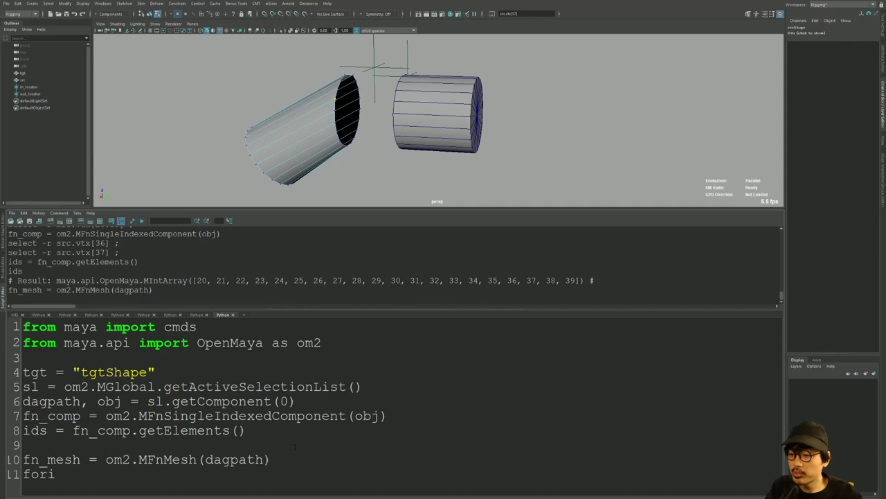
type("i in range(len")
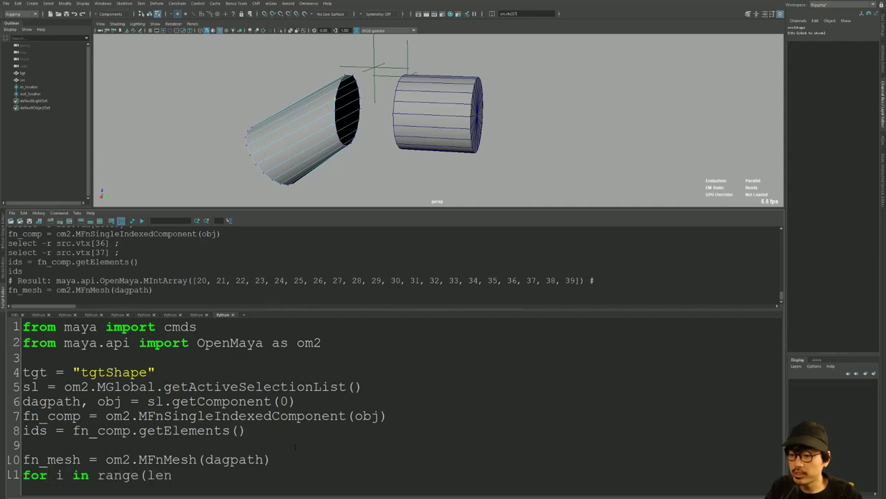
type("(i")
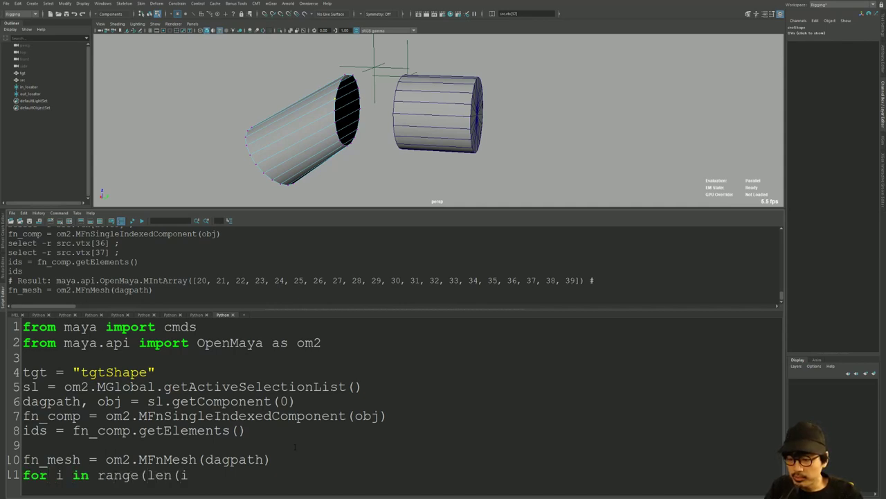
key("BackSpace")
key("BackSpace")
key("BackSpace")
key("BackSpace")
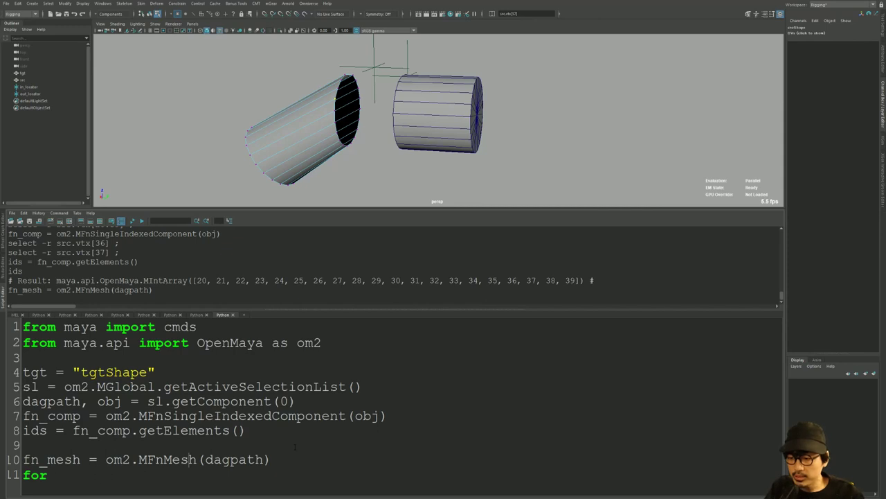
left_click_drag(22, 430, 47, 430)
key("ctrl+Return")
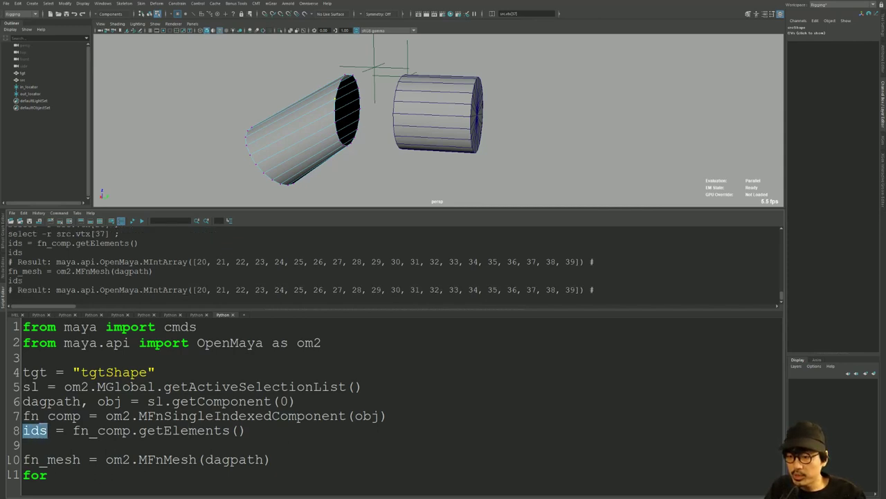
left_click(75, 477)
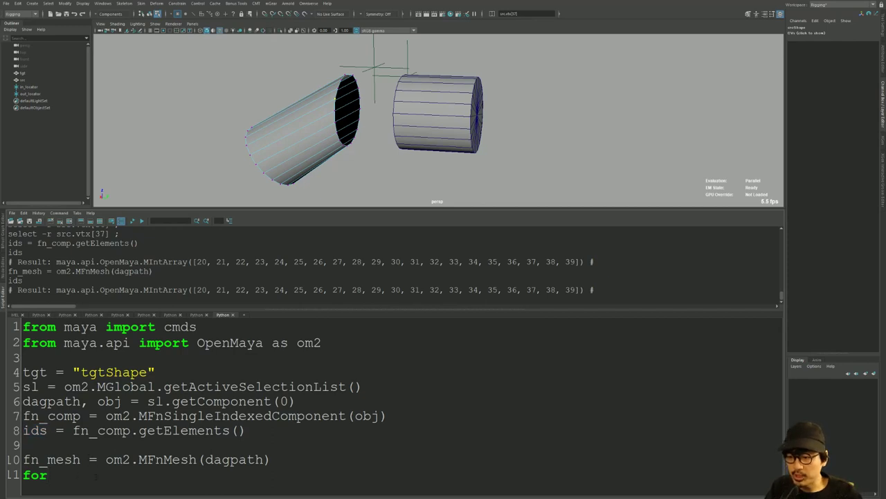
- Complete the header as for i in range(len(ids)): and begin a vtx_point = line inside
type("i in ids:")
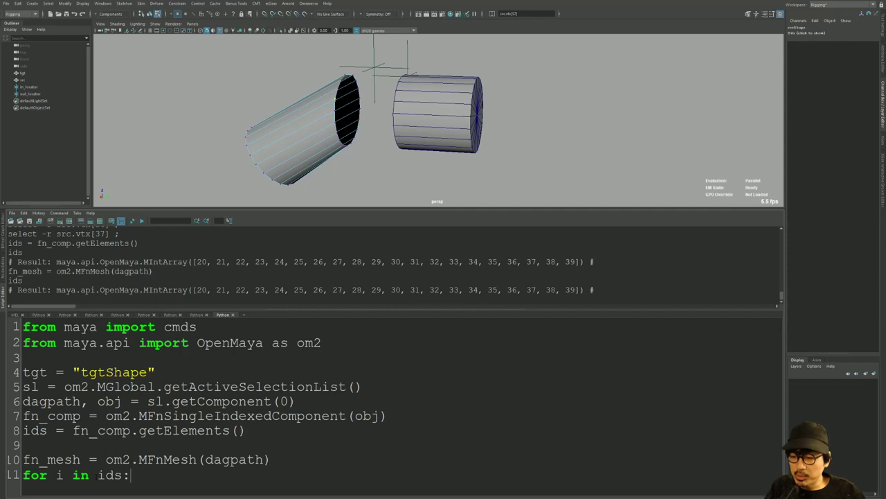
key("Return")
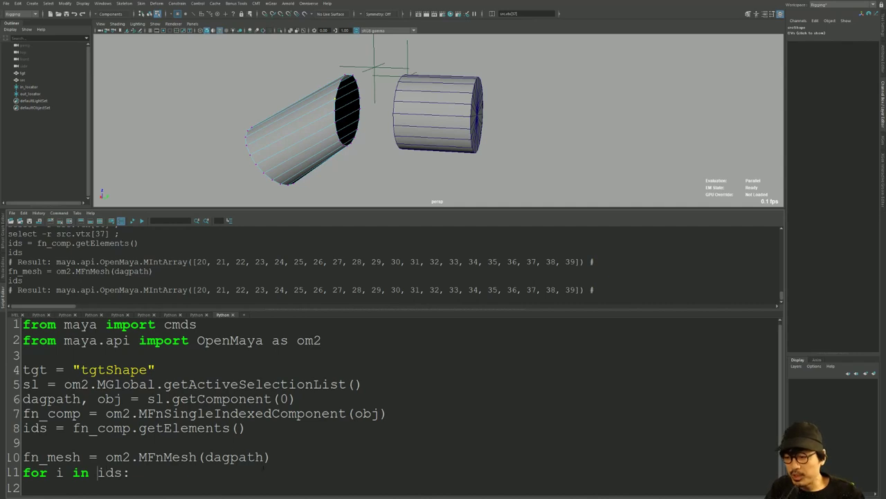
type("len")
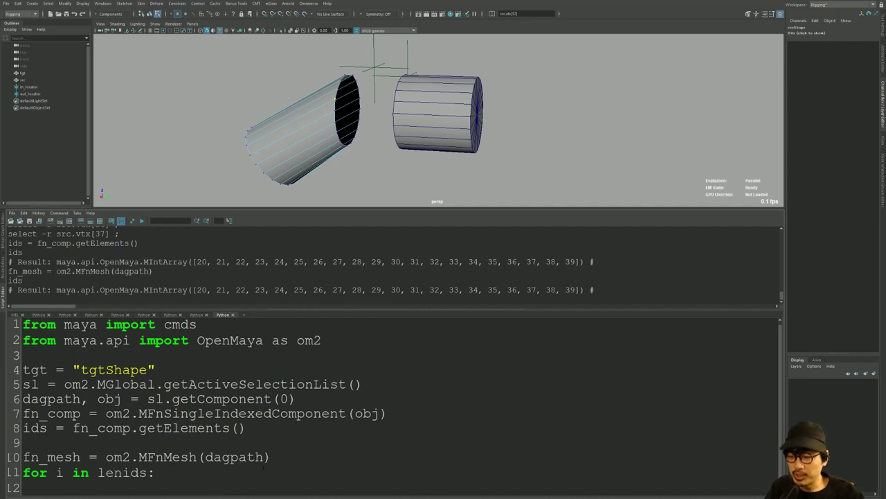
key("BackSpace")
key("BackSpace")
key("BackSpace")
type("ra")
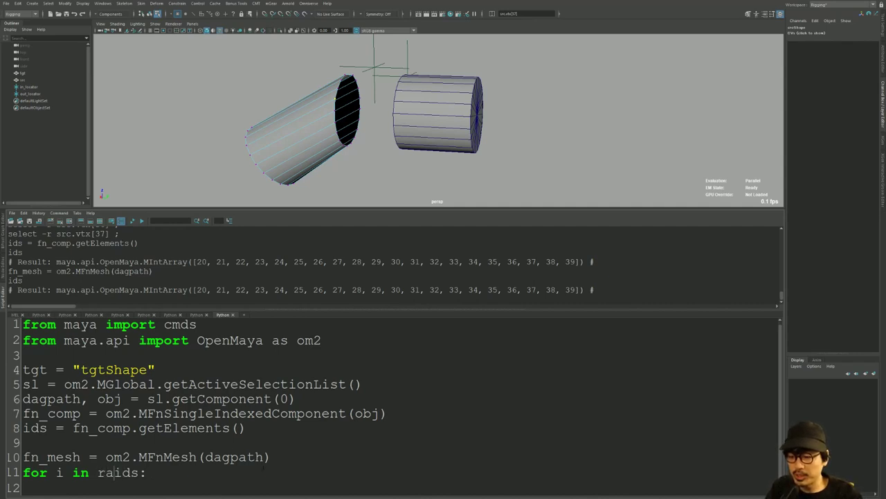
type("nge(len(ids")
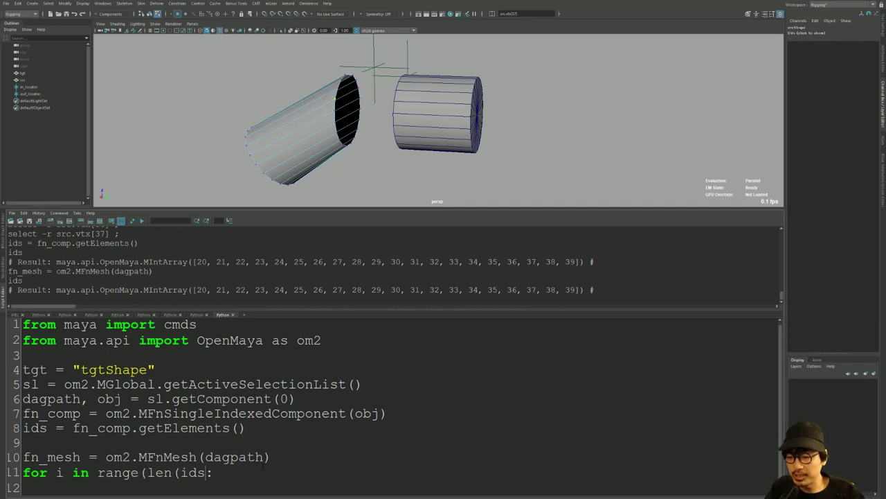
type("))")
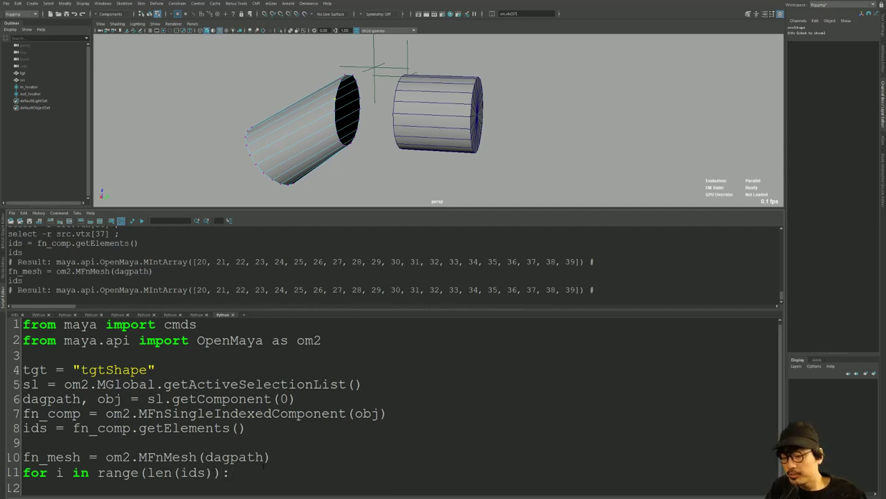
key("Return")
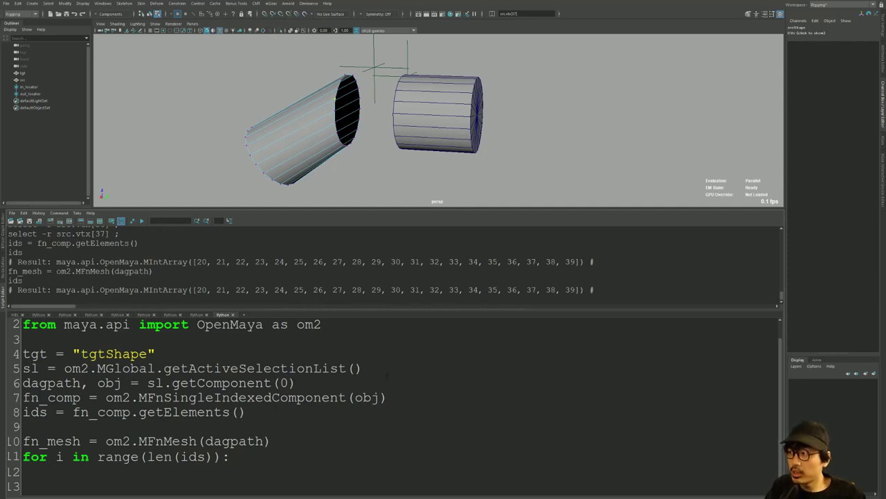
type("vtx_point")
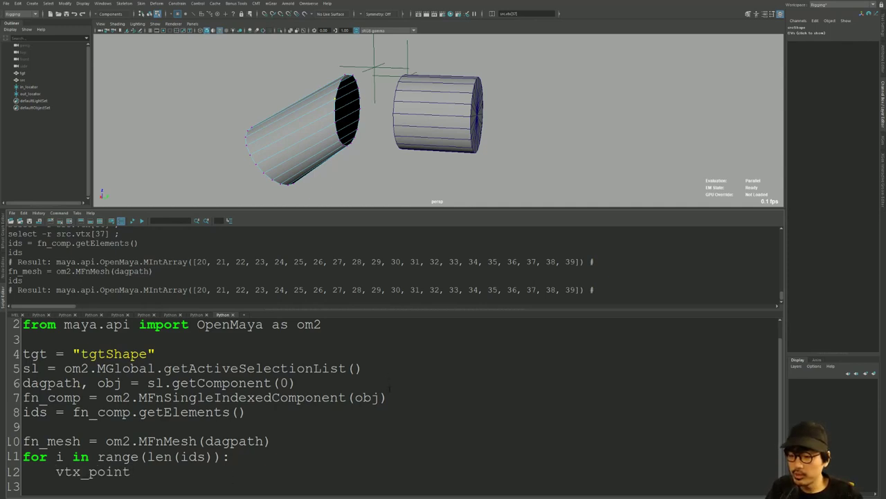
type(" =")
- Select the src cylinder's rim vertices, src.vtx[20:39], in the viewport
left_click_drag(416, 104, 443, 111, "alt")
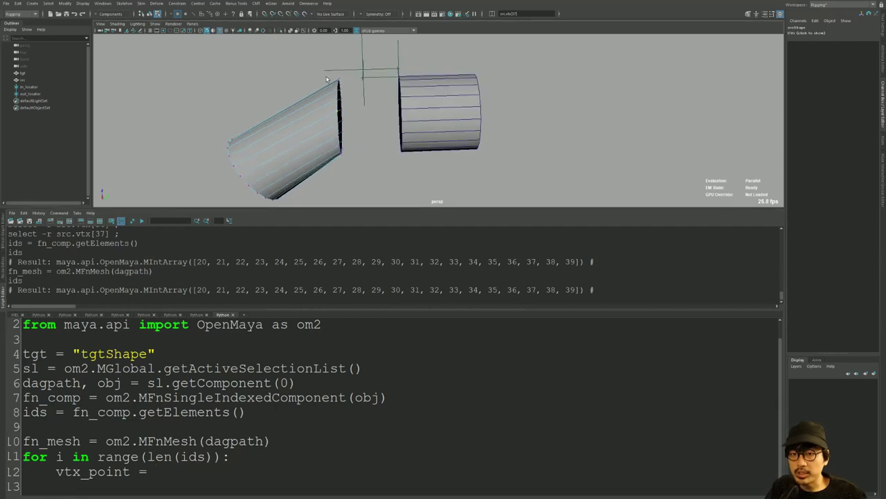
left_click_drag(326, 65, 367, 160)
left_click_drag(443, 111, 457, 114, "alt")
- Complete line 12 as fn_mesh.getPoint(ids[i], om2.MSpace.kWorld), add print(vtx_point), and run lines 10–13
left_click(183, 475)
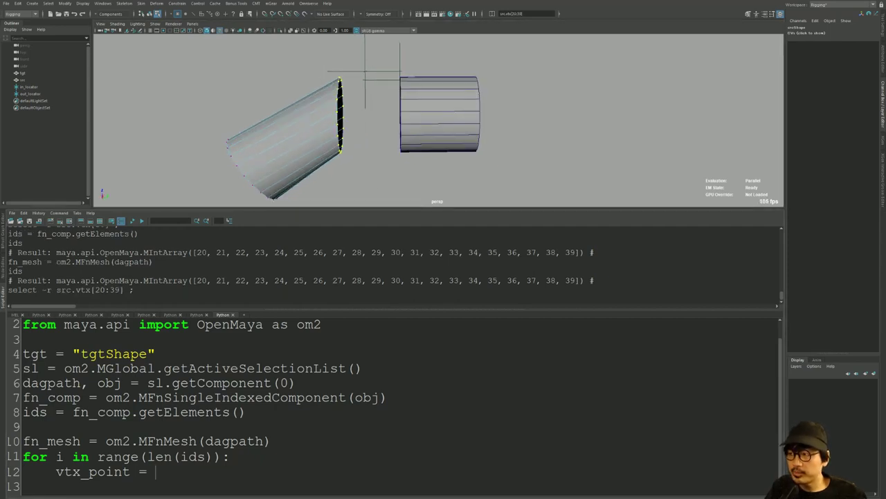
type("fn_me")
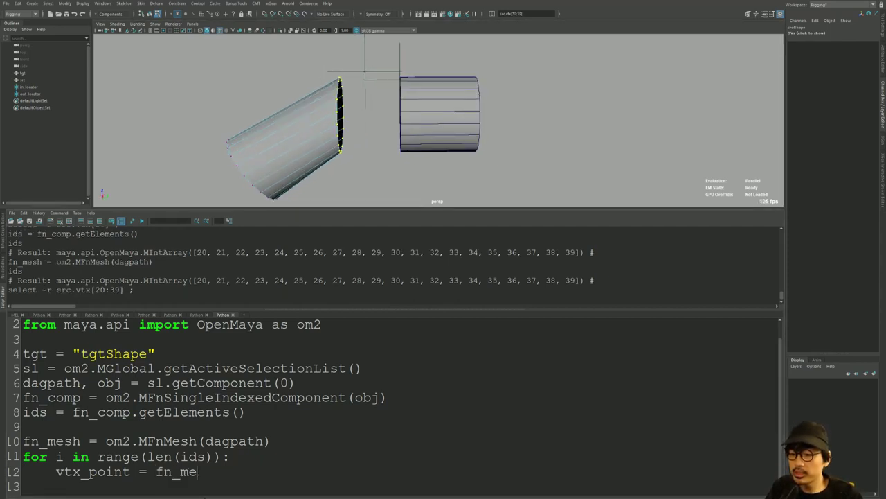
type("sh.getPoint()")
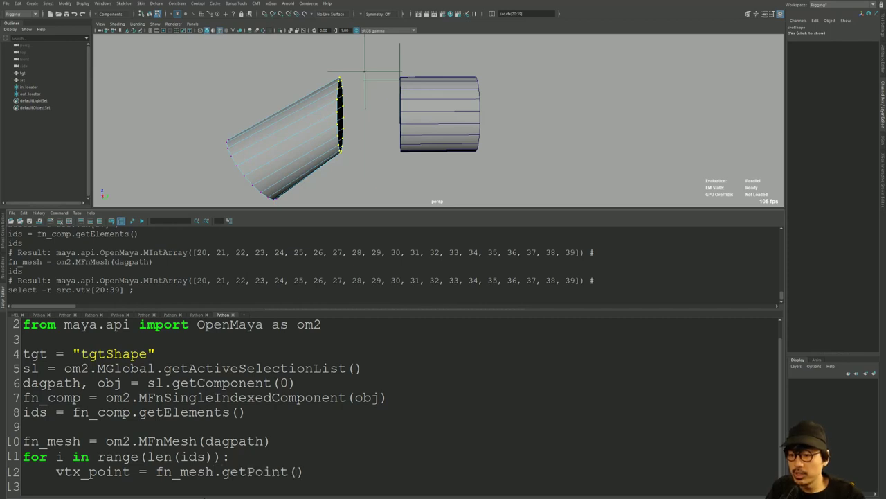
type("id")
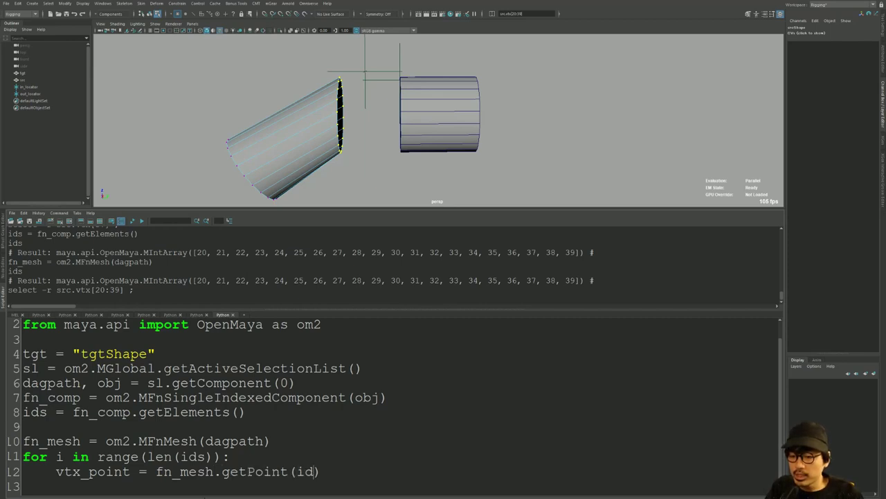
type("s[]")
type("i")
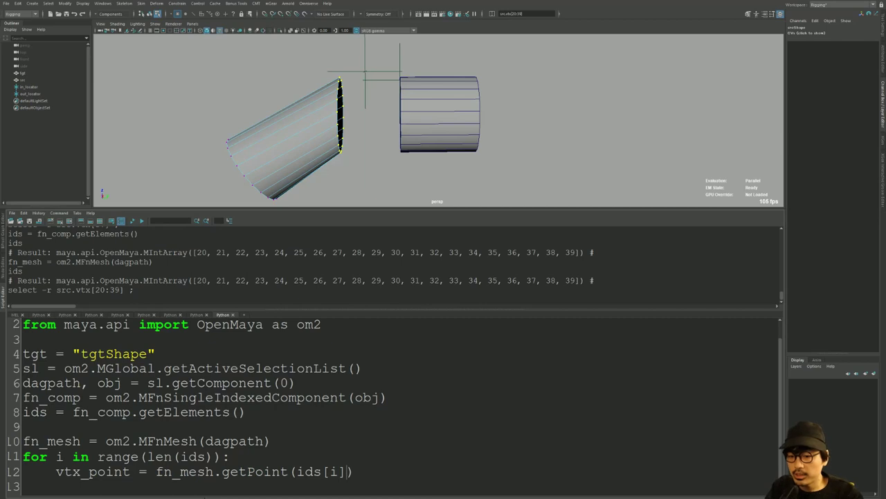
type(", om2.MSpace.k")
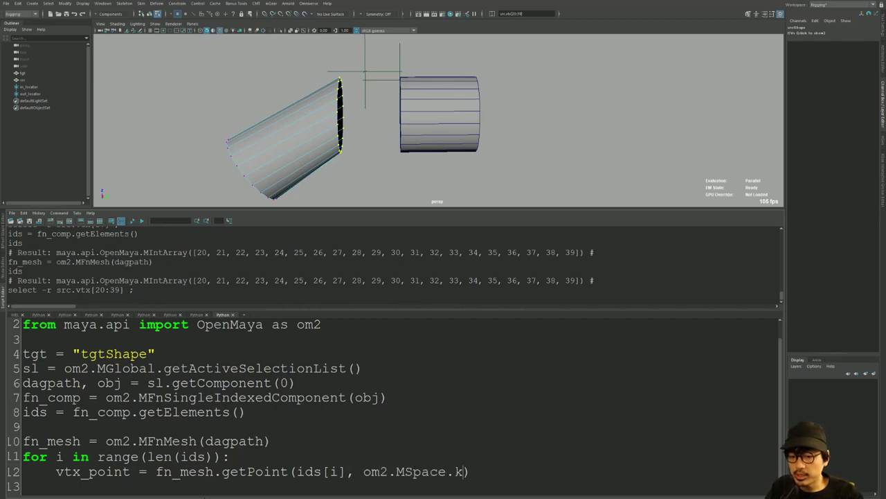
type("World")
type("pr")
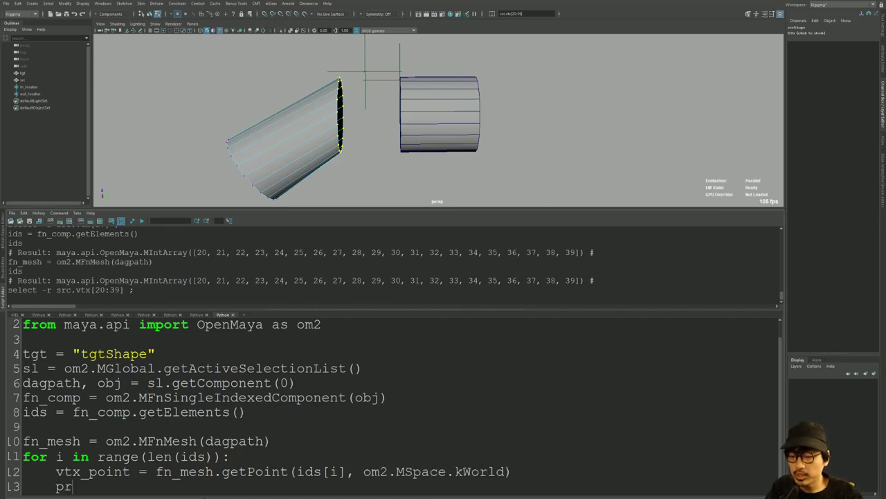
type("int(vtx_point")
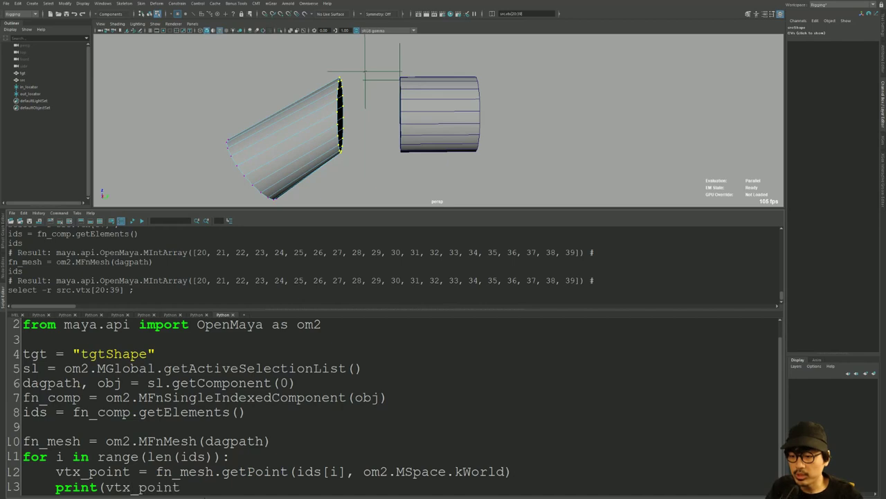
type(")")
key("shift+Up")
key("shift+Up")
key("shift+Up")
key("shift+Home")
key("ctrl+Return")
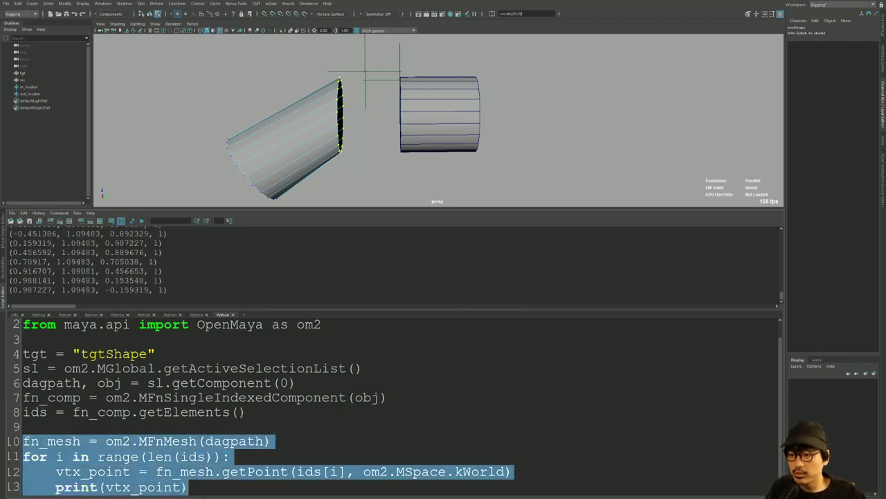
- Review the printed world-space vertex positions, then delete the print(vtx_point) line
scroll(225, 254, "up", 5)
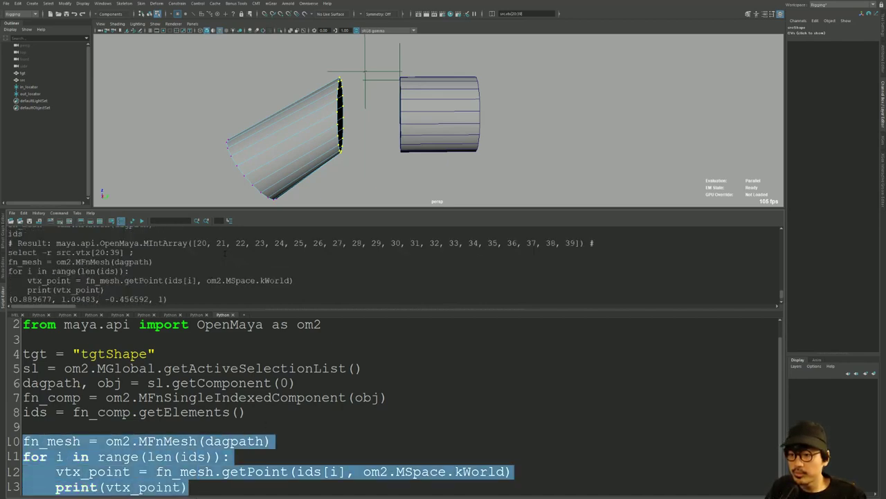
scroll(225, 254, "down", 3)
scroll(225, 255, "down", 2)
scroll(225, 255, "down", 2)
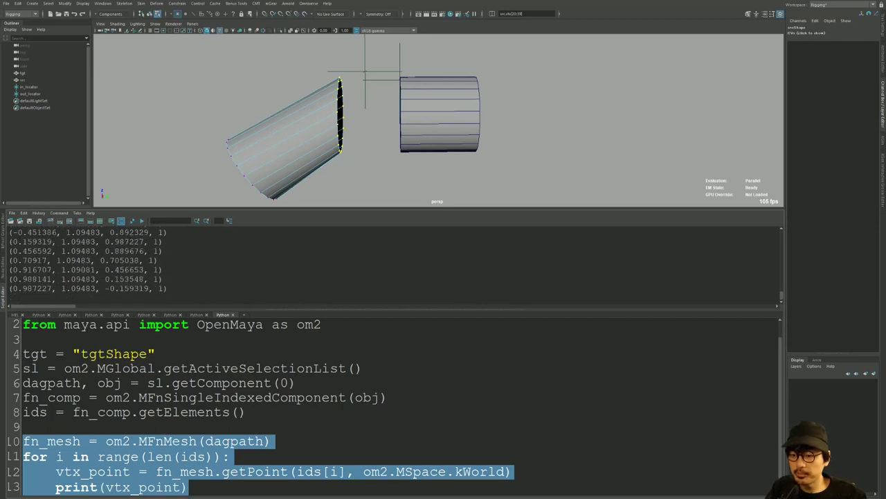
left_click(264, 493)
key("shift+Home")
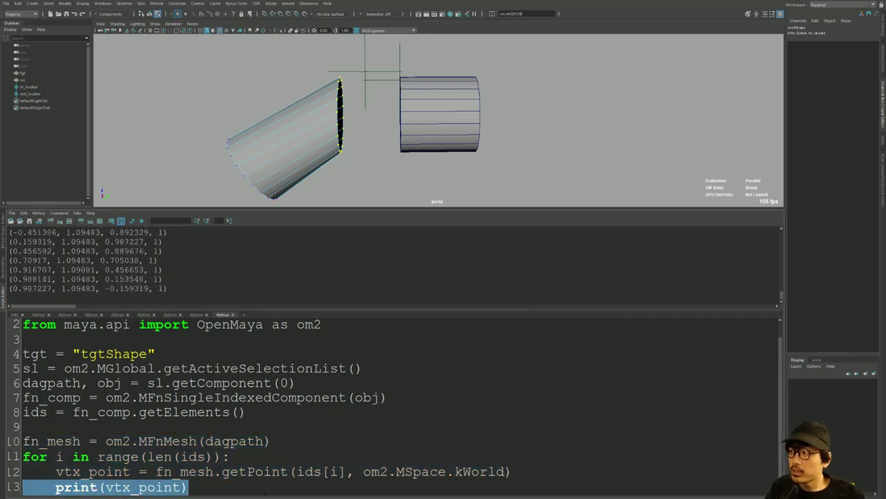
key("BackSpace")
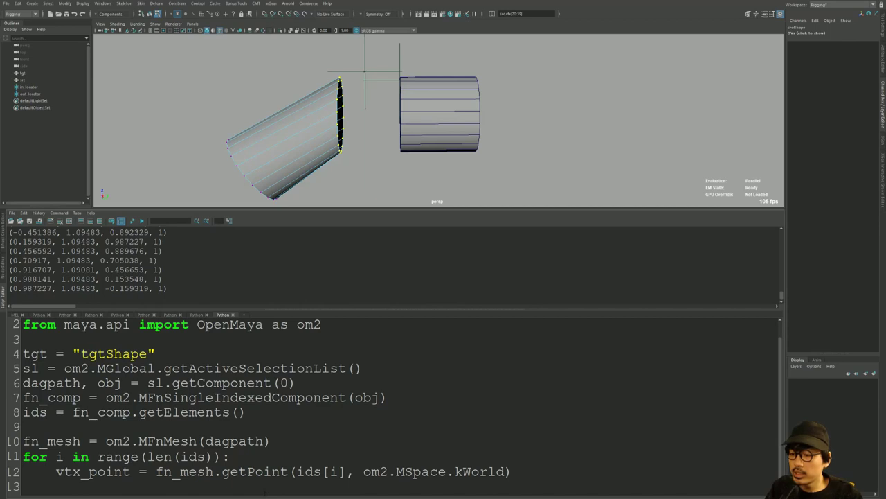
- Add closest_point = getClosestVertexPoint() on line 13, after checking the function's definition in the other Python tab
type("closest")
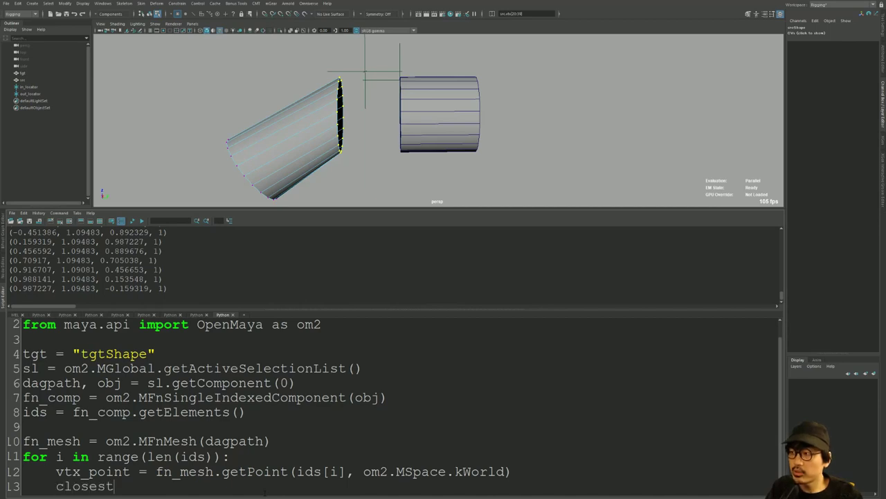
type("_point")
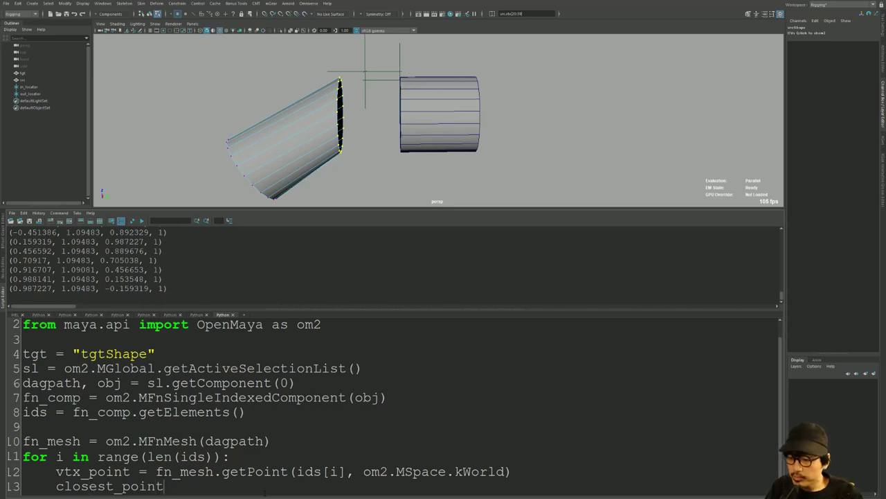
type(" =")
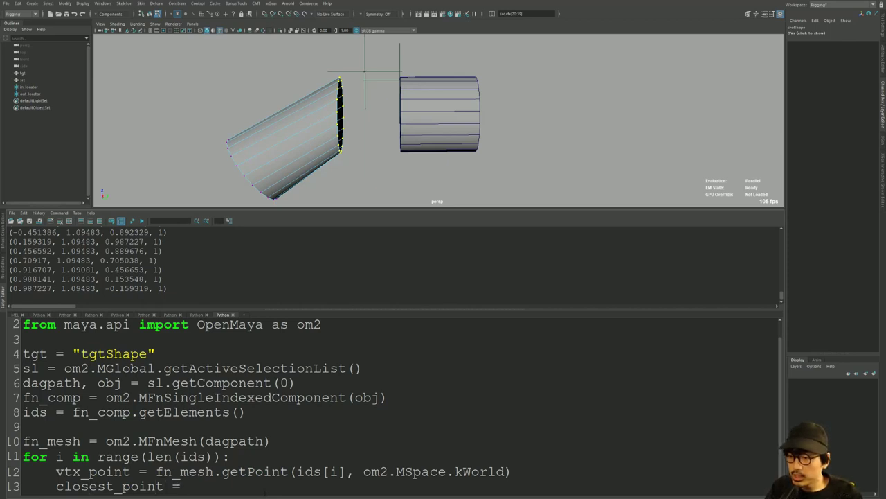
left_click(197, 315)
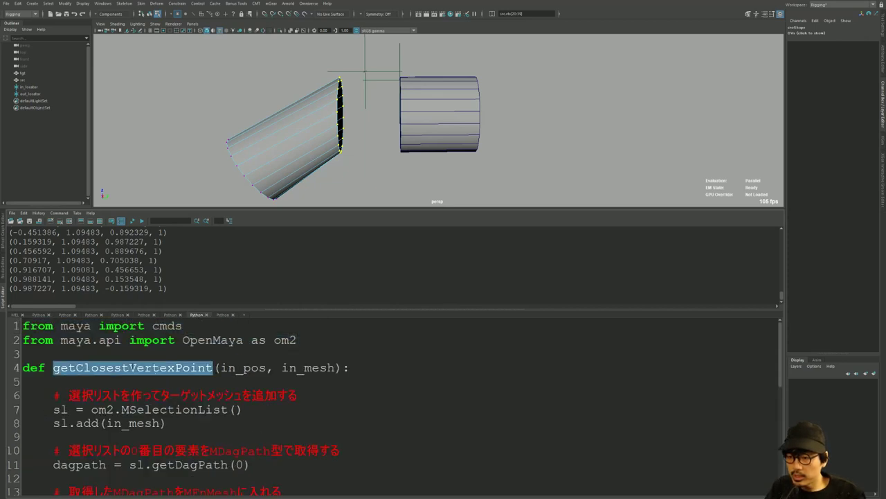
scroll(394, 406, "down", 1)
scroll(394, 406, "down", 1)
scroll(395, 407, "down", 1)
scroll(395, 406, "down", 1)
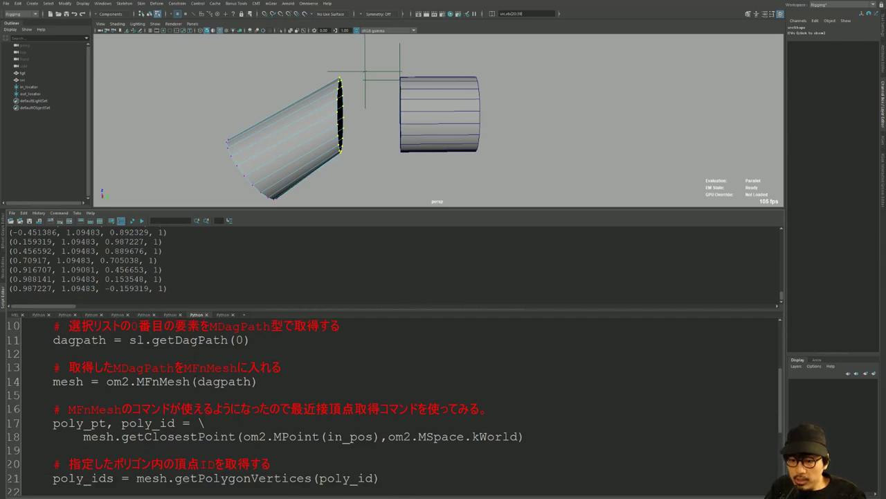
scroll(333, 434, "down", 1)
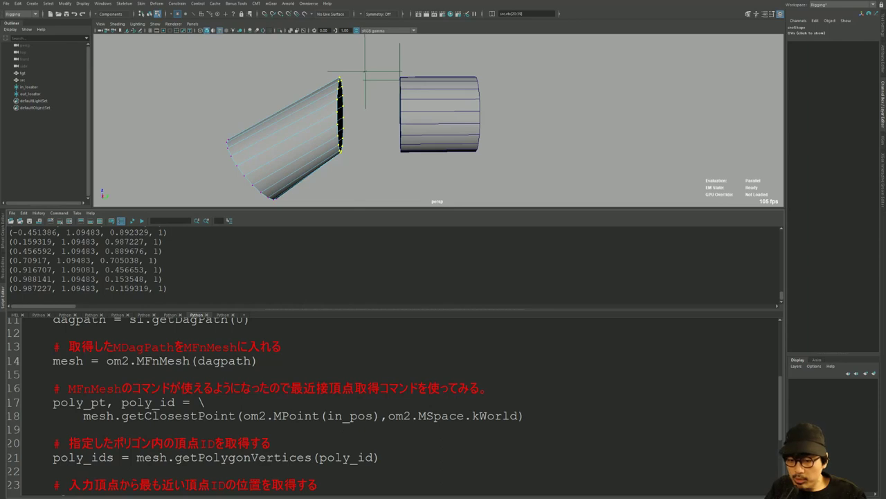
scroll(228, 388, "up", 3)
scroll(229, 387, "down", 2)
scroll(228, 388, "down", 1)
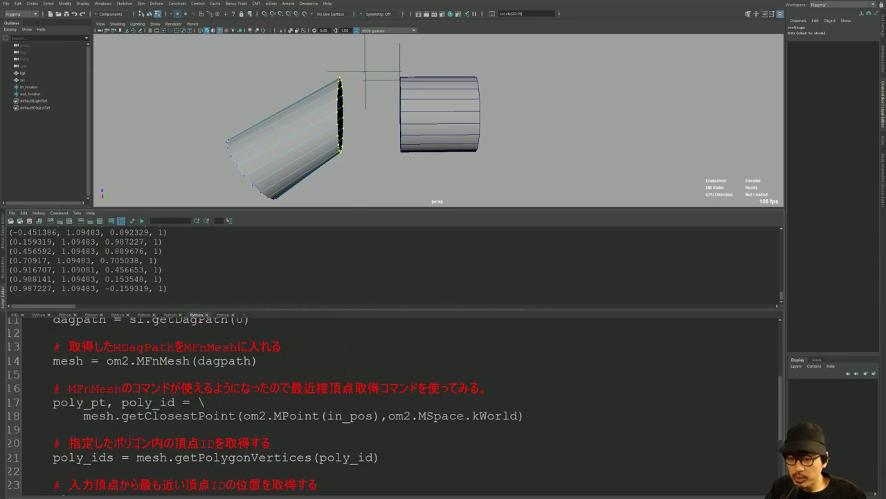
left_click(225, 316)
type("getClosestVertexPoint")
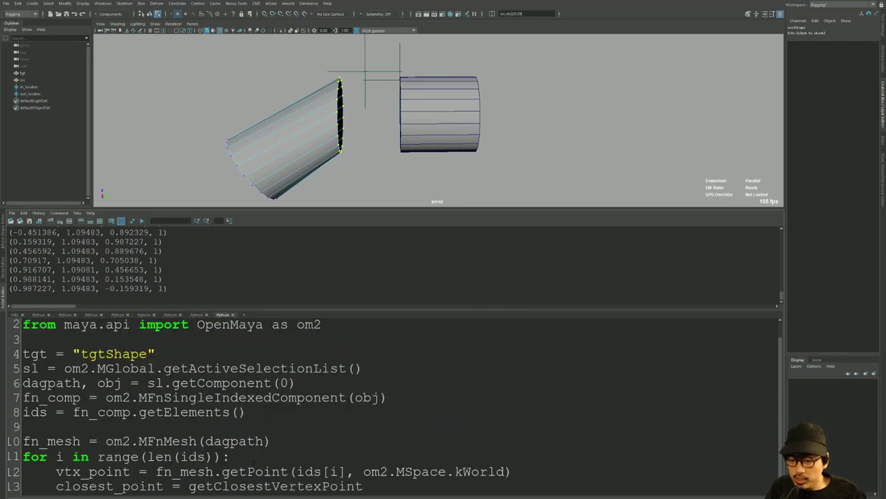
type("()")
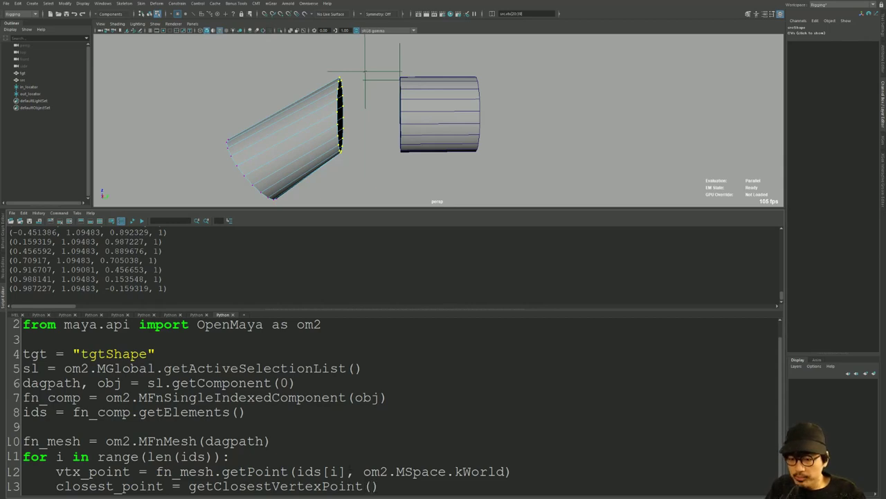
- Evaluate vtx_point to show the MPoint holding the last vertex's coordinates
left_click_drag(56, 471, 131, 472)
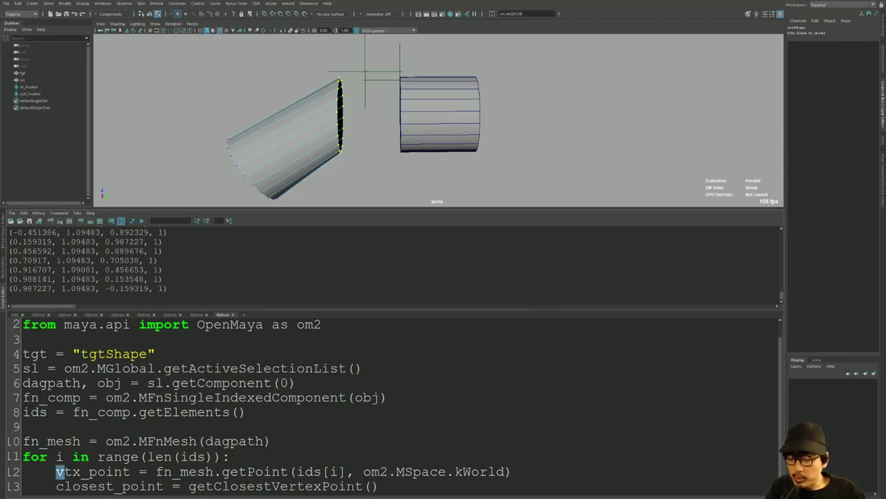
key("ctrl+Return")
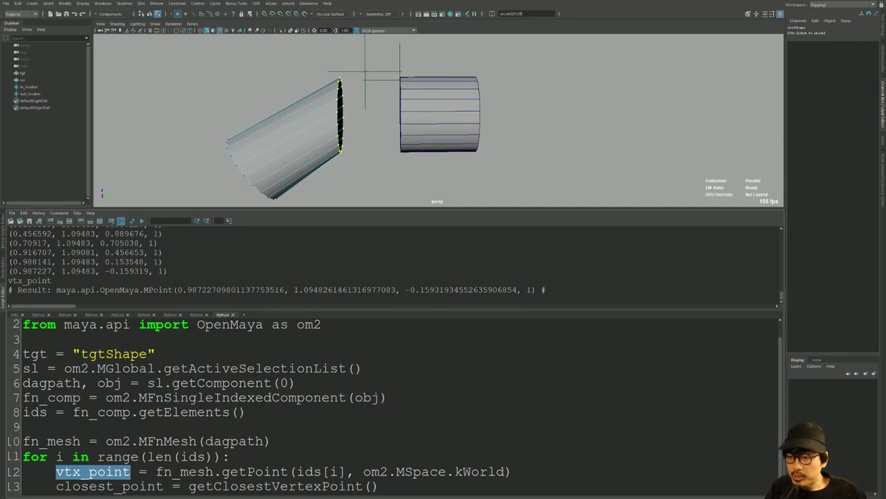
left_click_drag(177, 289, 518, 289)
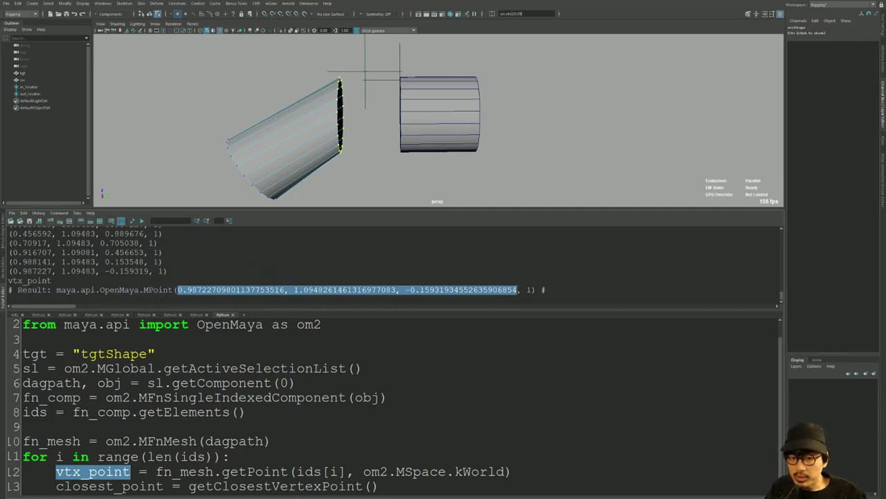
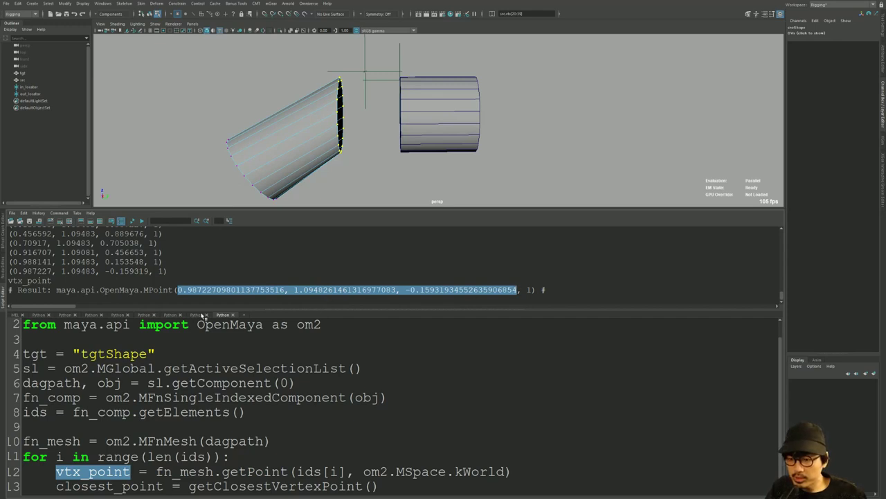
- Check om2.MPoint in the reference script, then fill in getClosestVertexPoint(vtx_point, tgt)
left_click(197, 315)
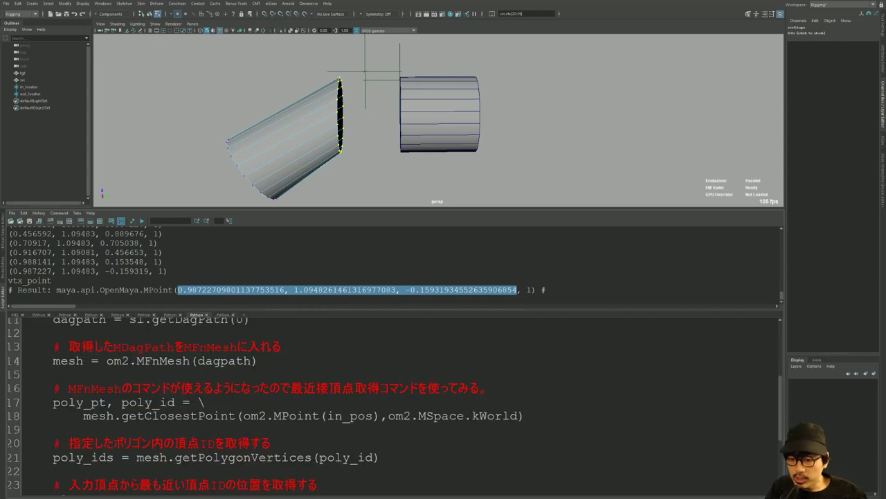
left_click_drag(243, 416, 320, 415)
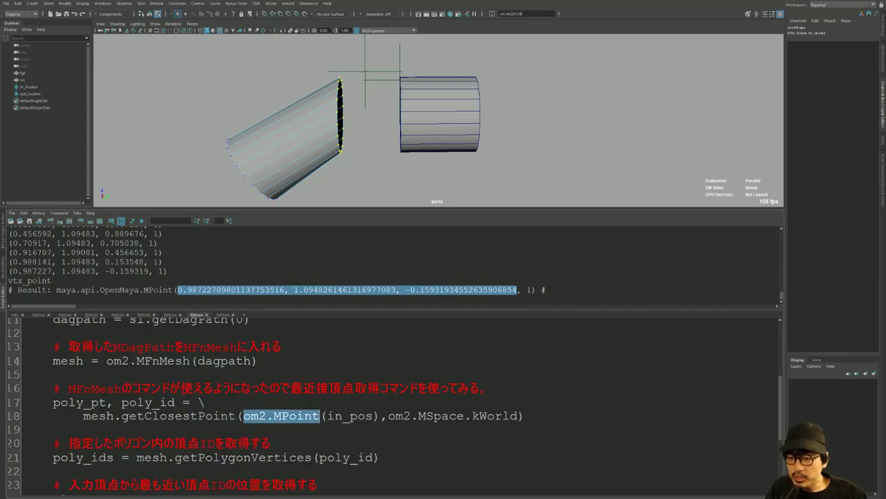
left_click(224, 315)
scroll(225, 320, "down", 1)
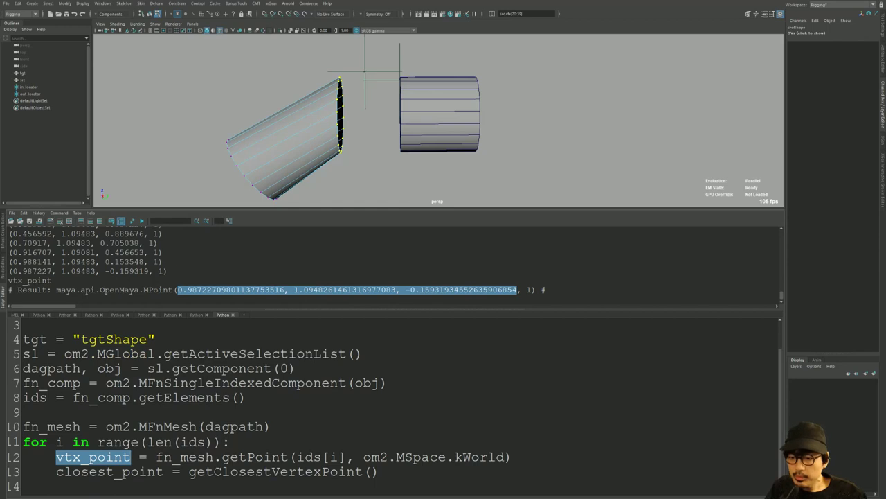
left_click(373, 472)
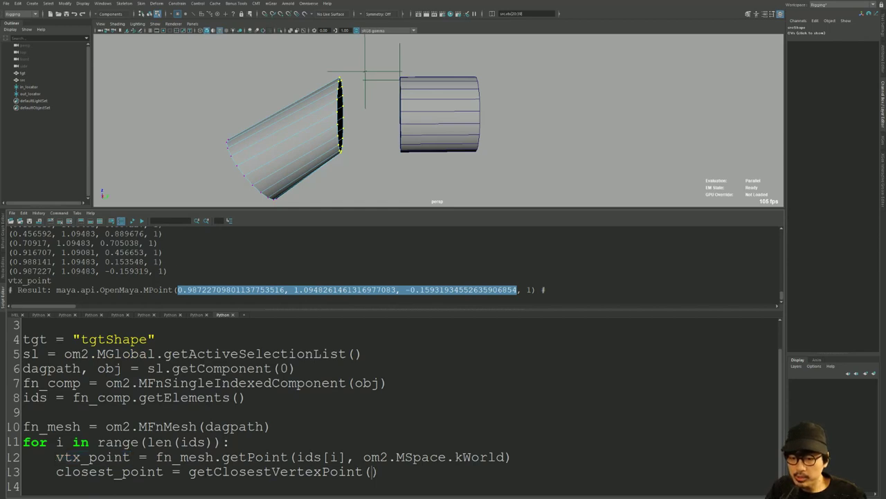
type("vtx_poin")
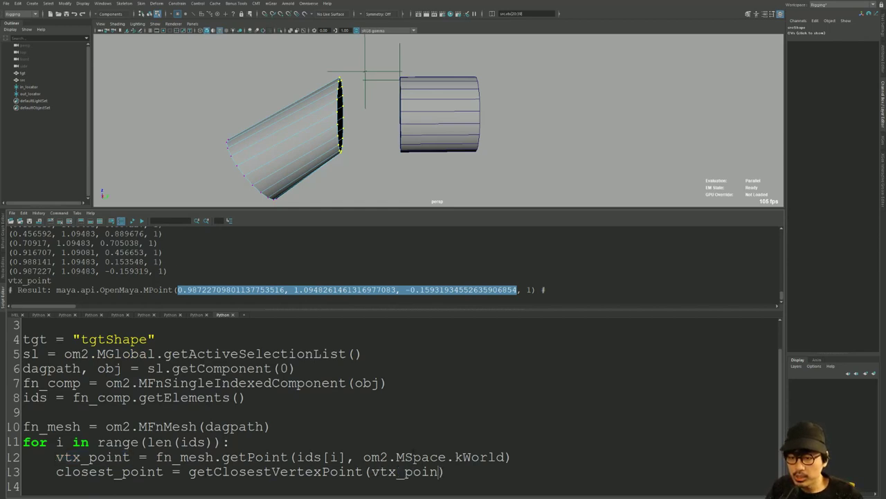
type("t_")
key("BackSpace")
type(", t")
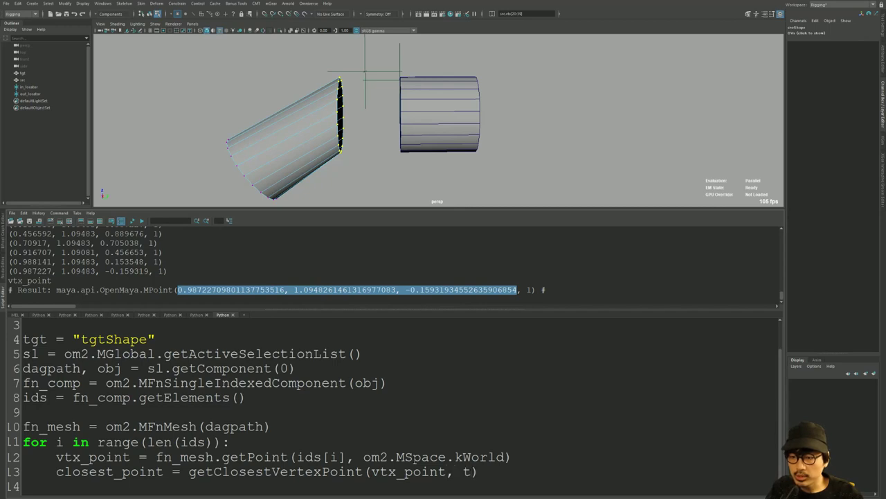
type("gt")
- Add print(closest_point) on line 14 and run lines 10–14 to list the closest points
left_click_drag(168, 338, 23, 339)
left_click(539, 484)
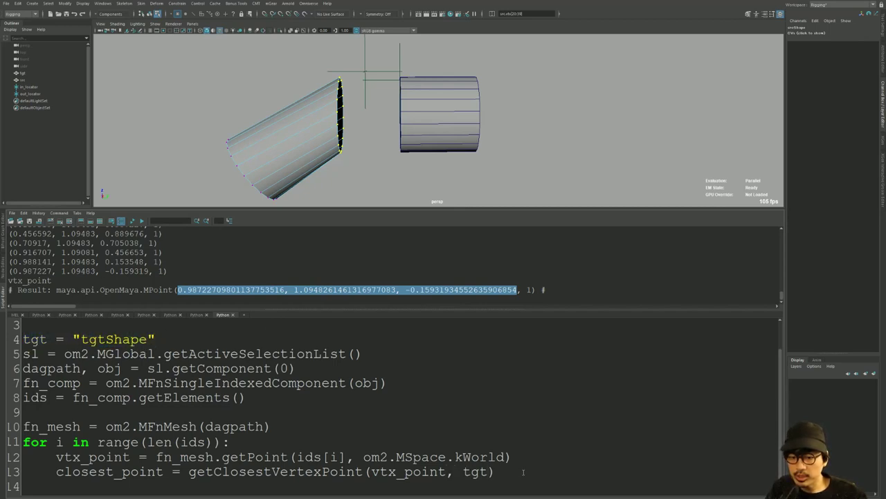
type("print(cl")
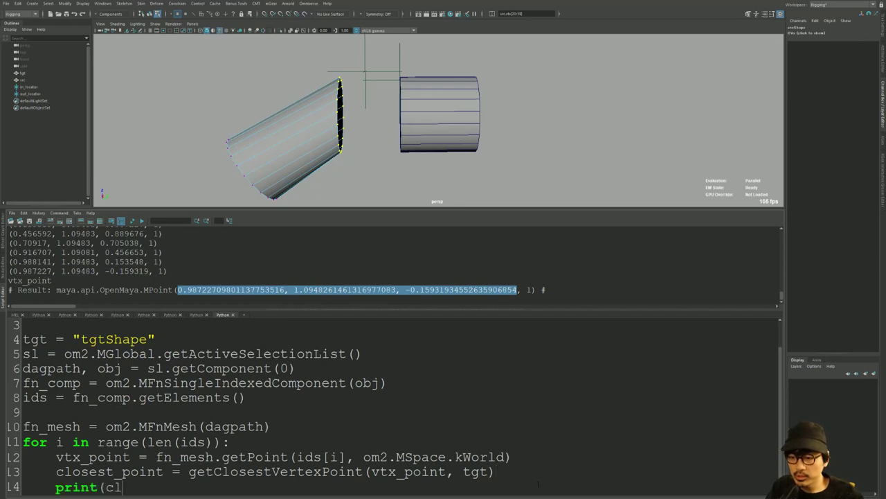
type("osest_point)")
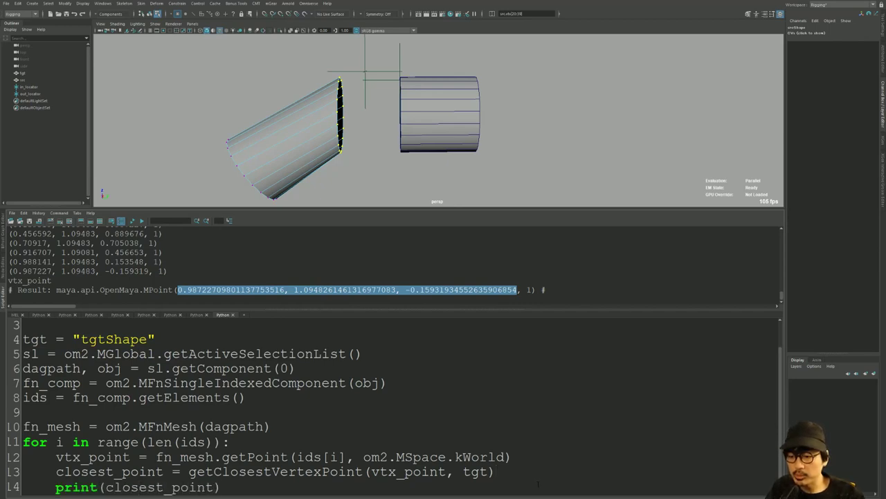
key("shift+Up")
key("shift+Up")
key("shift+Up")
key("shift+Up")
key("shift+Home")
key("ctrl+Return")
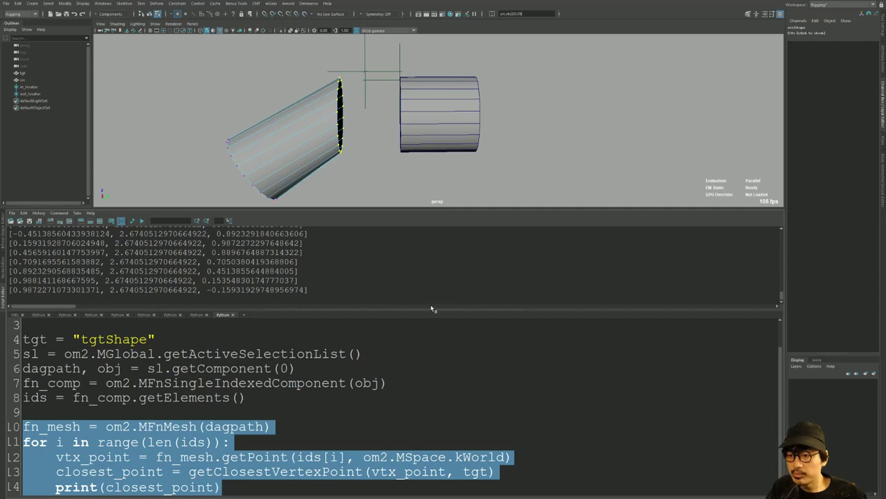
- Review the printed closest-point coordinates, then select the print(closest_point) line on line 14
scroll(158, 265, "up", 3)
scroll(158, 265, "up", 3)
scroll(158, 264, "up", 3)
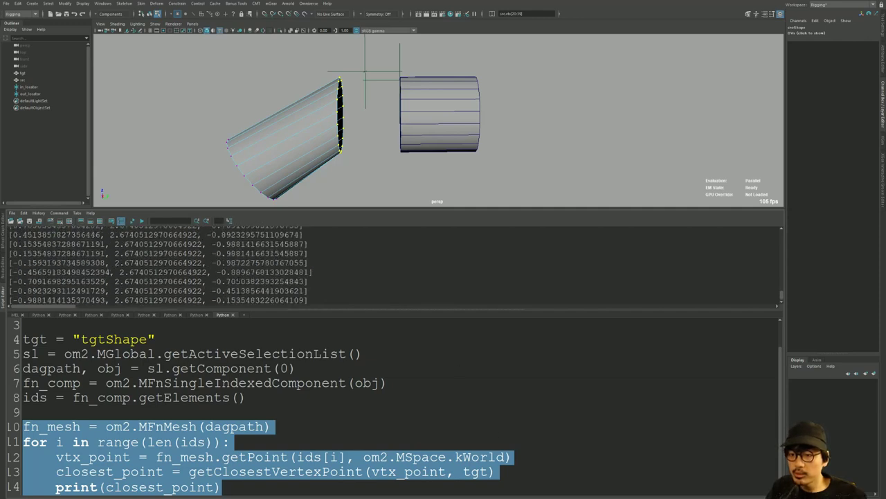
scroll(157, 265, "up", 3)
mouse_move(206, 277)
left_mouse_down()
mouse_move(266, 277)
mouse_move(277, 291)
left_mouse_up()
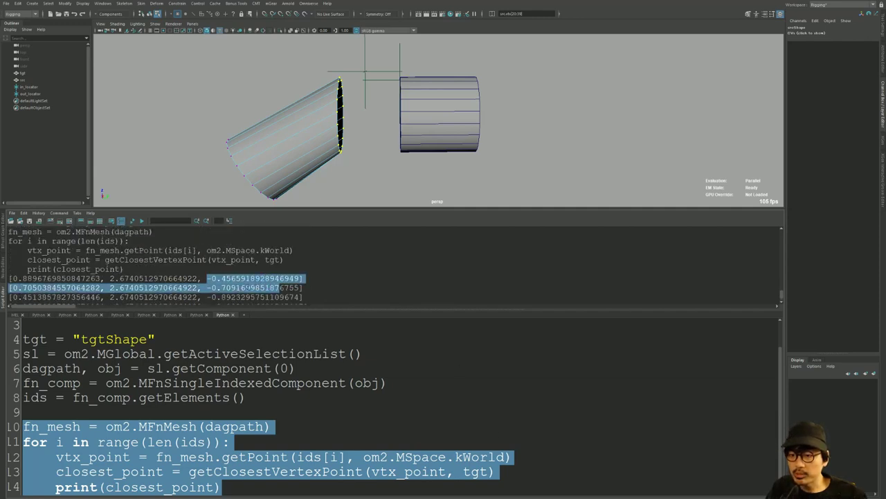
left_click(277, 291)
scroll(158, 264, "down", 2)
scroll(158, 264, "down", 3)
scroll(158, 265, "down", 3)
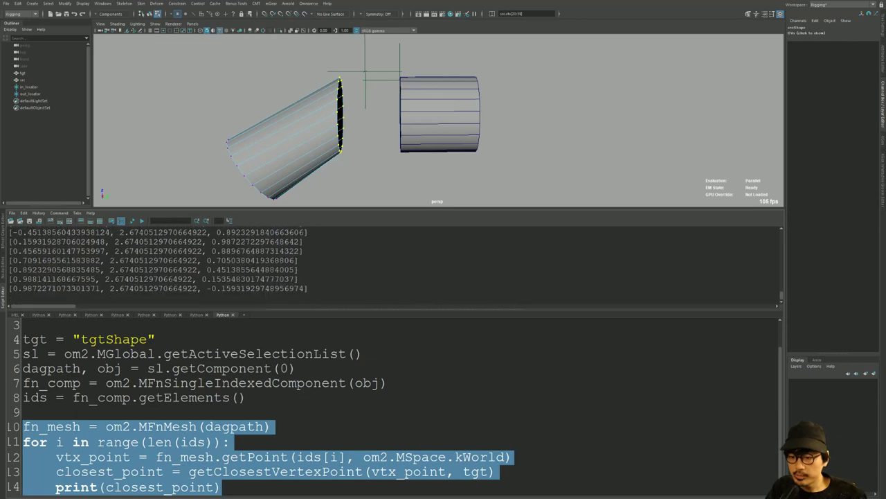
left_click(222, 487)
key("shift+Home")
- Replace the print line with cmds.xform("{0}.vtx[{1}]".format(dagpath.fullPathName())) and run fullPathName() to get |src|srcShape
key("BackSpace")
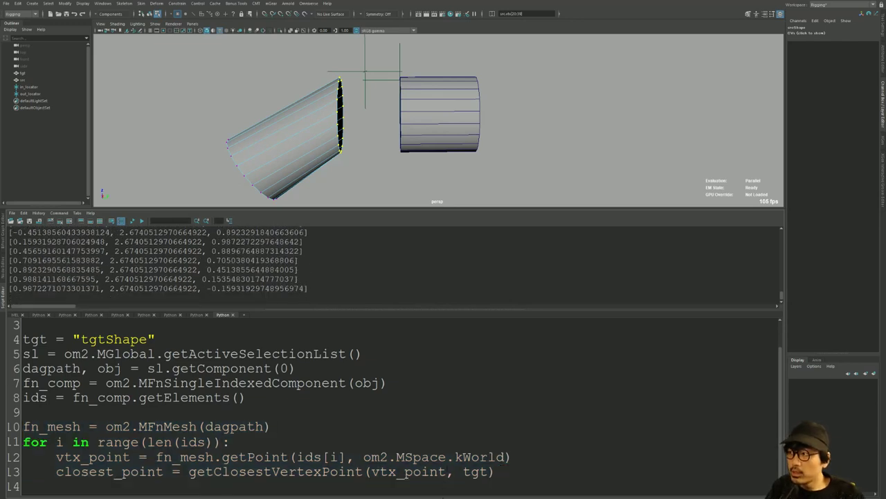
type("cmds")
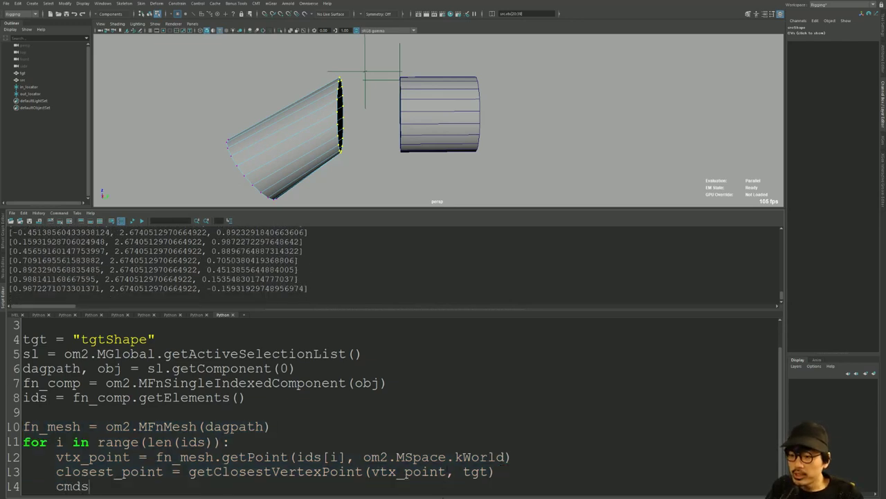
type(".xform(")
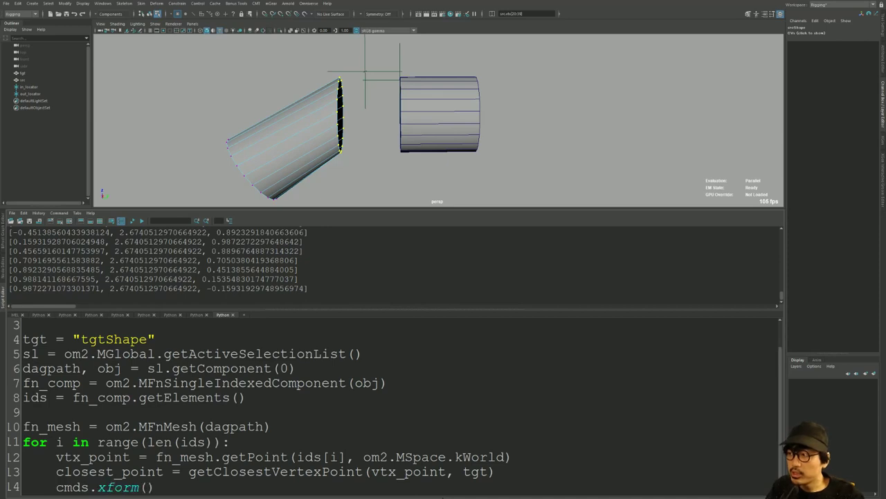
type("\"\"")
type("{}")
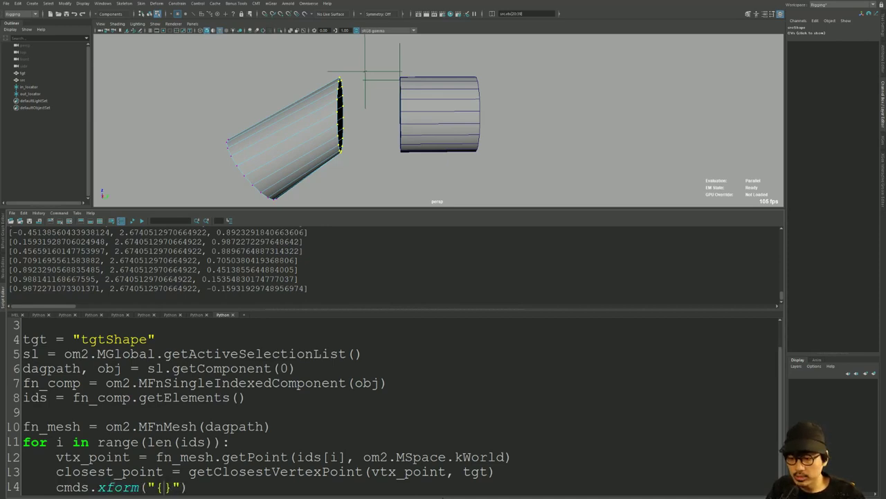
type("0")
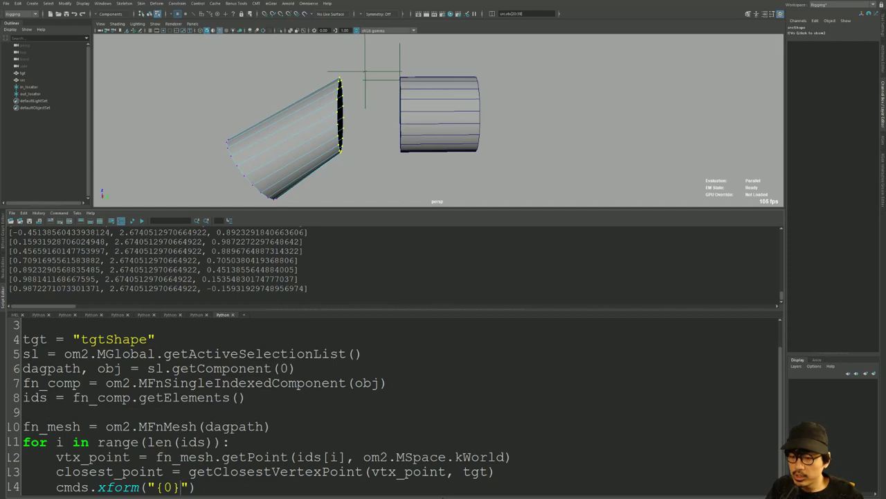
type(".vtx[]{")
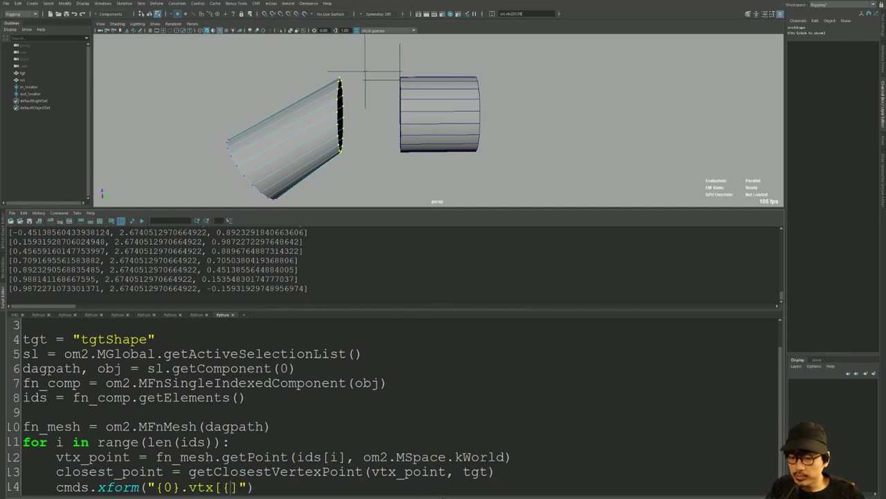
type("1}")
type(".fo")
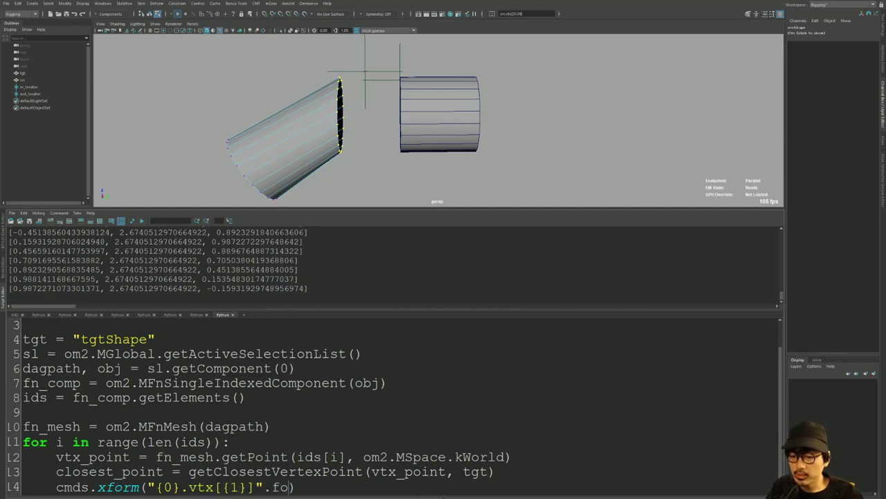
type("rmat()")
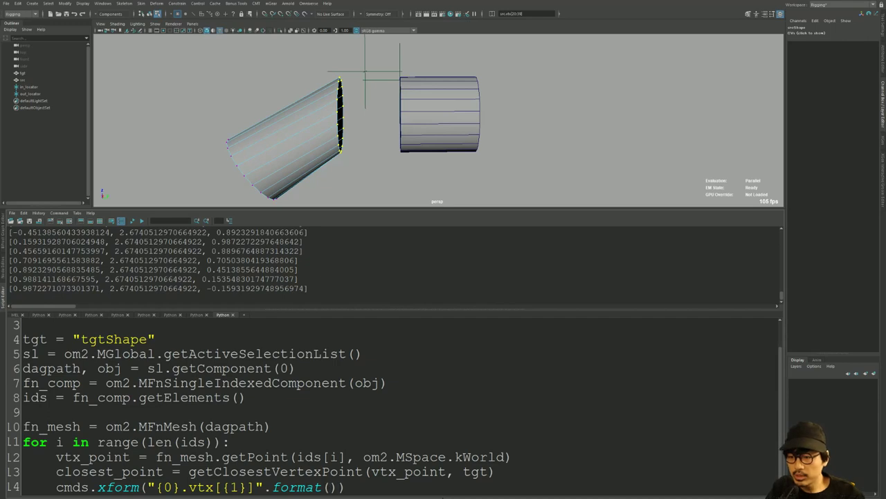
type("dag")
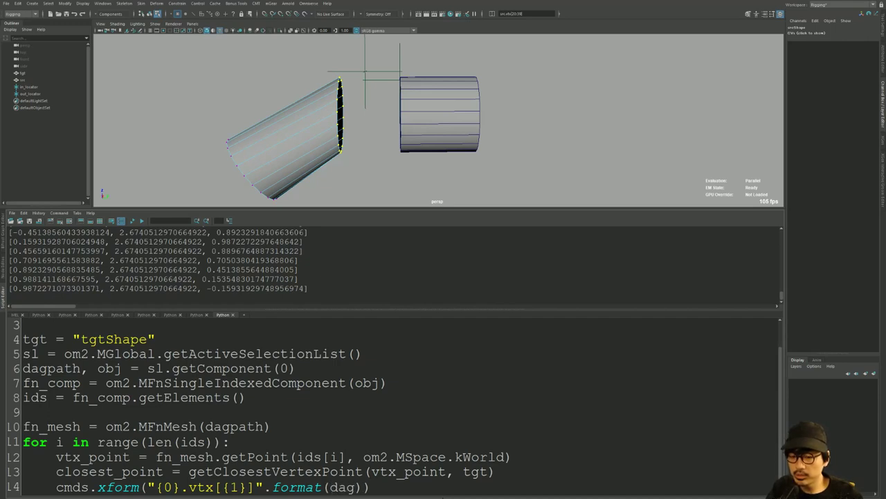
type("path.fullPathName")
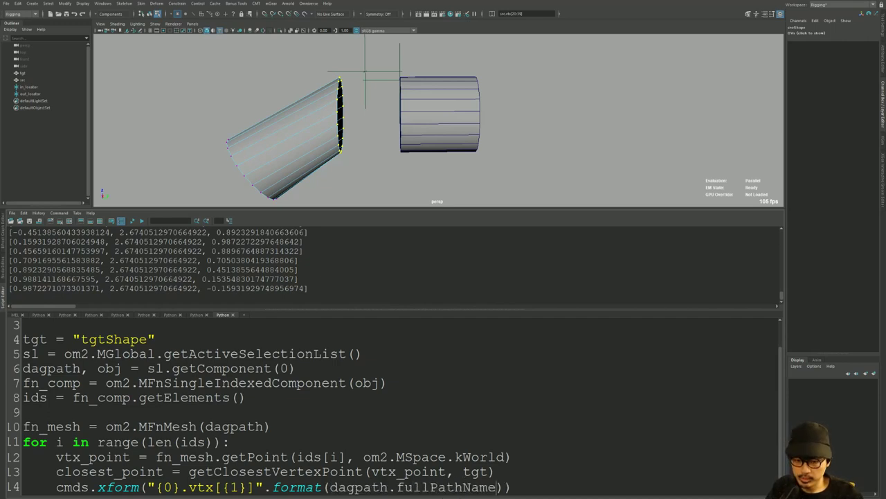
type("()")
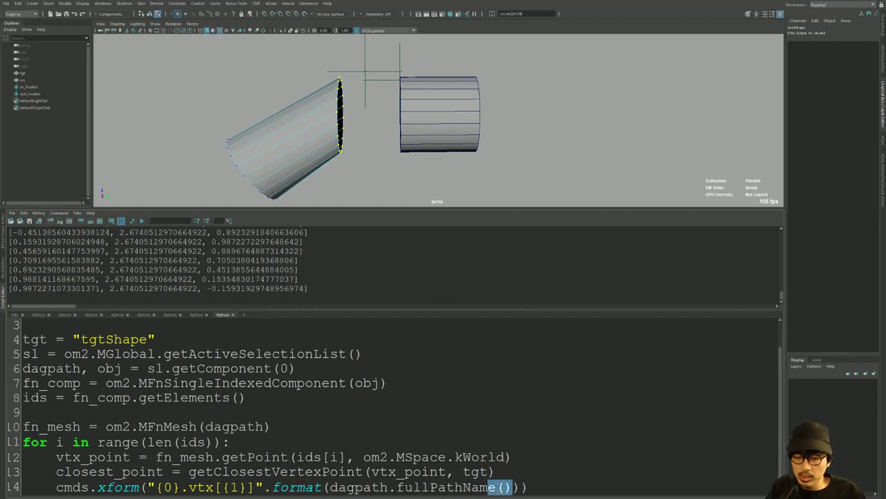
key("shift+Left")
key("shift+Left")
key("shift+Left")
key("shift+Left")
key("shift+Left")
key("shift+Left")
key("ctrl+Return")
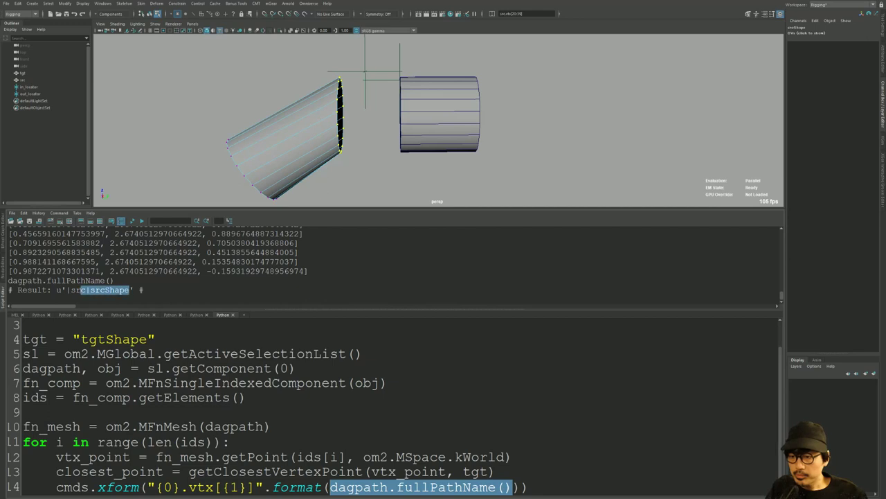
- Start a test line 16 from the copied |src|srcShape path with a .vtx[{1}] suffix, then strip the hard-coded path
mouse_move(131, 289)
left_mouse_down()
mouse_move(71, 289)
mouse_move(130, 290)
left_mouse_up()
key("ctrl+c")
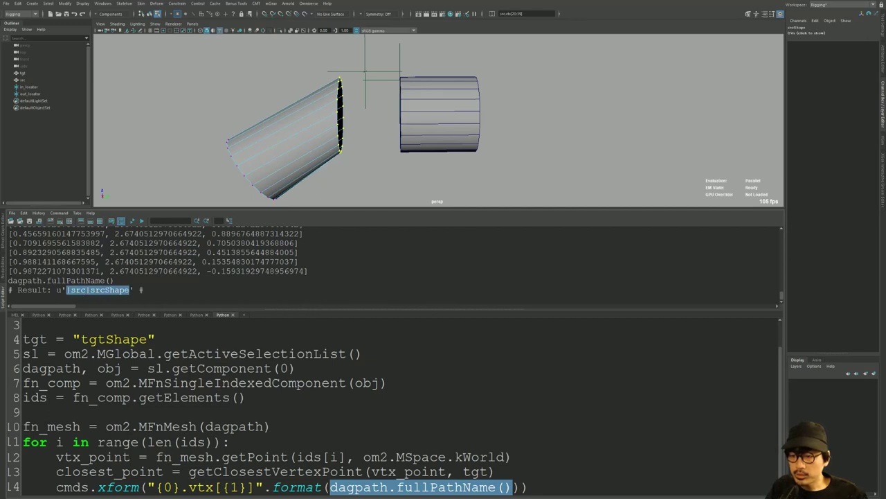
left_click(530, 487)
key("Return")
key("Return")
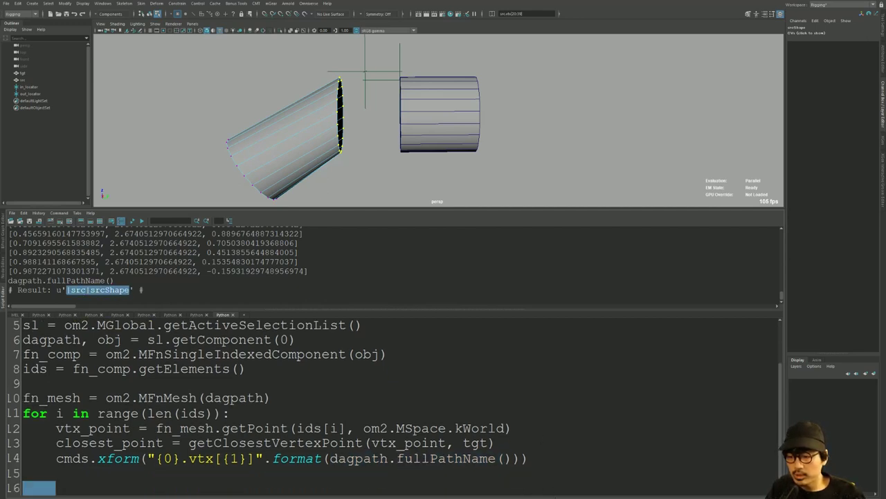
key("ctrl+v")
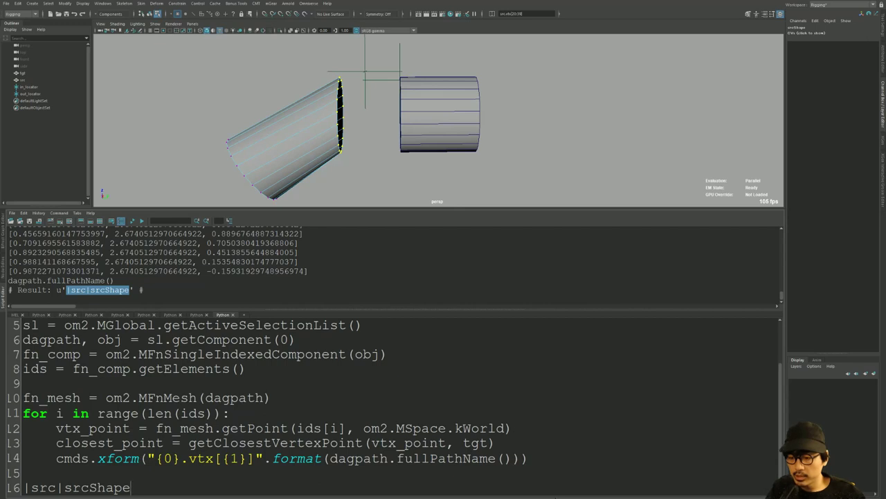
key("Home")
type("\"")
key("End")
type("\"")
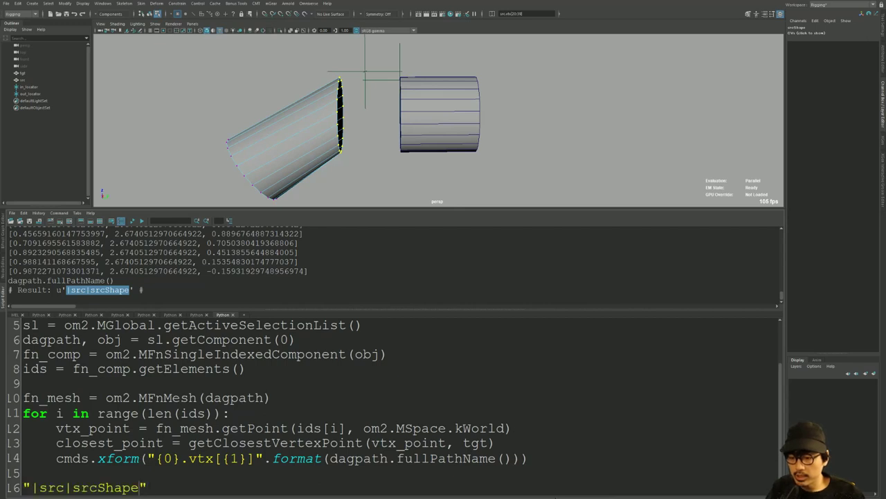
type(".vtx[]")
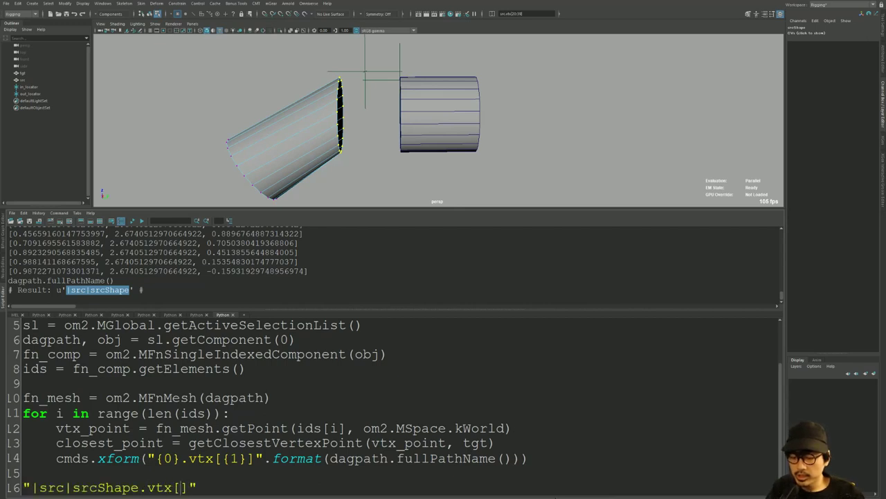
type("{}")
key("BackSpace")
key("BackSpace")
type("4")
key("BackSpace")
type("36")
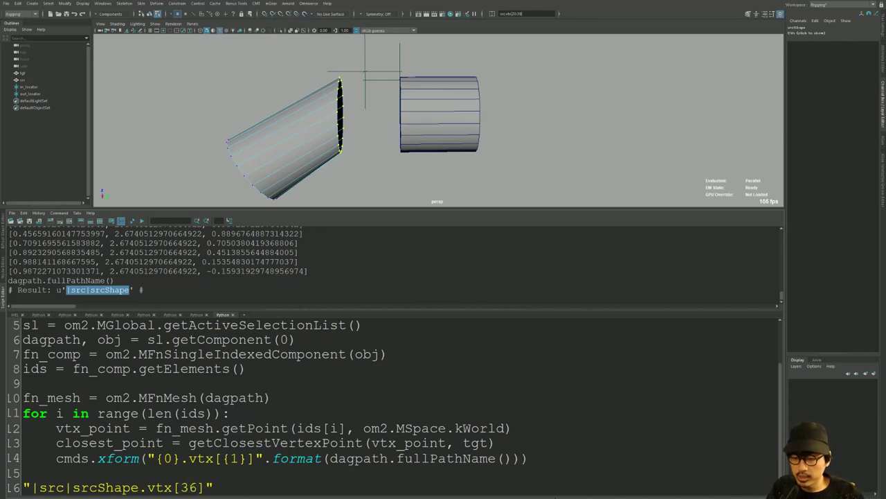
key("BackSpace")
key("BackSpace")
type("{}1")
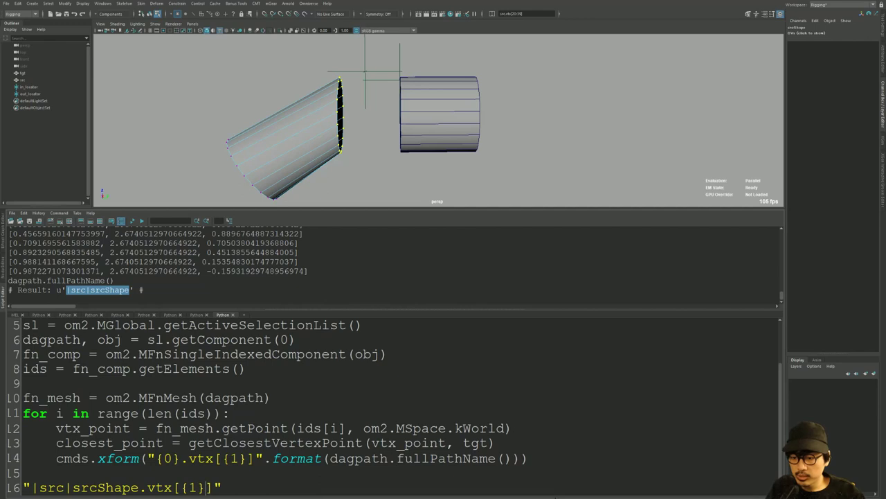
key("shift+Right")
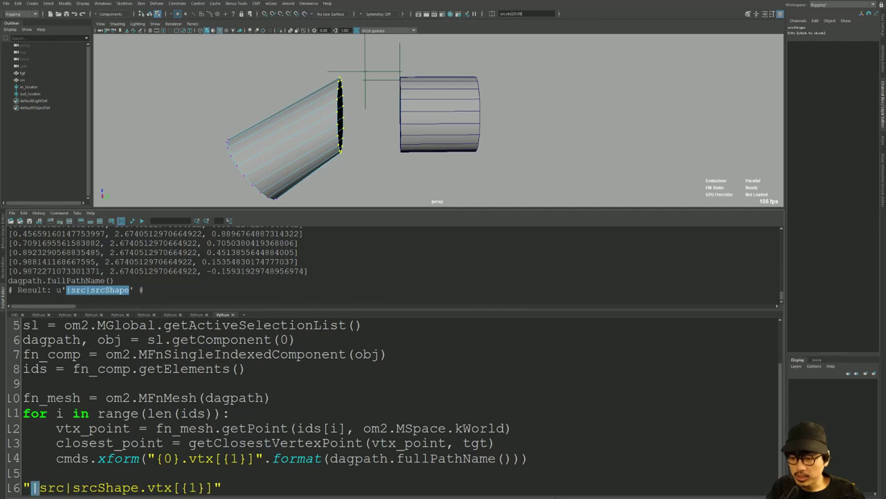
key("shift+Right")
key("shift+Right")
key("shift+Right")
key("shift+Right")
key("shift+Right")
key("shift+Right")
key("BackSpace")
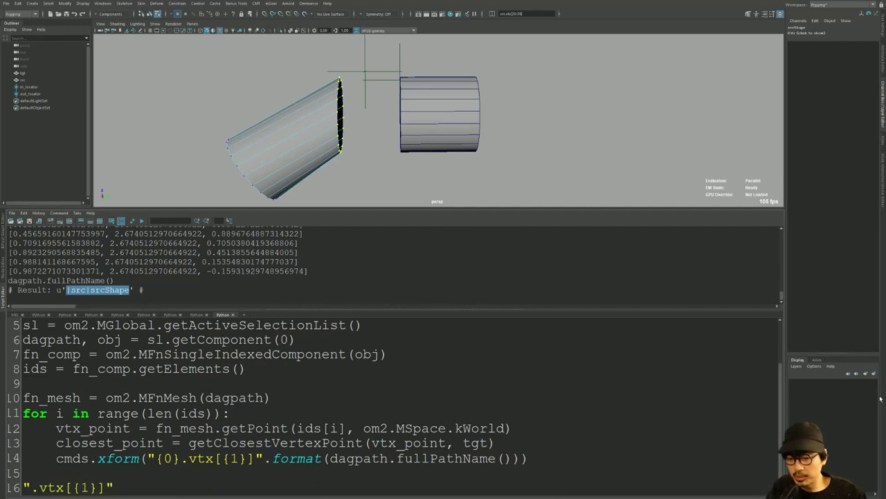
- Turn line 16 into a "{0}.vtx[{1}]" template matching line 14's arguments and append .format()
double_click(296, 457)
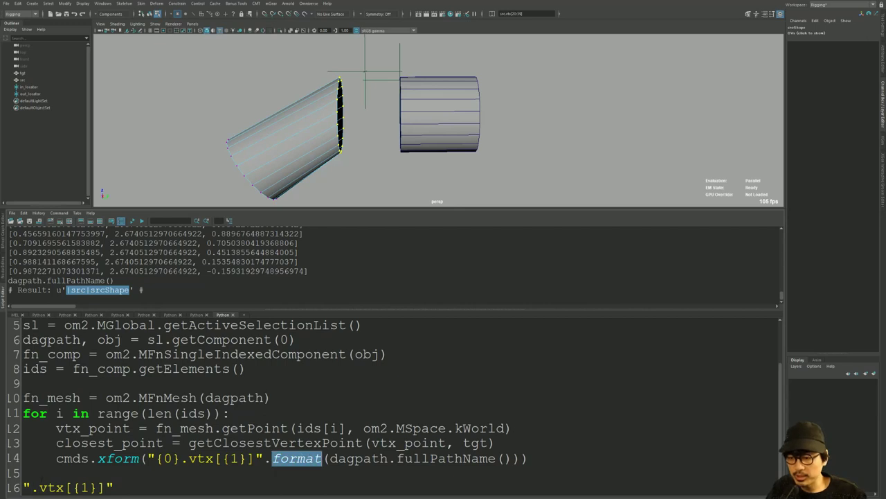
left_click(28, 486)
type("{0")
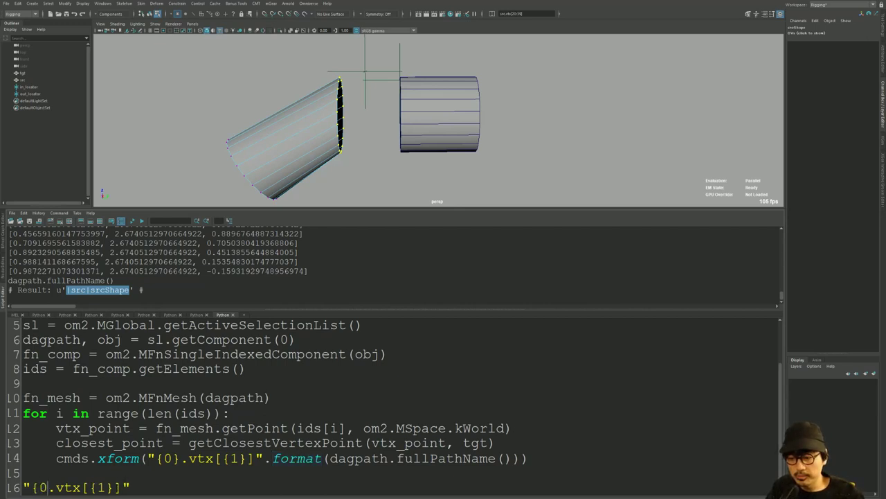
type("}")
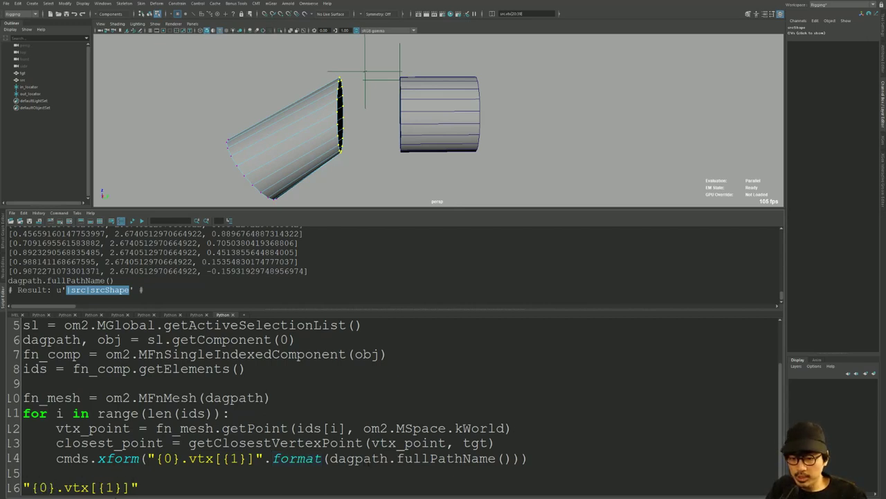
mouse_move(329, 458)
left_mouse_down()
mouse_move(531, 458)
mouse_move(512, 459)
left_mouse_up()
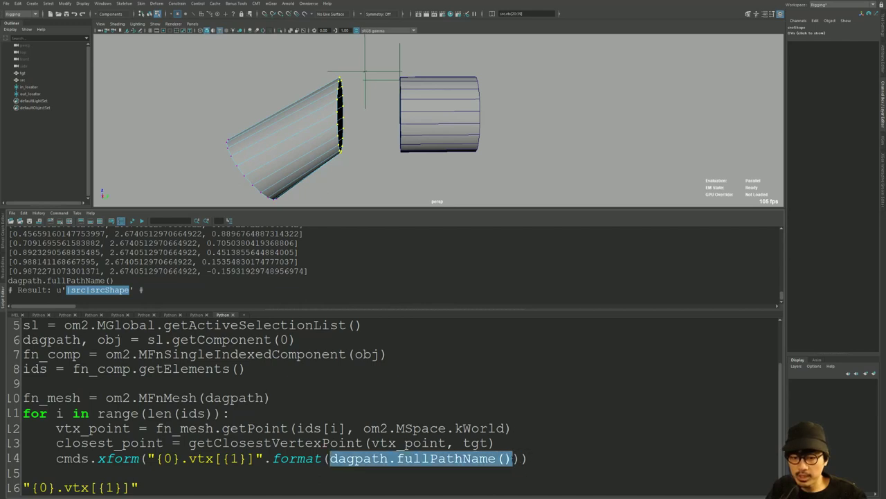
left_click_drag(31, 487, 50, 487)
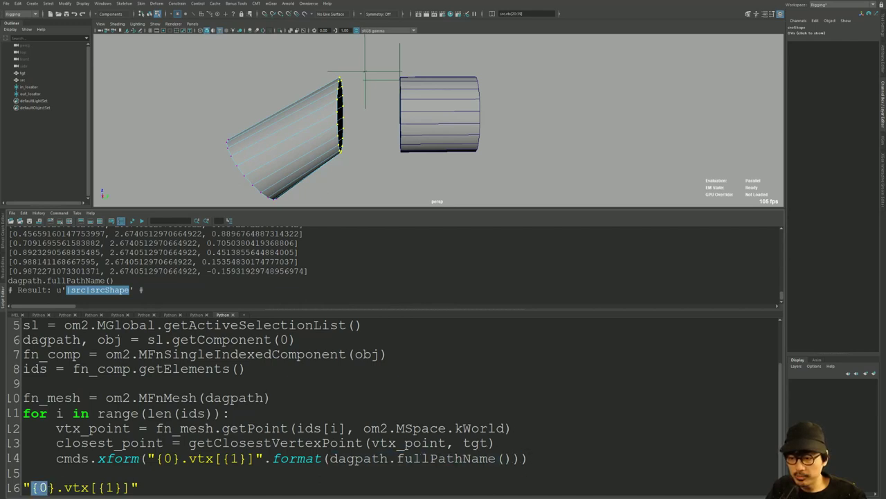
left_click(41, 487)
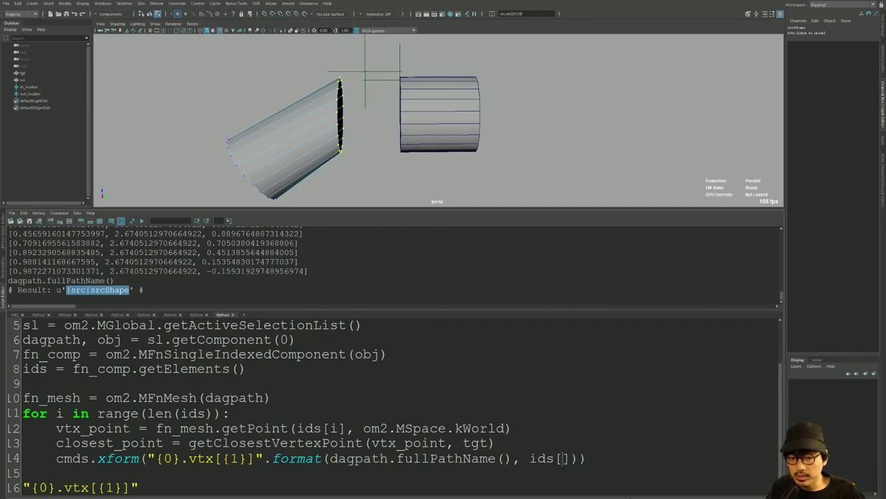
key("shift+Left")
key("shift+Left")
key("shift+Left")
key("shift+Left")
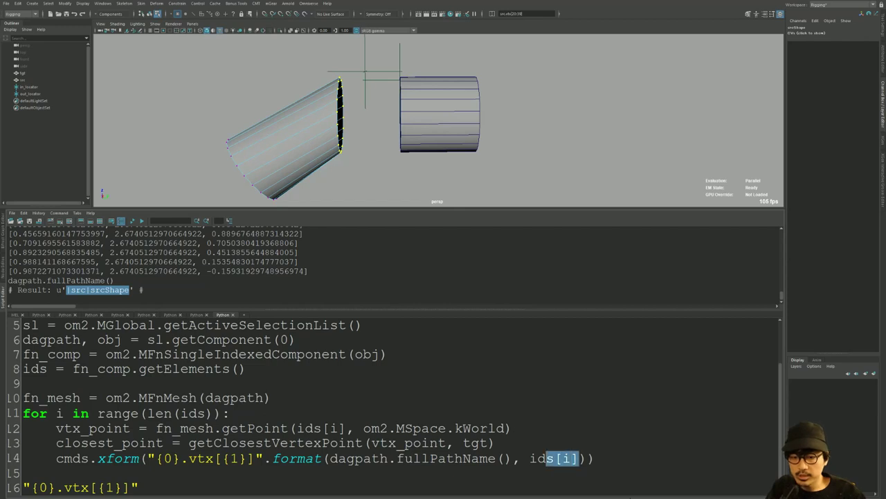
key("shift+Left")
key("shift+Left")
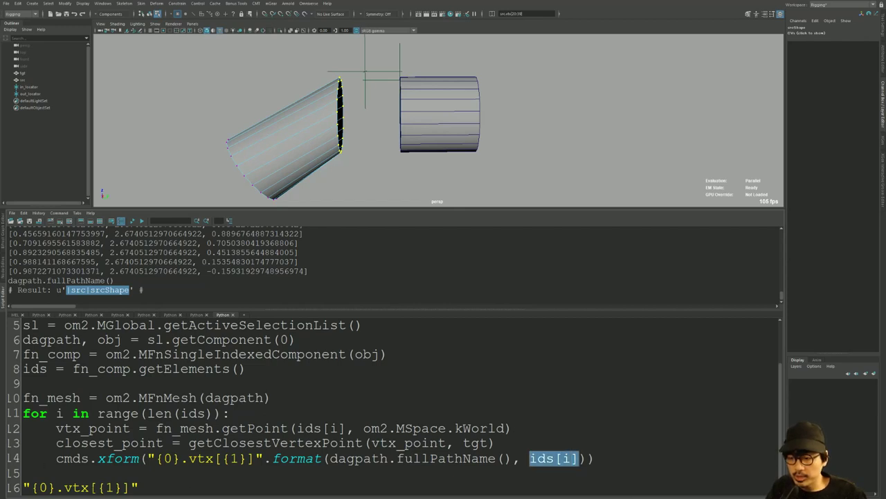
left_click_drag(97, 487, 118, 488)
left_click(161, 487)
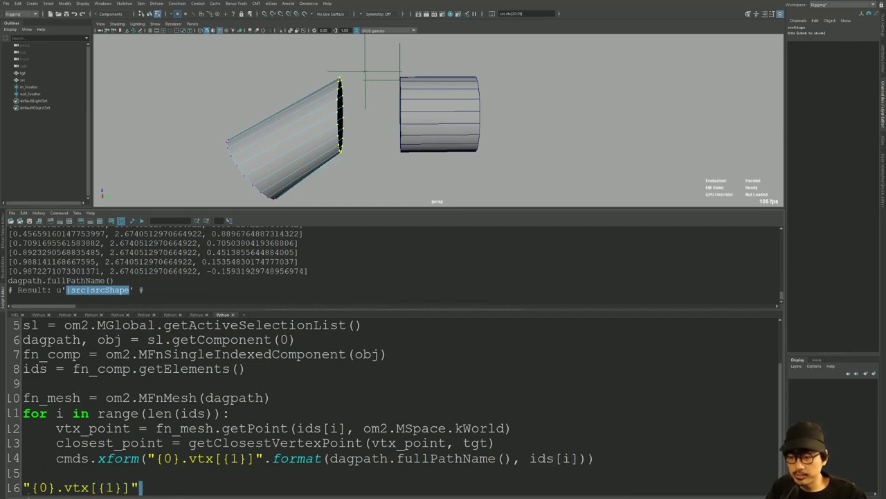
key("Return")
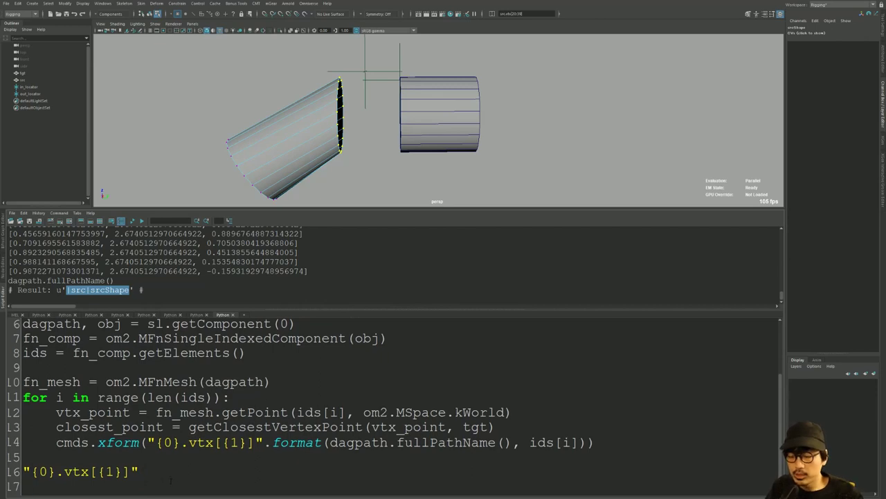
type(".format()")
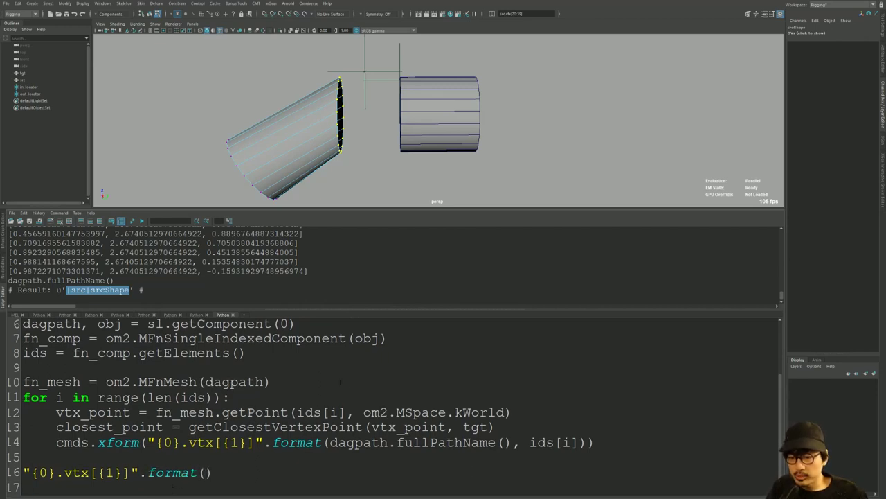
- Pass dagpath.fullPathName() and ids[i] into the test format, confirm |src|srcShape.vtx[39], then delete the test line
left_click_drag(329, 441, 579, 441)
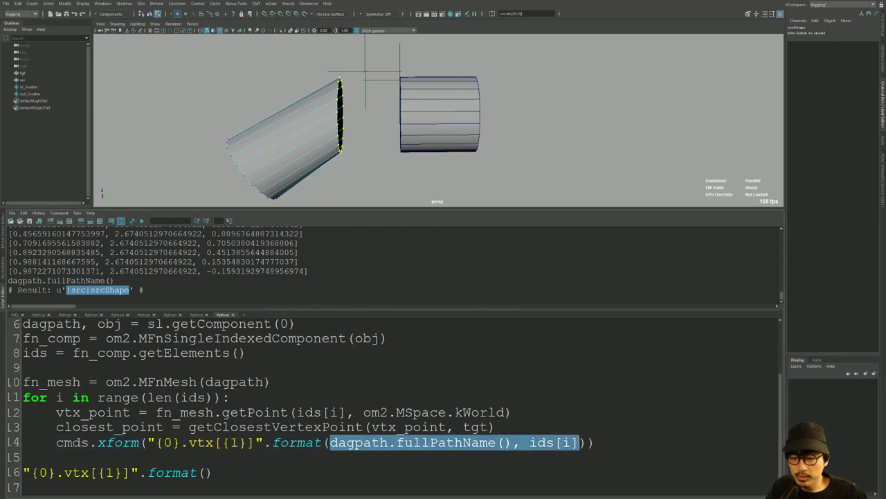
key("ctrl+c")
left_click(209, 473)
key("ctrl+v")
triple_click(219, 474)
key("ctrl+Return")
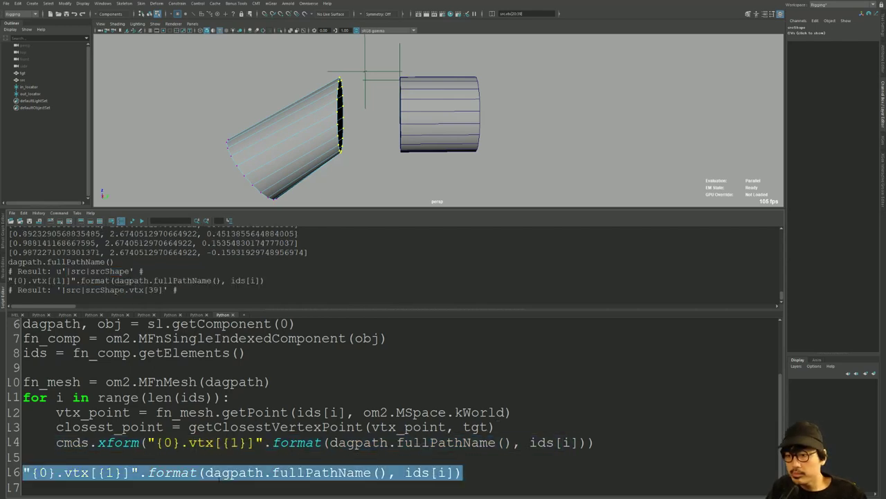
left_click_drag(66, 289, 159, 289)
left_click(480, 475)
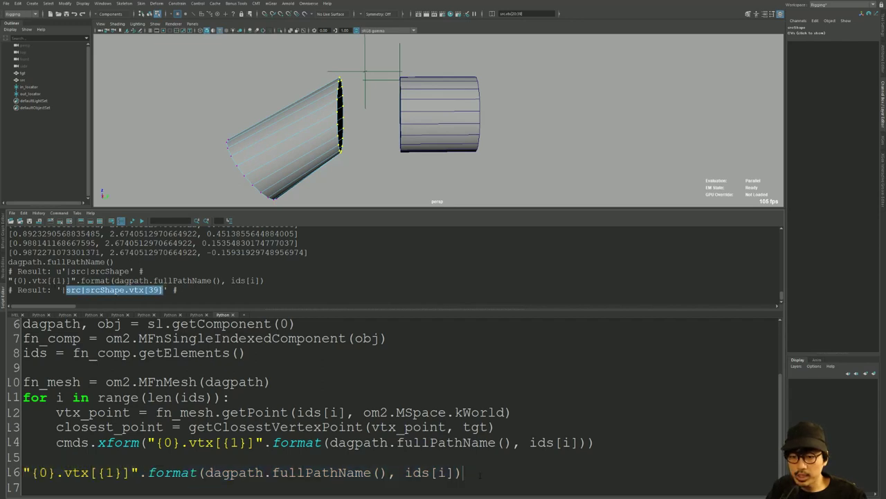
triple_click(480, 474)
key("BackSpace")
key("BackSpace")
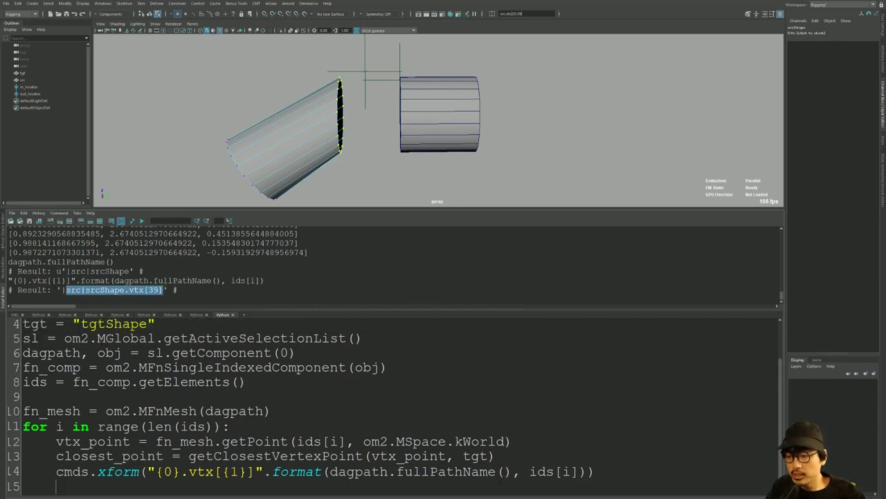
- Finish the xform with t=closest_point, ws=True and run the whole script to snap the src vertices
key("BackSpace")
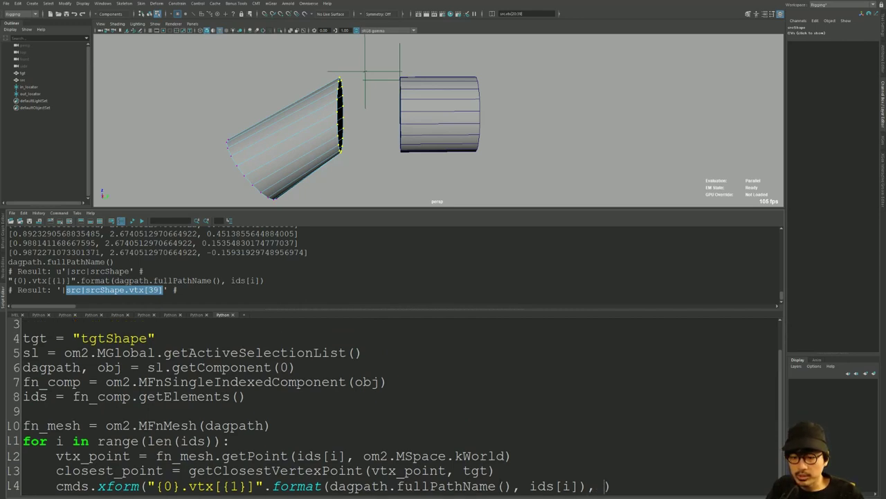
type("t=closest_poi")
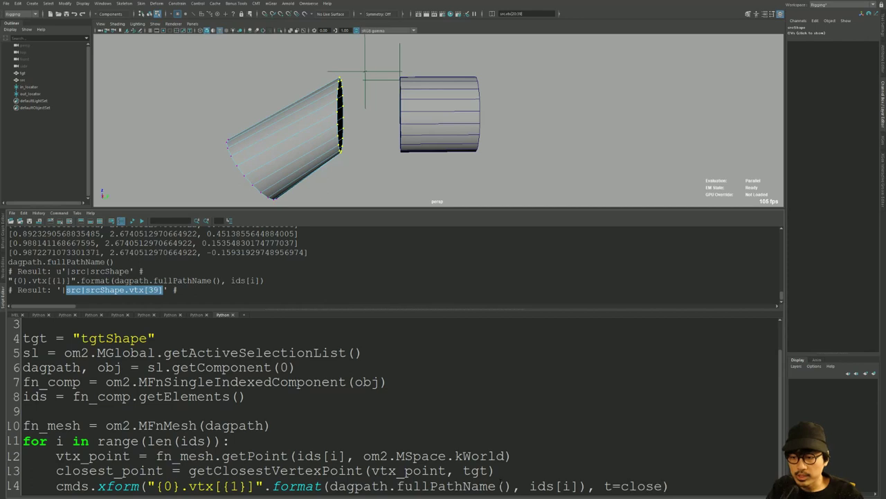
type("nt, ")
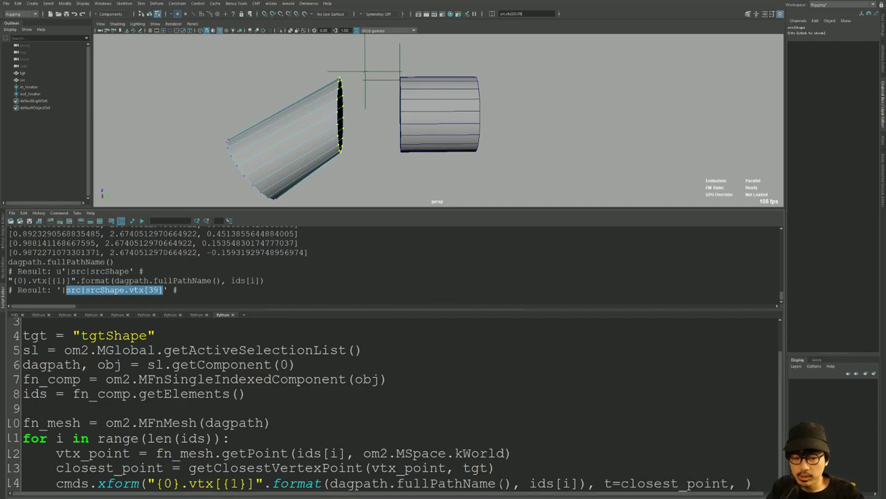
type("ws=True")
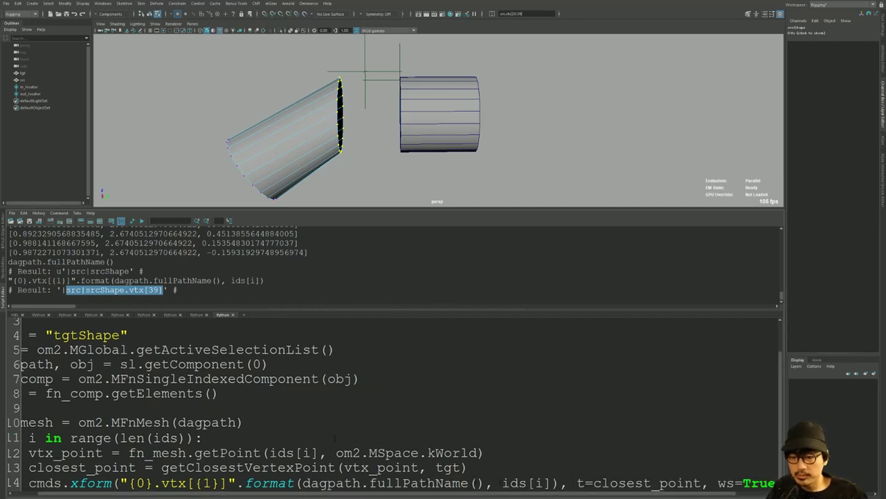
scroll(334, 437, "down", 1, "ctrl")
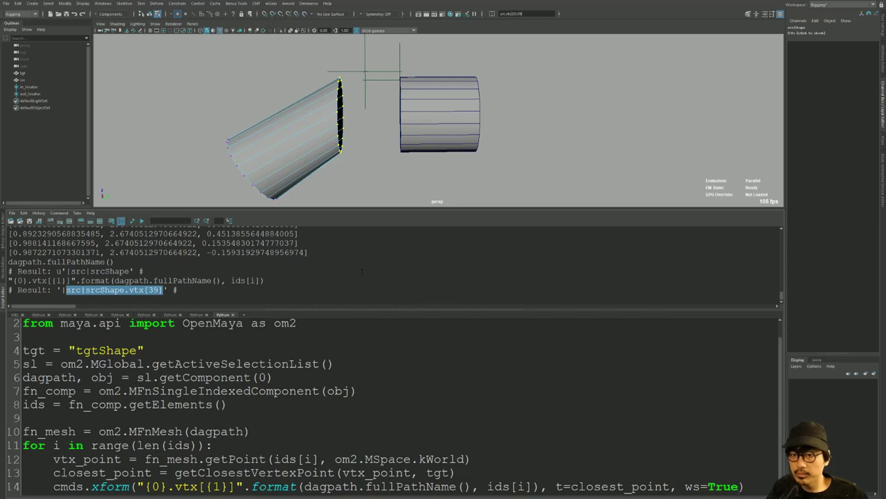
left_click_drag(23, 364, 112, 378)
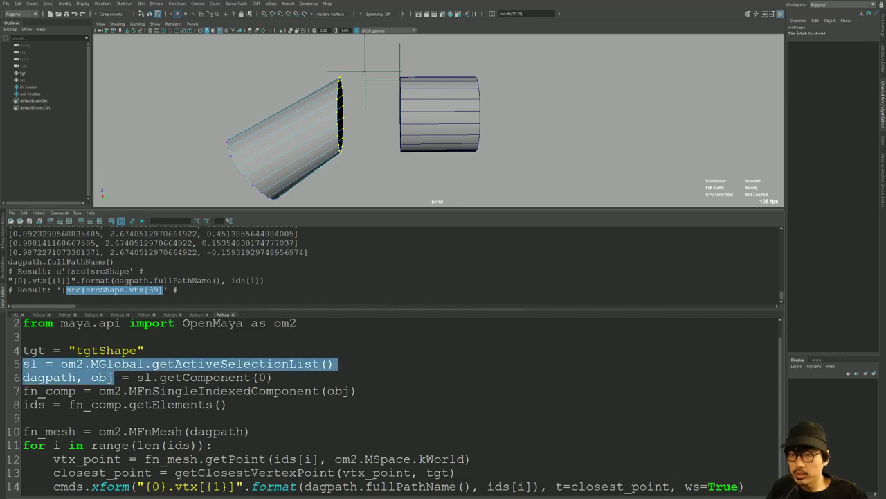
key("ctrl+a")
key("ctrl+Return")
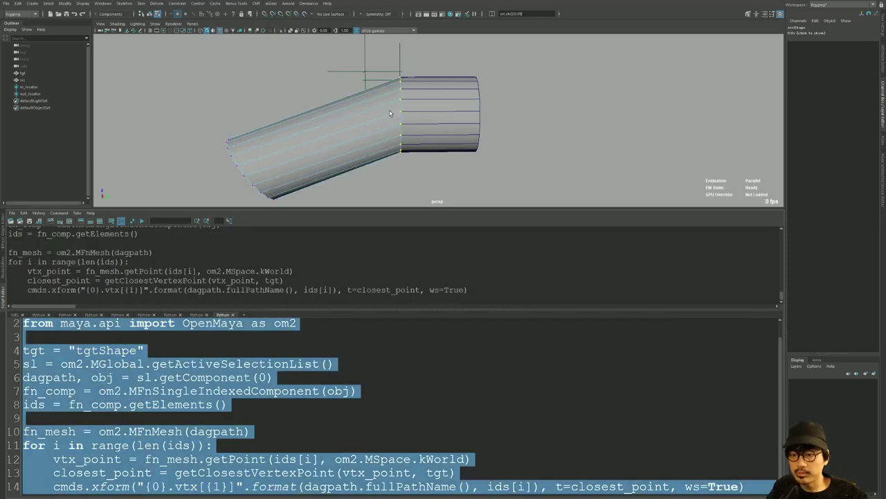
- Orbit around the two cylinder halves and select the whole src mesh
left_click_drag(390, 113, 418, 103, "alt")
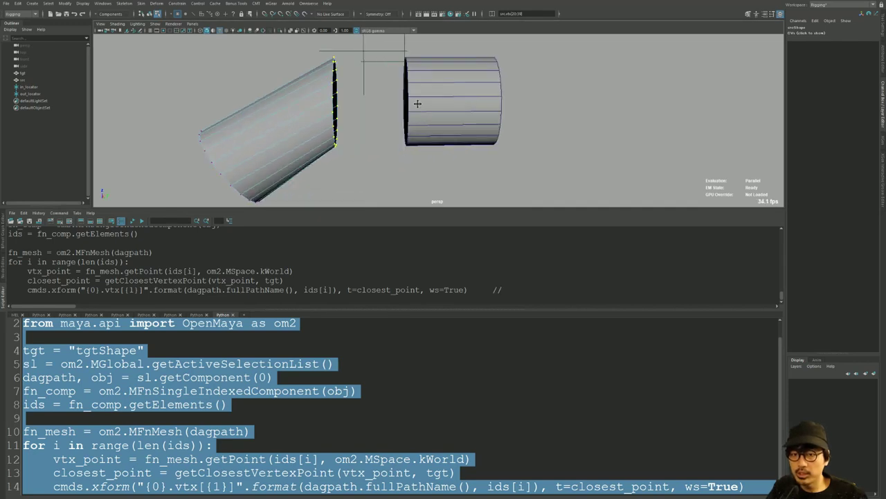
left_click_drag(417, 103, 354, 107, "alt")
left_click(354, 107)
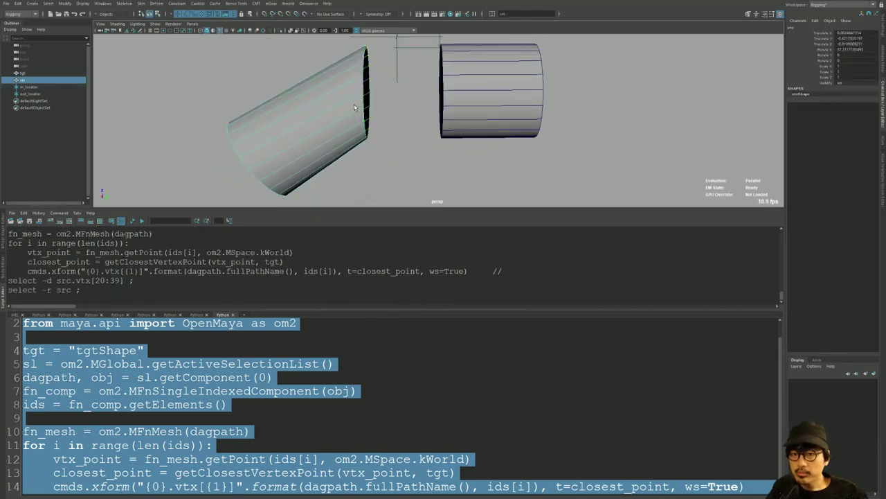
scroll(354, 107, "down", 2)
- Compare against the short vtxs script, return to the OpenMaya script, and reselect the src mesh
left_click(197, 314)
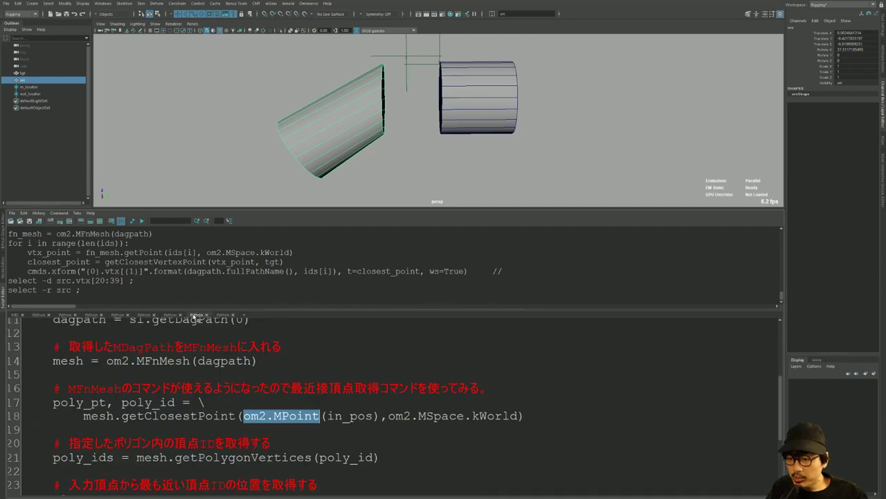
left_click(169, 315)
left_click(372, 359)
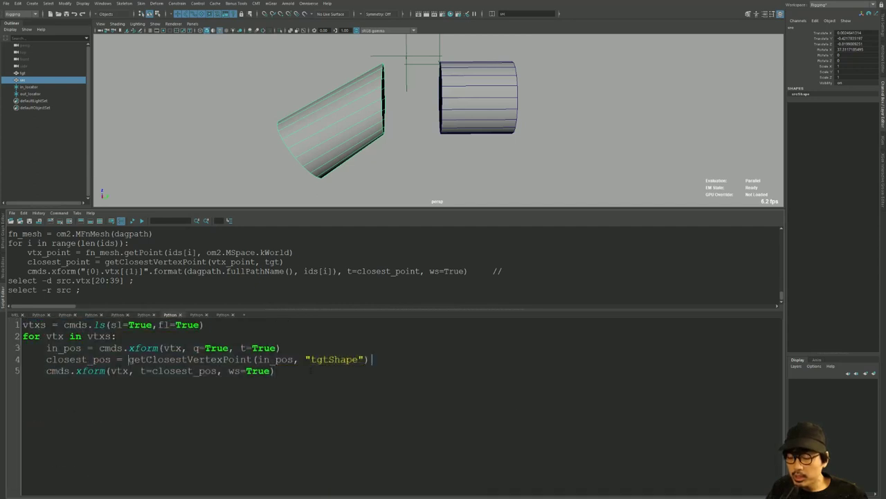
left_click(223, 314)
left_click_drag(360, 184, 263, 119, "alt")
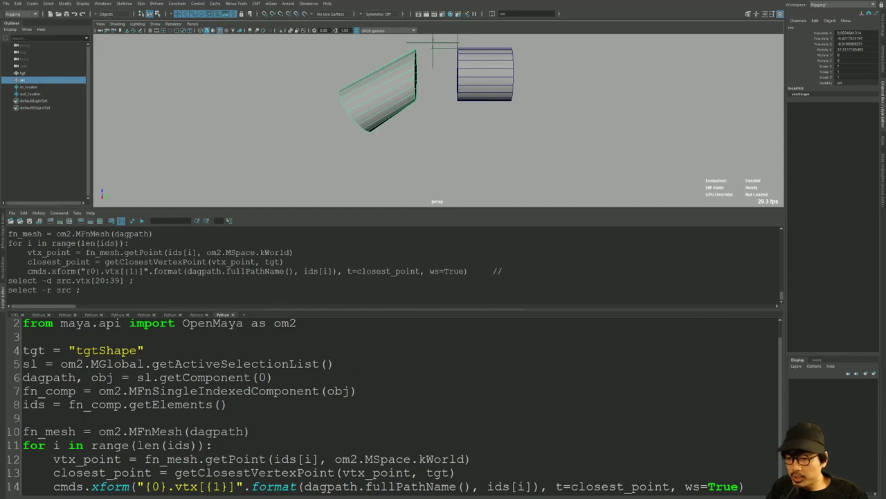
mouse_move(413, 136)
left_mouse_down("alt")
mouse_move(375, 135)
mouse_move(466, 103)
left_mouse_up("alt")
left_click(374, 135)
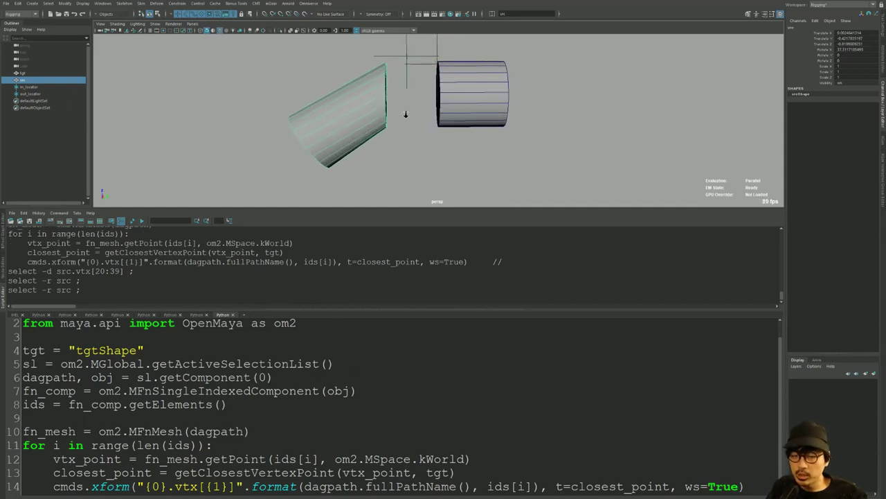
- Delete the src and tgt meshes, turn on the viewport grid, and discard an accidentally created torus
key("Delete")
left_click(466, 103)
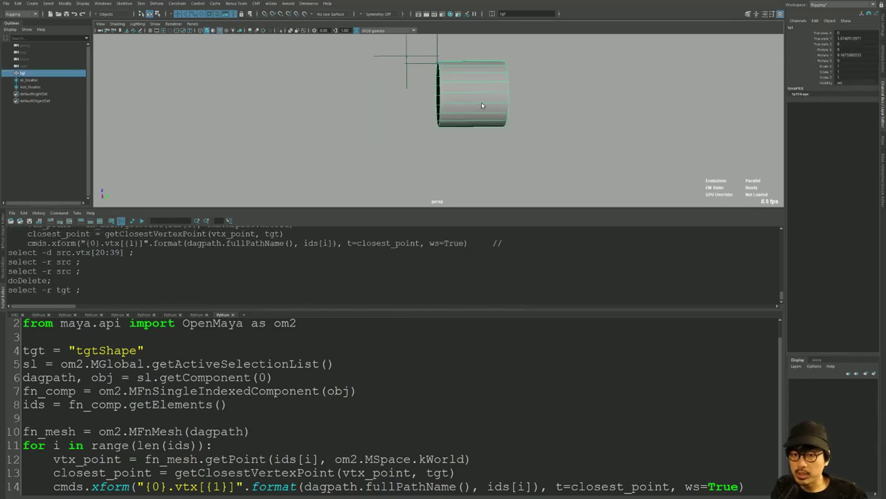
key("Delete")
left_click_drag(415, 208, 416, 328)
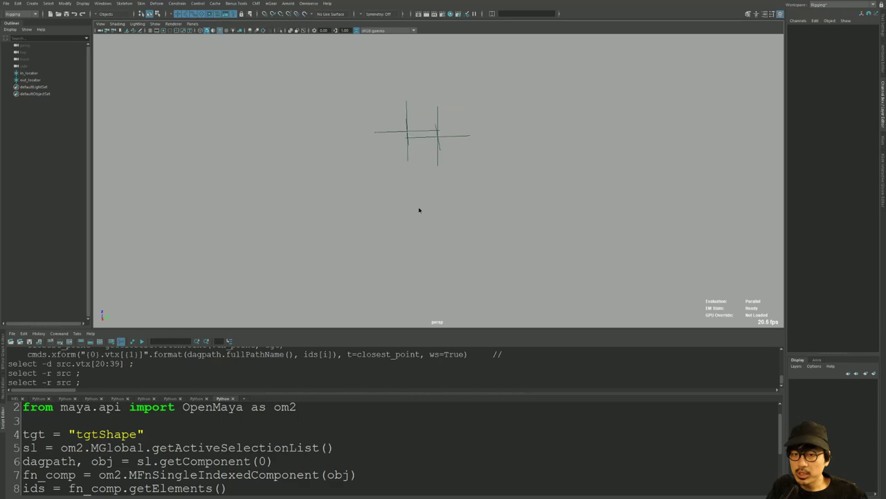
right_click_drag(414, 178, 416, 182)
mouse_move(416, 182)
left_mouse_down("alt")
mouse_move(602, 178)
mouse_move(477, 178)
mouse_move(510, 180)
mouse_move(498, 198)
left_mouse_up("alt")
right_click(304, 148, "shift")
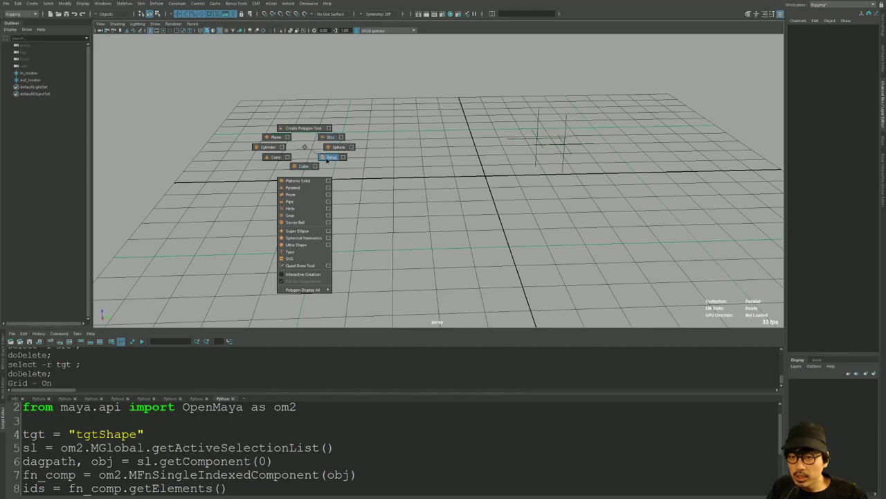
left_click(331, 157)
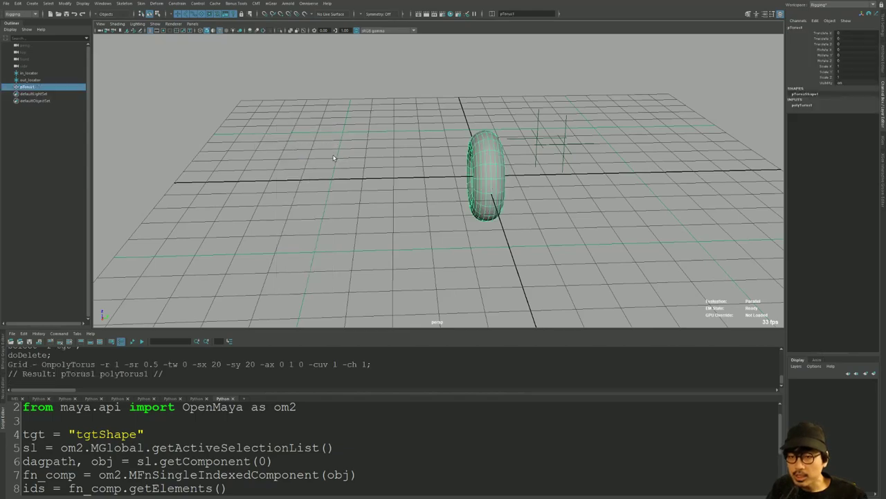
mouse_move(379, 170)
left_mouse_down("alt")
mouse_move(486, 151)
mouse_move(414, 157)
mouse_move(411, 145)
left_mouse_up("alt")
key("Delete")
- Create a polyCylinder, move it left along its axis, and set Subdivisions Axis to 70
mouse_move(316, 135)
right_mouse_down("shift")
mouse_move(327, 142)
mouse_move(281, 135)
right_mouse_up("shift")
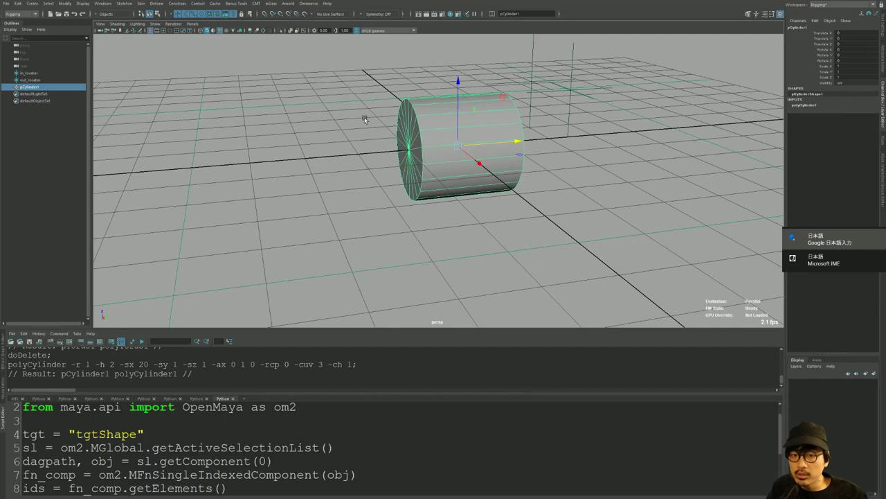
mouse_move(362, 131)
left_mouse_down("alt")
mouse_move(475, 146)
mouse_move(344, 141)
mouse_move(760, 126)
left_mouse_up("alt")
left_click(805, 106)
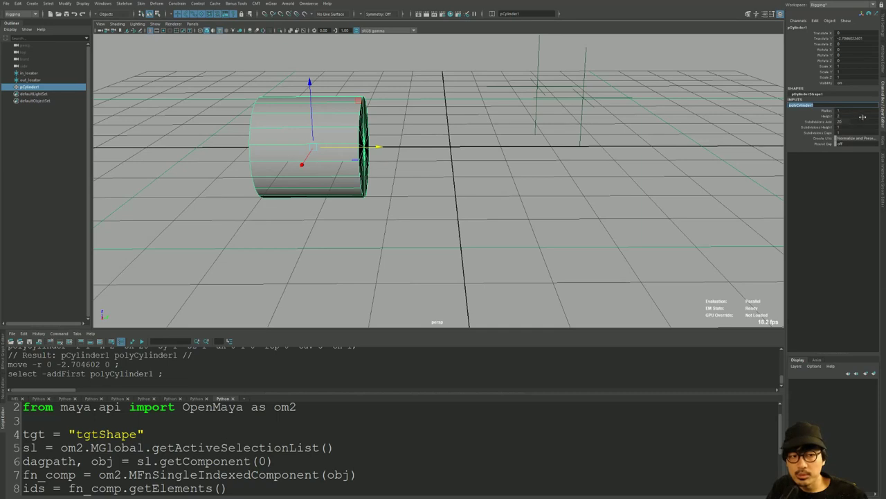
left_click(821, 121)
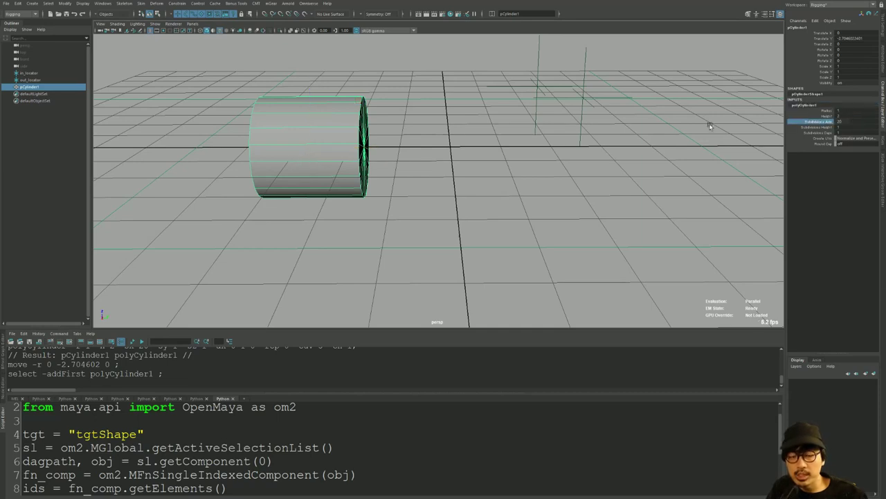
middle_click_drag(708, 127, 559, 130)
left_click_drag(560, 131, 823, 131, "alt")
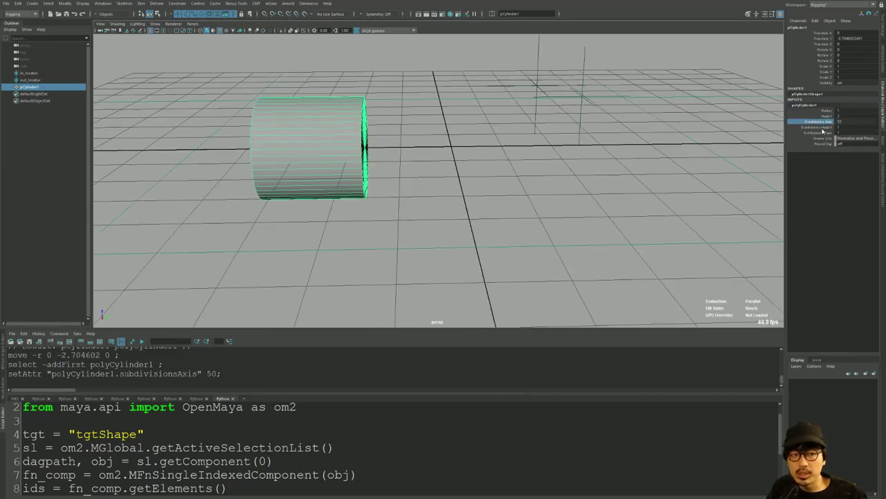
double_click(844, 121)
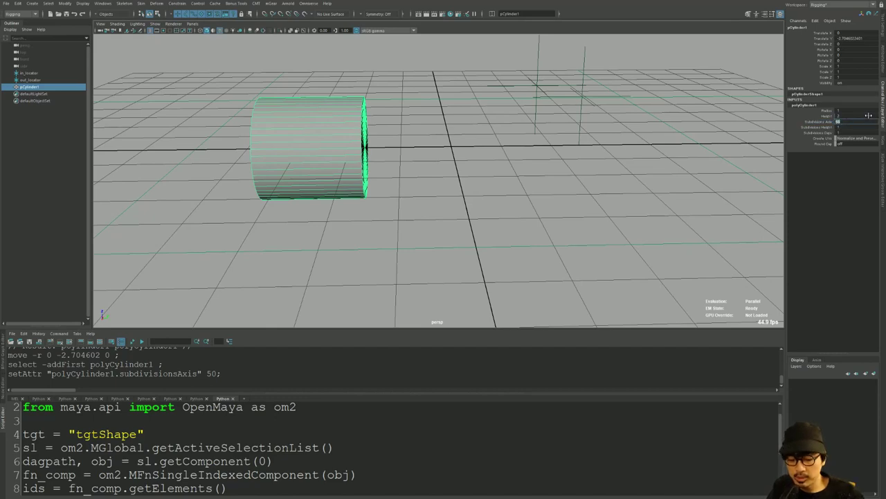
type("0")
key("Return")
mouse_move(507, 162)
left_mouse_down("alt")
mouse_move(560, 178)
mouse_move(507, 165)
mouse_move(558, 175)
mouse_move(526, 187)
left_mouse_up("alt")
left_click(430, 170)
- Delete the cylinder's end-cap faces f[140:209] and return to object mode
right_click(419, 199)
key("f")
key("F9")
left_click(463, 183)
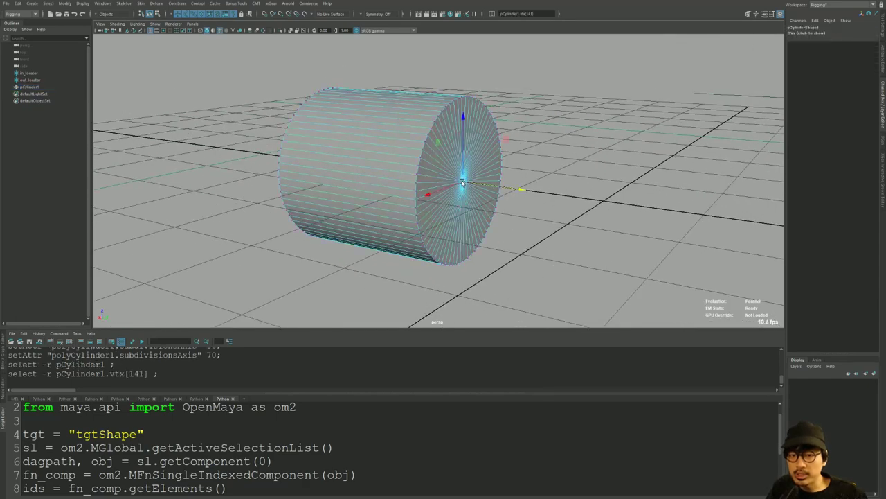
key("ctrl+F11")
mouse_move(474, 203)
left_mouse_down("alt")
mouse_move(496, 207)
mouse_move(400, 182)
left_mouse_up("alt")
key("Delete")
scroll(470, 157, "down", 3)
right_click_drag(386, 160, 386, 136)
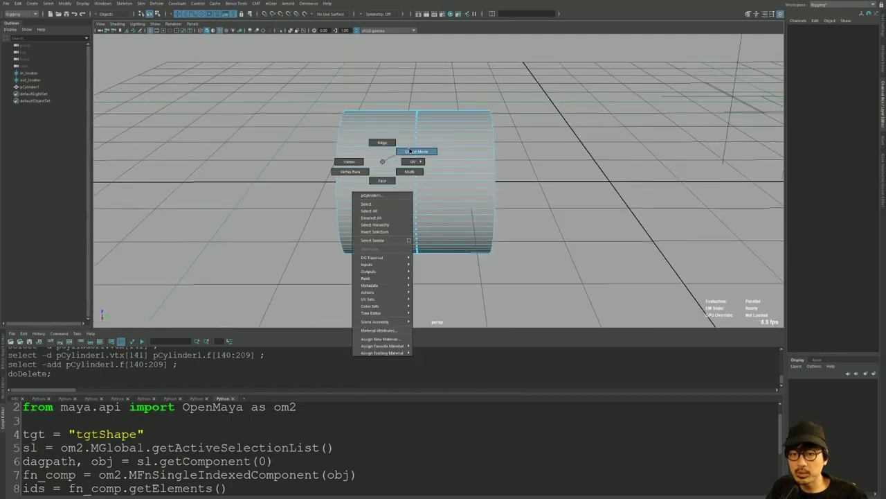
- Duplicate the open cylinder, rotate the copy 180°, and move it to the right
key("ctrl+d")
key("e")
mouse_move(439, 125)
left_mouse_down()
mouse_move(398, 232)
mouse_move(439, 129)
mouse_move(475, 182)
mouse_move(615, 180)
left_mouse_up()
key("space")
key("w")
middle_click_drag(615, 180, 541, 175, "alt")
right_click_drag(540, 175, 579, 185, "alt")
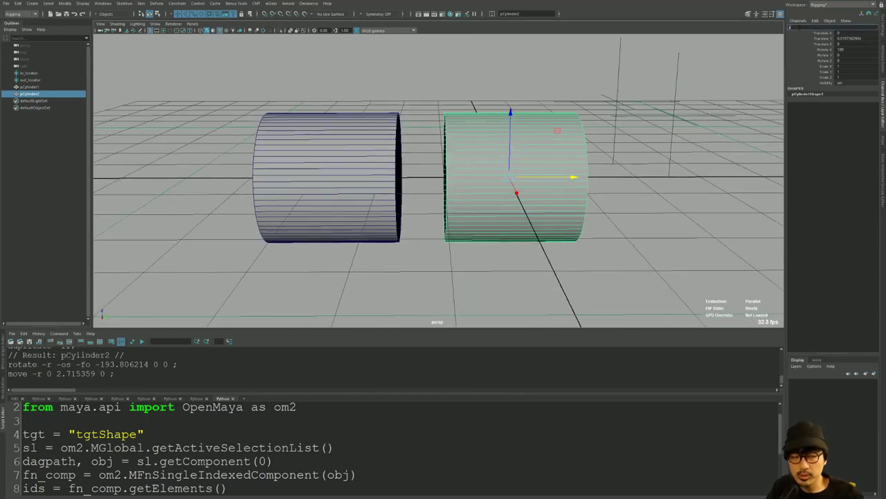
type("tgt")
- Rename the copy to tgt and select the left cylinder's right-edge vertices pCylinder1.vtx[70:139]
key("Return")
scroll(452, 152, "down", 3)
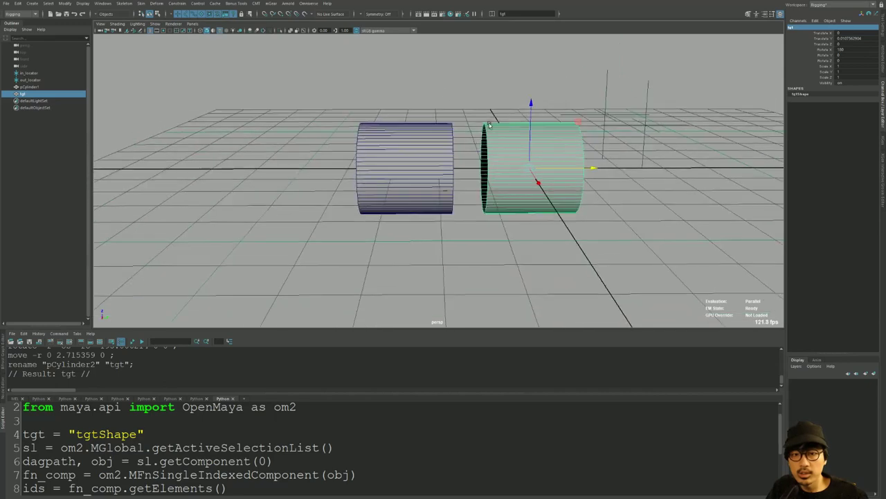
left_click(451, 152)
key("F9")
left_click_drag(428, 87, 471, 252)
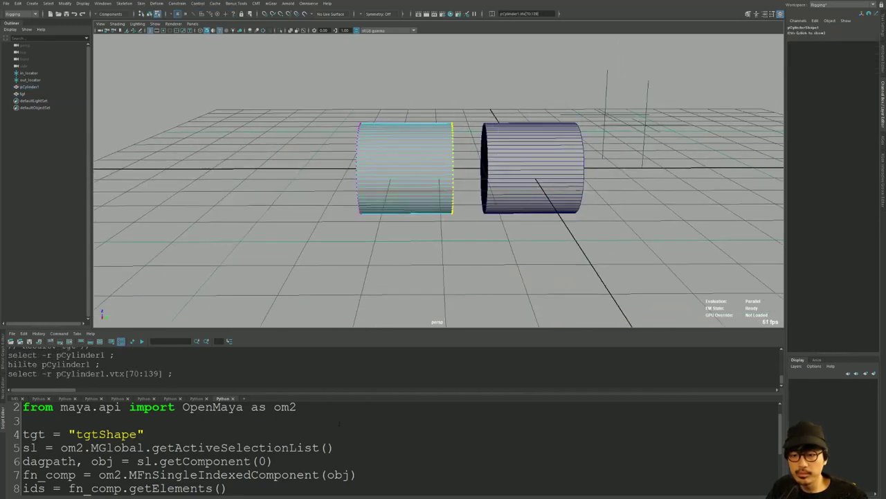
- Run the whole snapping script on the selected vertices and orbit to check the snapped edge
left_click_drag(334, 329, 340, 218)
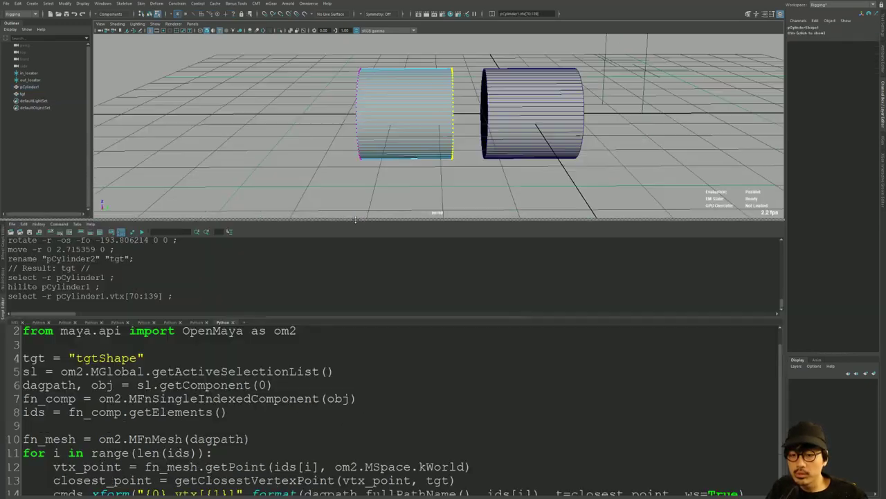
left_click_drag(361, 318, 358, 269)
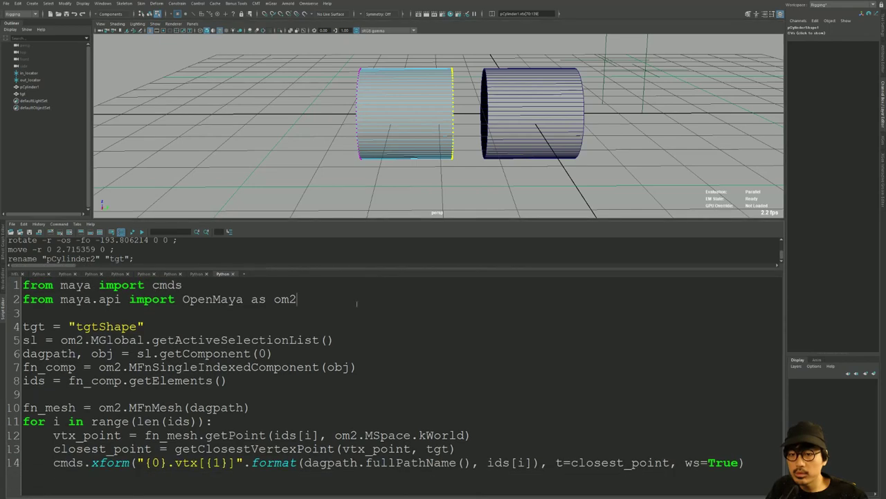
key("ctrl+a")
key("ctrl+Return")
mouse_move(370, 155)
left_mouse_down("alt")
mouse_move(348, 120)
mouse_move(368, 188)
left_mouse_up("alt")
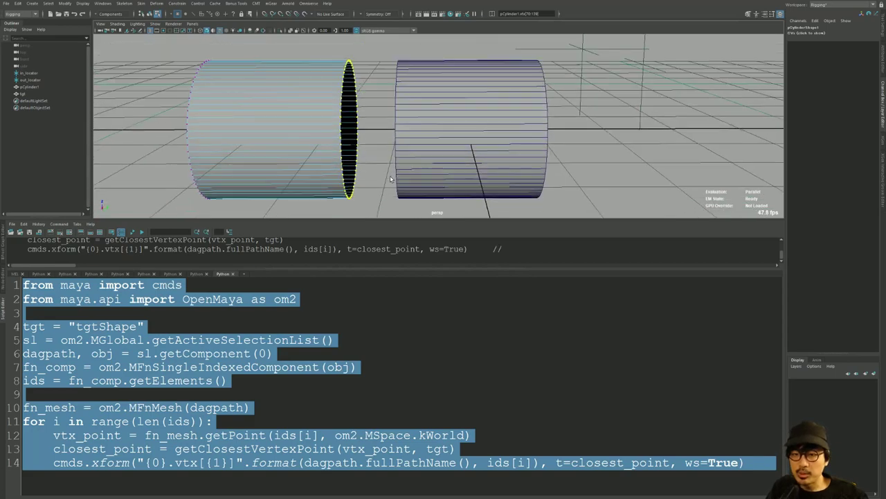
- Enlarge the script history and code panes, then reselect the left half's seam vertices
left_click_drag(367, 188, 256, 164, "alt")
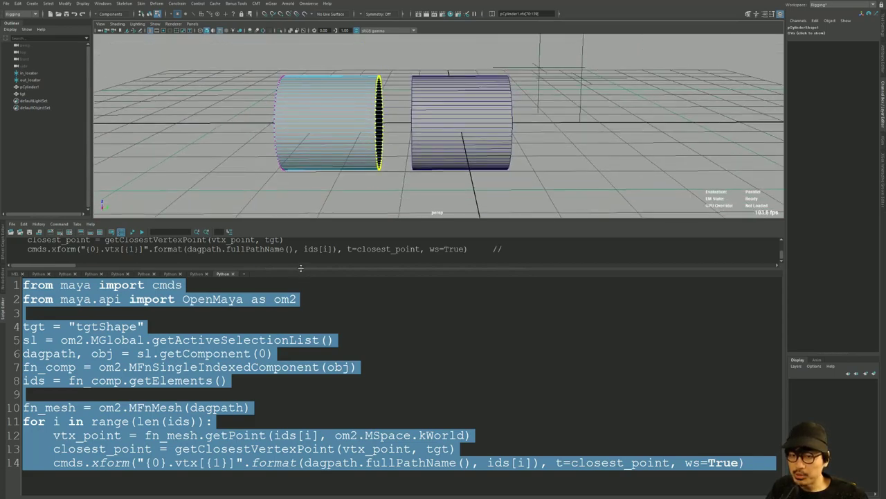
left_click_drag(300, 271, 299, 303)
left_click_drag(387, 139, 403, 128, "alt")
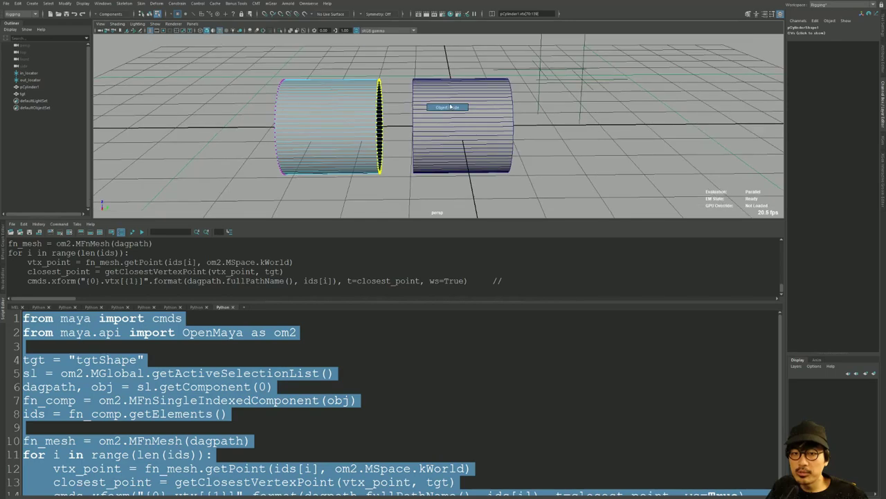
key("F8")
left_click(475, 118)
mouse_move(475, 118)
left_mouse_down("alt")
mouse_move(537, 129)
mouse_move(417, 132)
mouse_move(377, 106)
mouse_move(410, 111)
left_mouse_up("alt")
key("ctrl+z")
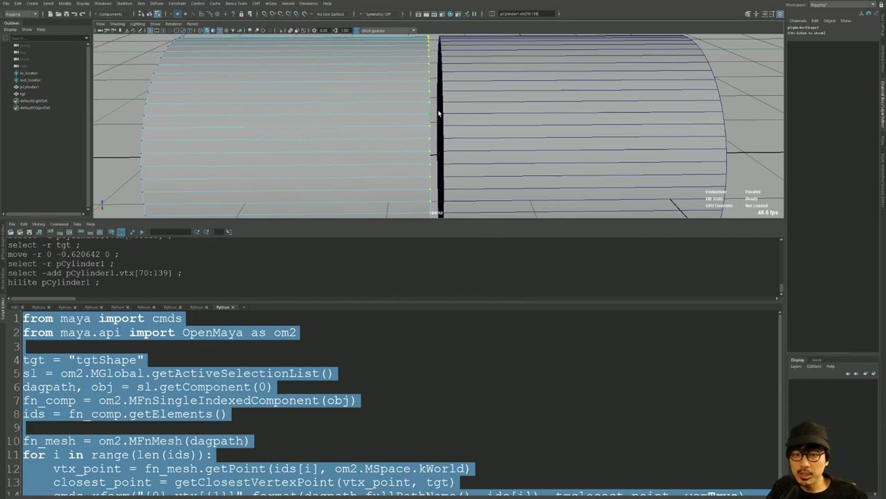
- Frame both cylinders and snap a first subset of pCylinder1's seam vertices onto tgt
mouse_move(481, 104)
right_mouse_down("alt")
mouse_move(466, 105)
mouse_move(526, 113)
mouse_move(469, 104)
mouse_move(374, 67)
right_mouse_up("alt")
right_click_drag(392, 122, 377, 126, "alt")
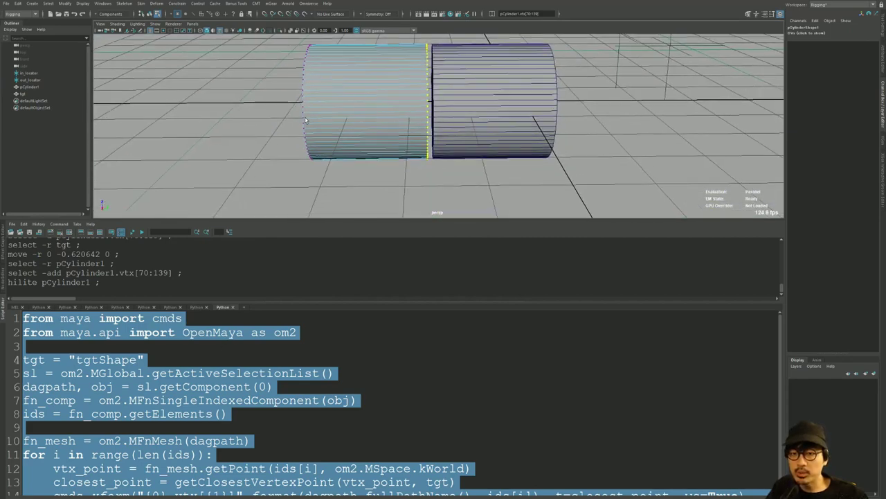
left_click_drag(377, 127, 346, 140, "alt")
right_click_drag(346, 140, 341, 145, "alt")
left_click_drag(340, 145, 348, 157, "alt")
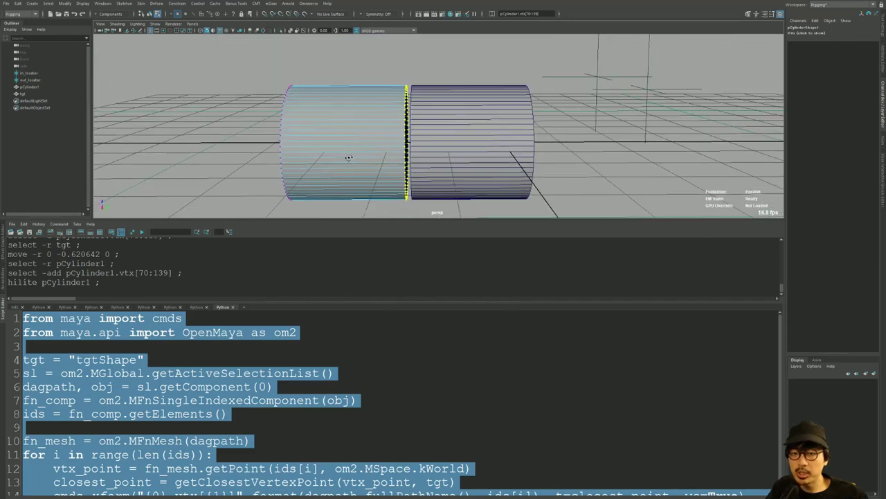
left_click_drag(390, 73, 449, 136)
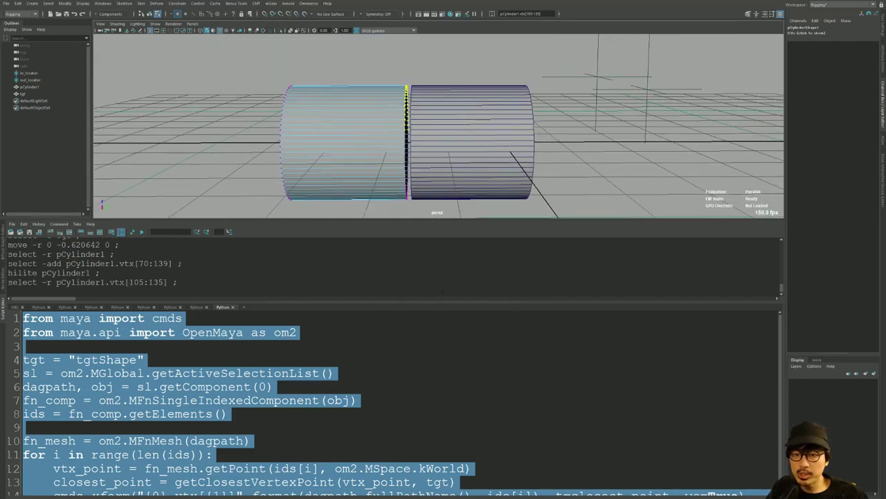
left_click(418, 345)
key("ctrl+a")
key("ctrl+Return")
scroll(441, 84, "up", 5)
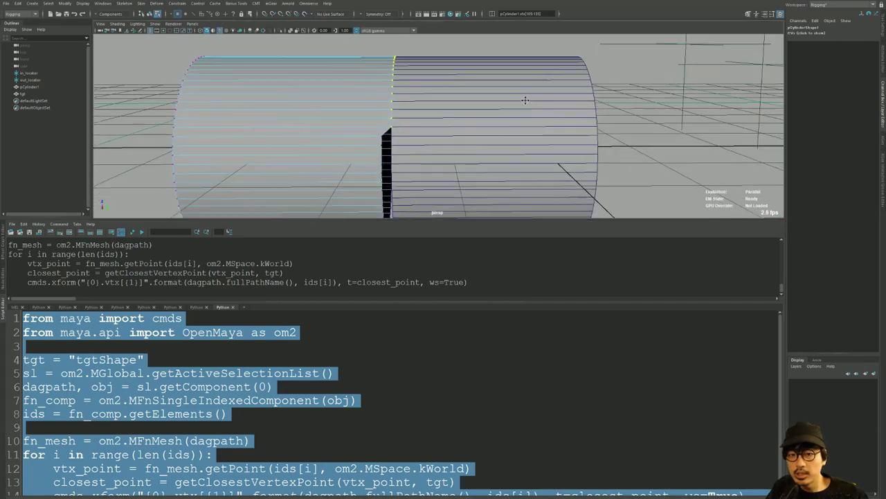
- Snap a second range of seam vertices onto tgt by rerunning the script
left_click_drag(405, 104, 426, 162)
left_click(499, 387)
key("ctrl+a")
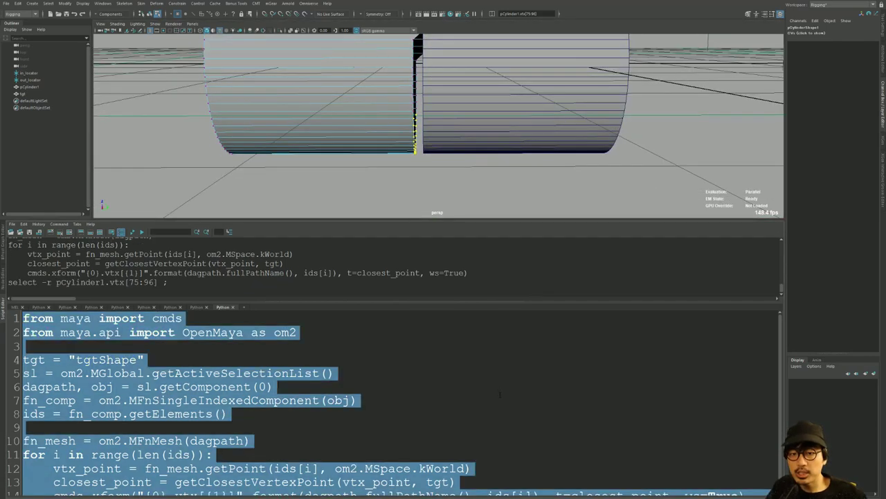
key("ctrl+Return")
scroll(408, 134, "up", 4)
- Snap the remaining seam vertices so the halves meet flush, then select tgt
left_click_drag(408, 135, 396, 123, "alt")
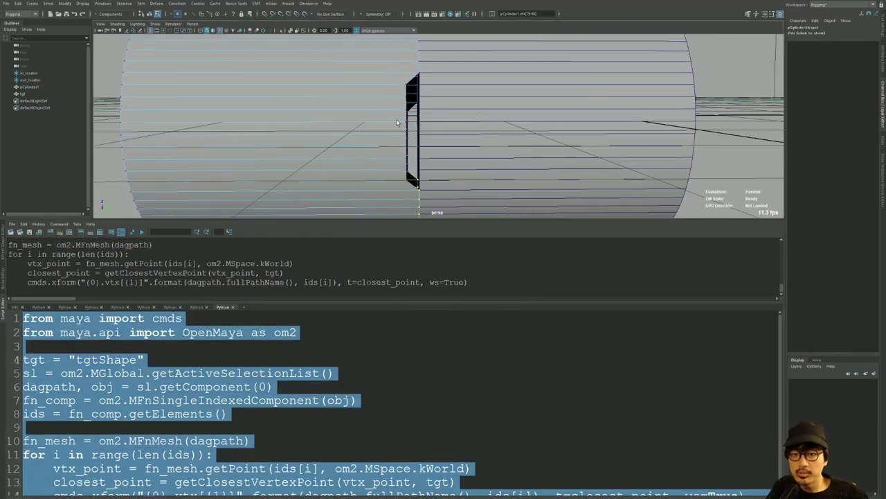
left_click(420, 144)
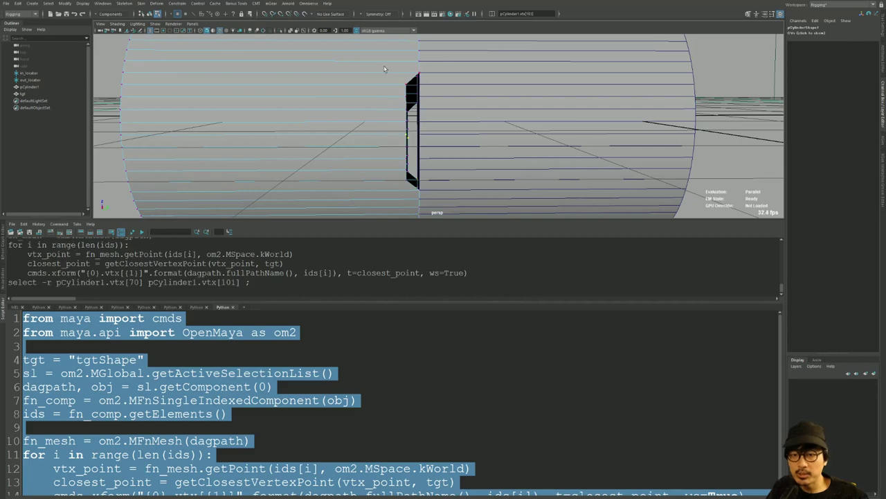
left_click_drag(377, 74, 418, 208)
left_click(418, 386)
key("ctrl+a")
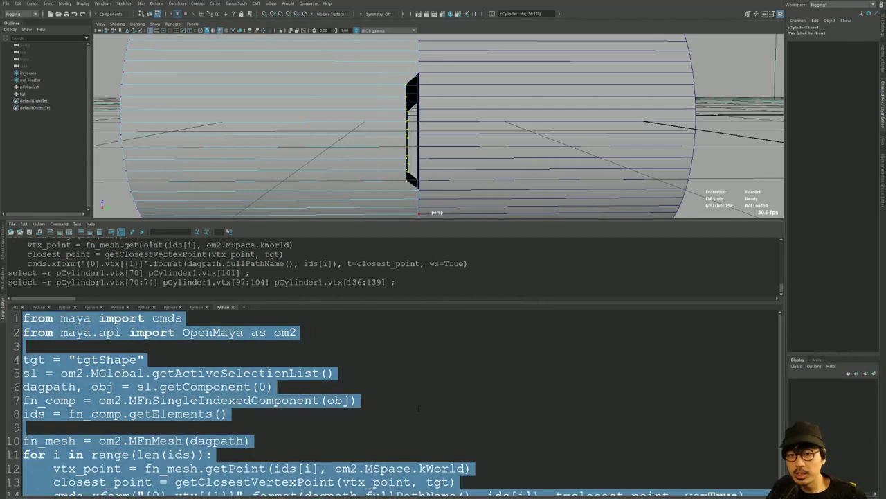
key("ctrl+Return")
scroll(382, 109, "down", 3)
scroll(283, 122, "down", 2)
scroll(283, 123, "up", 2)
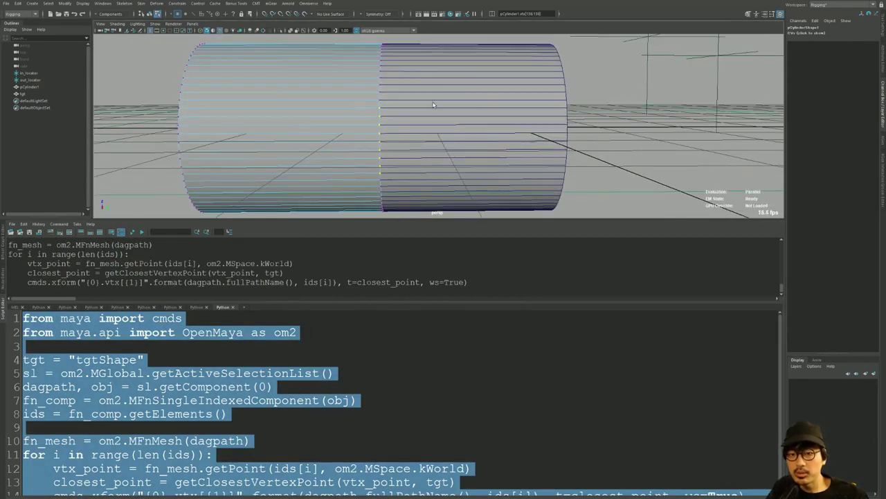
mouse_move(375, 108)
left_mouse_down("ctrl")
mouse_move(445, 85)
mouse_move(467, 92)
left_mouse_up("ctrl")
left_click(470, 91)
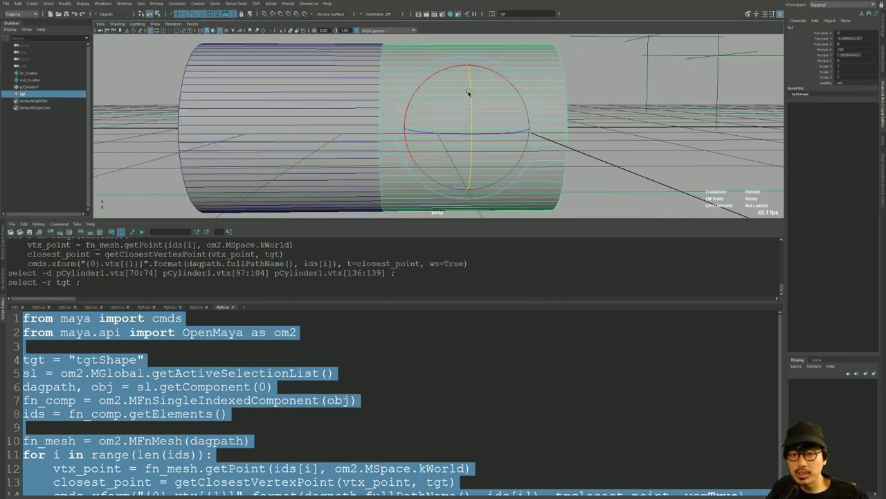
- Run the snapping script with only the rotated tgt selected, which produces an error
scroll(466, 92, "up", 2)
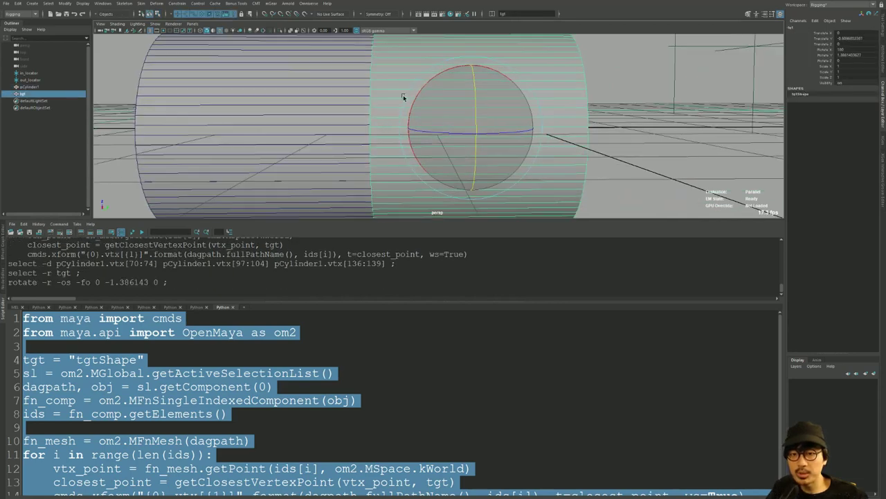
scroll(463, 97, "up", 2)
scroll(457, 104, "up", 2)
left_click(388, 373)
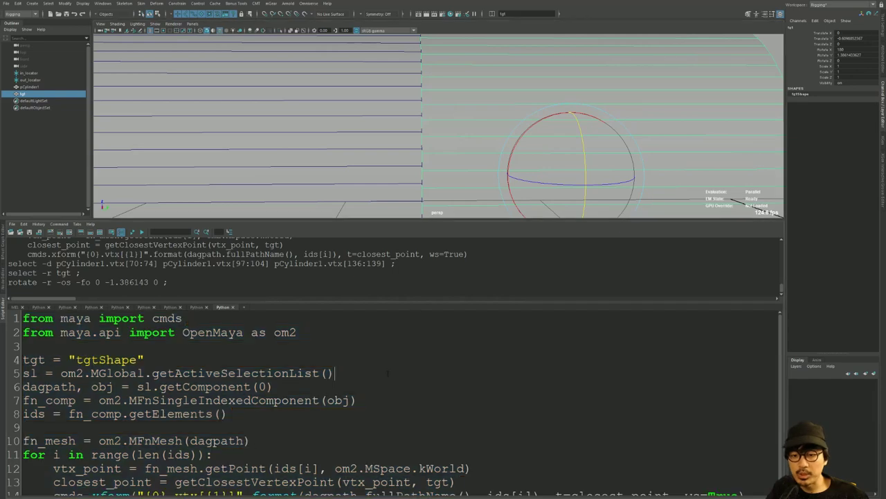
key("ctrl+a")
key("ctrl+Return")
scroll(429, 118, "down", 5)
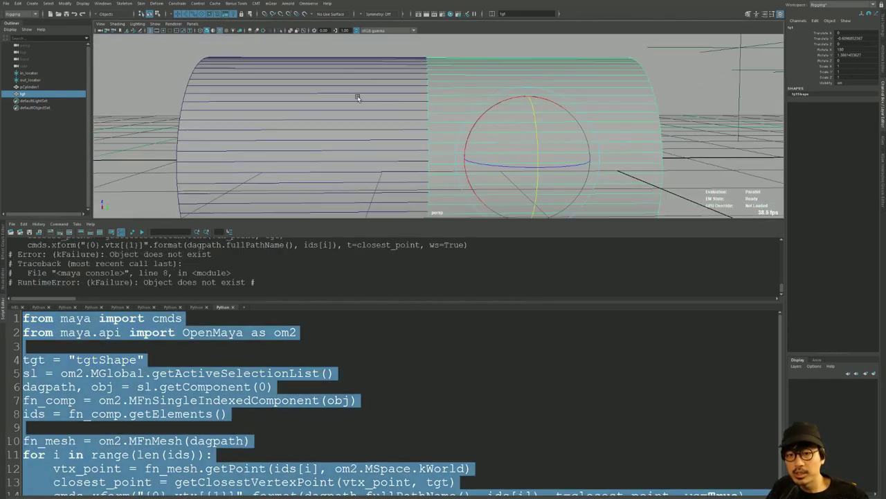
- Select pCylinder1's vtx[70:139] seam vertices and re-snap them onto the rotated tgt
left_click(353, 100)
key("F9")
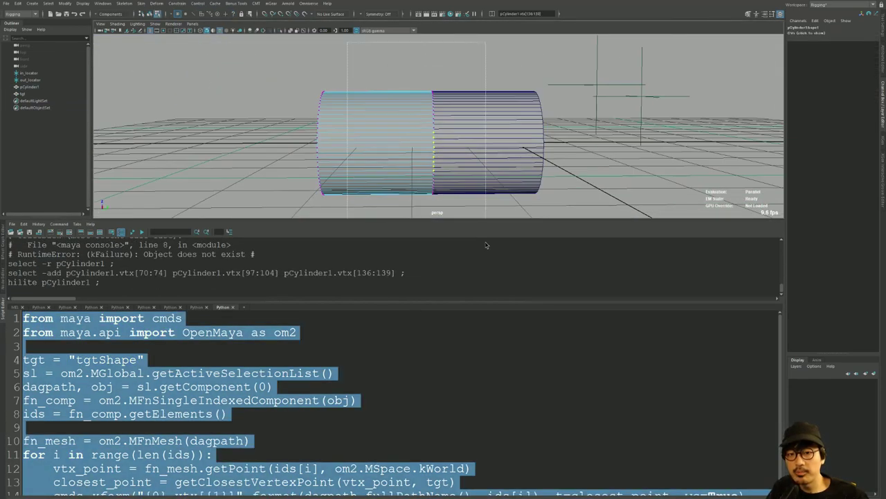
left_click_drag(329, 84, 485, 42)
scroll(347, 94, "up", 5)
scroll(346, 94, "up", 3)
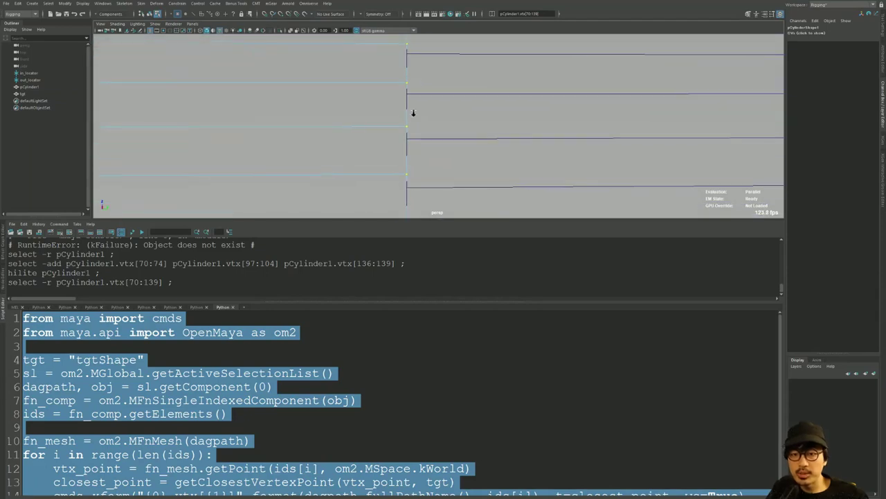
key("ctrl+Return")
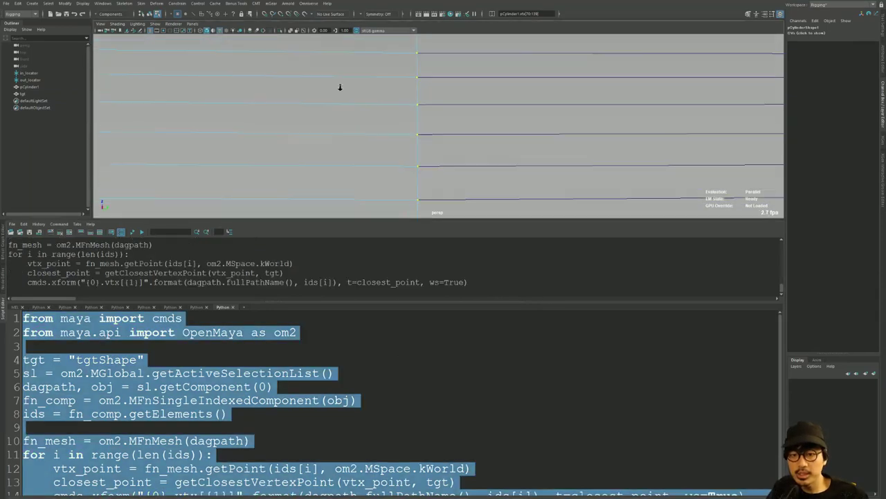
scroll(339, 87, "down", 5)
scroll(356, 122, "up", 3)
scroll(360, 73, "up", 1)
- Combine pCylinder1 and tgt into one mesh and merge their coincident seam vertices
key("F8")
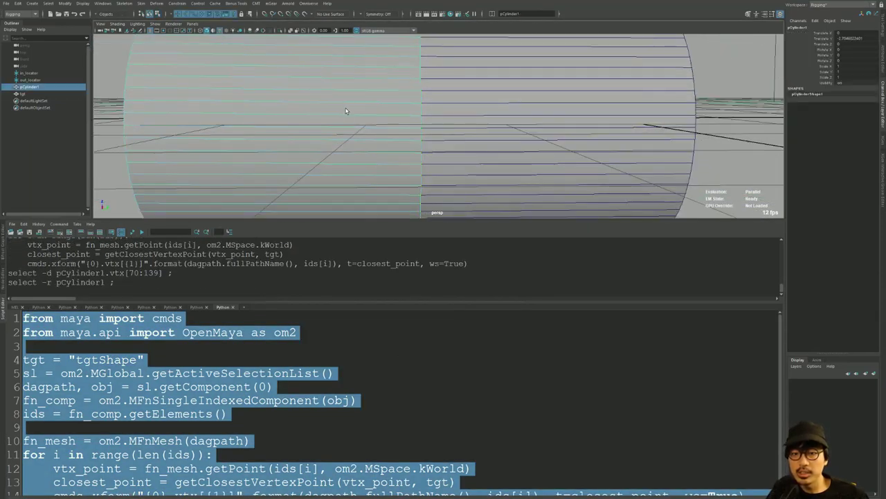
left_click(475, 103, "shift")
right_click_drag(473, 103, 461, 249, "shift")
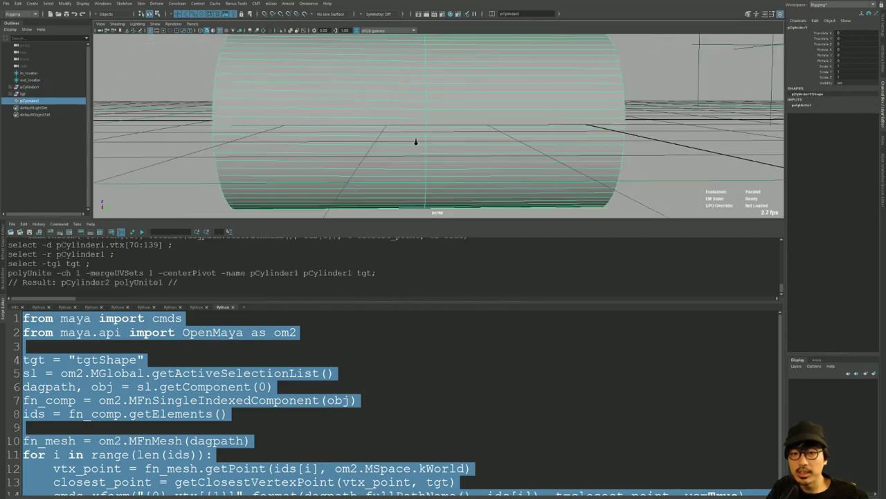
right_click_drag(461, 119, 432, 109, "shift")
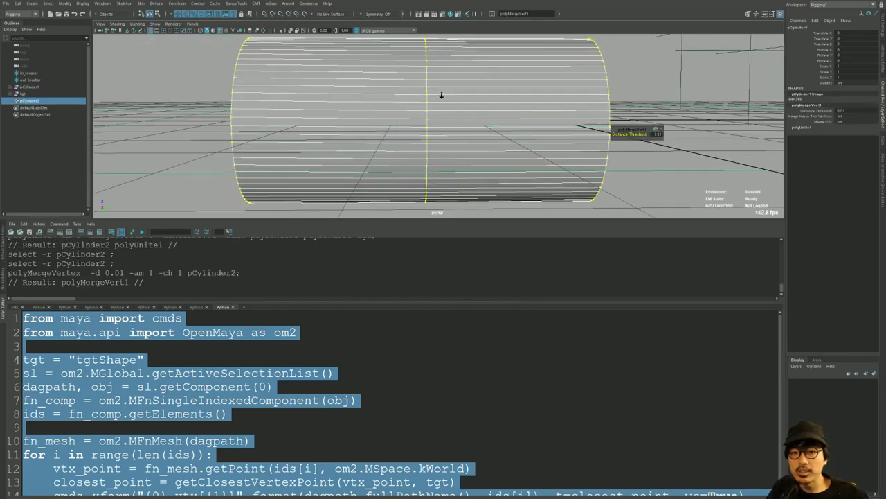
scroll(443, 92, "down", 2)
scroll(415, 104, "down", 2)
key("space")
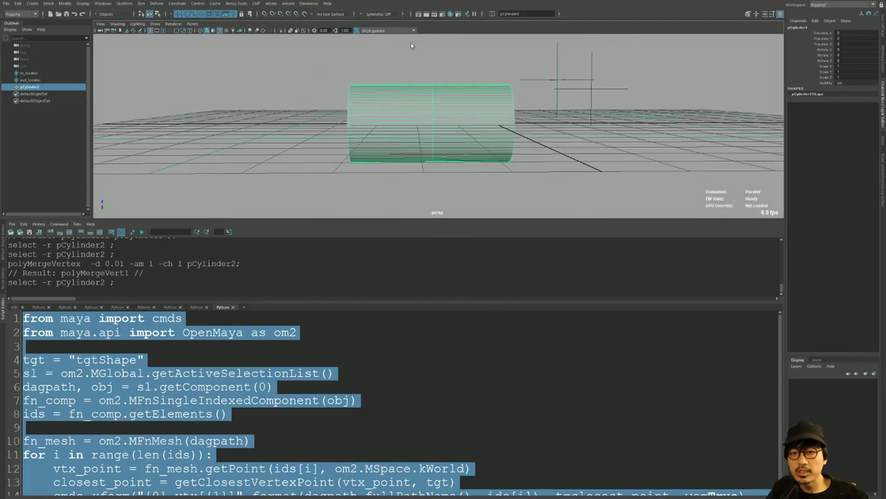
- Move pCylinder2 by -0.0972457, -1.399351, 0.744987 and toggle smooth preview on and off
left_click_drag(623, 49, 517, 162)
left_click(434, 129)
mouse_move(434, 129)
left_mouse_down()
mouse_move(358, 97)
mouse_move(444, 118)
left_mouse_up()
key("3")
key("1")
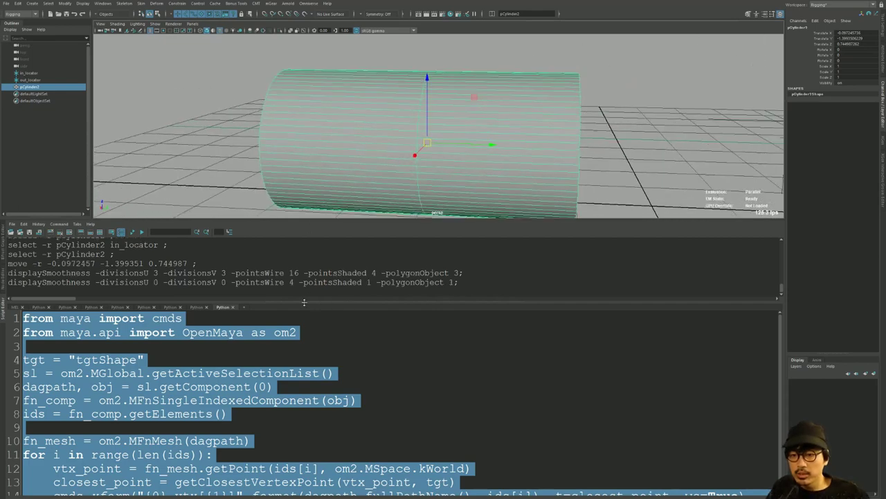
- Enlarge the script pane and select part of 'cmds' on line 1 of the code
left_click_drag(303, 302, 304, 288)
left_click(299, 385)
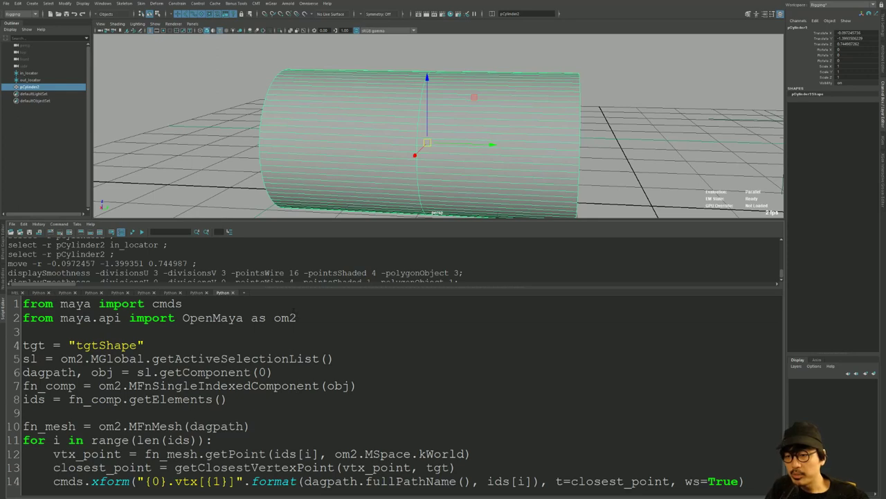
left_click_drag(183, 304, 159, 303)
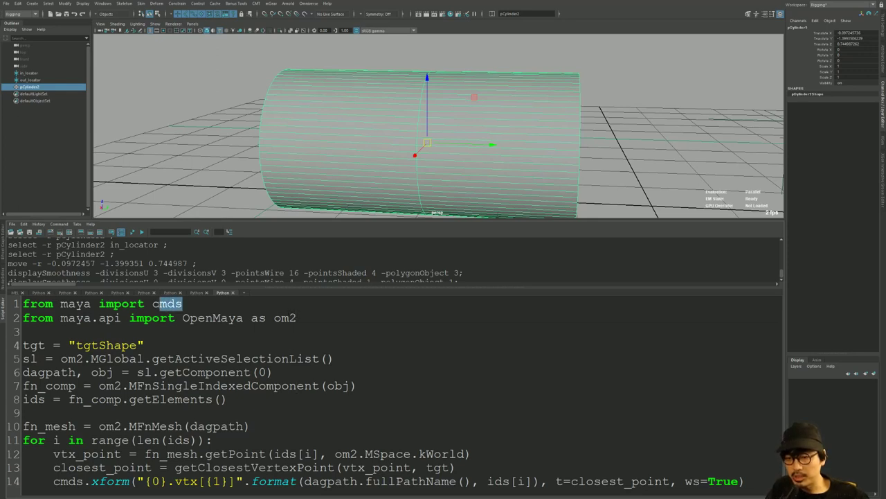